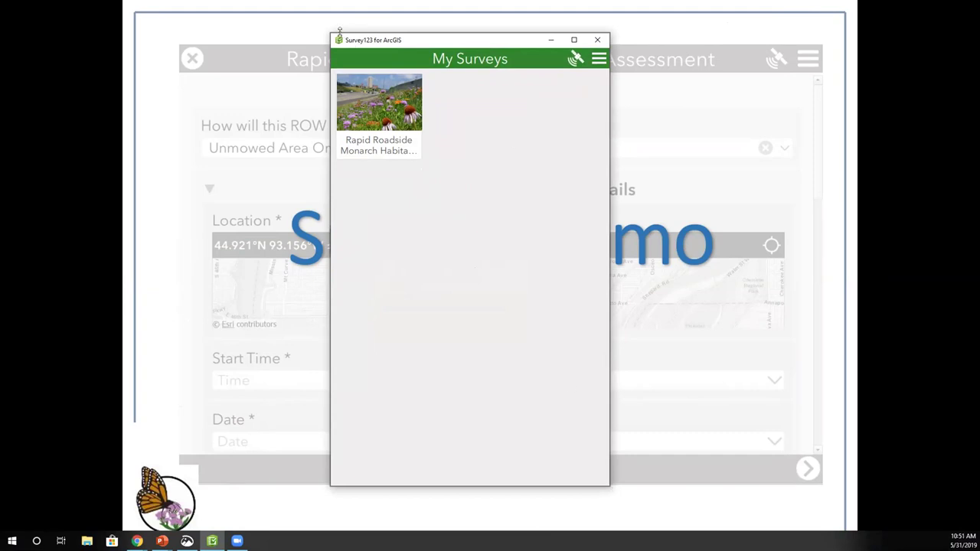
Enlarge the app window, then start a new Rapid Roadside Monarch Habitat Survey record.
{"action": "left_click_drag", "start_coordinate": [339, 31], "coordinate": [339, 31]}
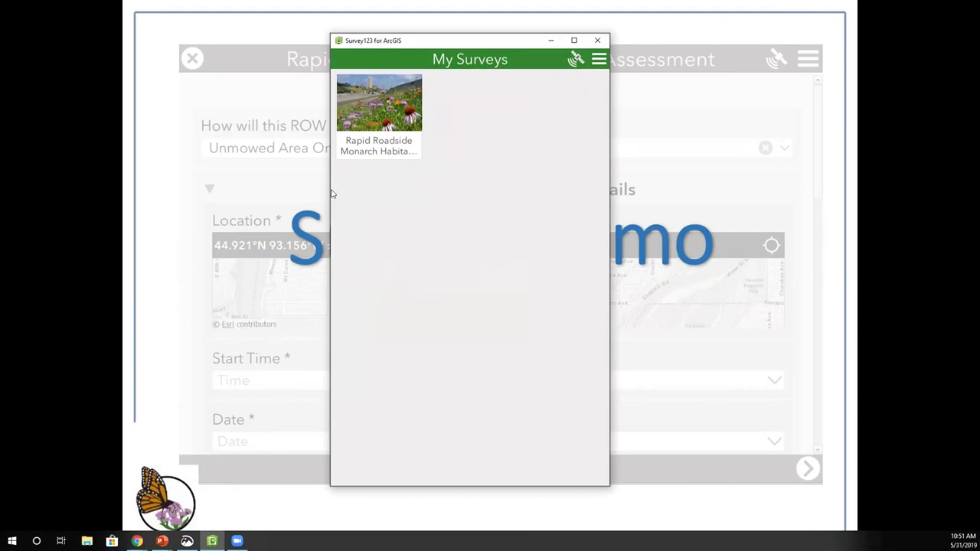
{"action": "left_click_drag", "start_coordinate": [326, 190], "coordinate": [250, 193]}
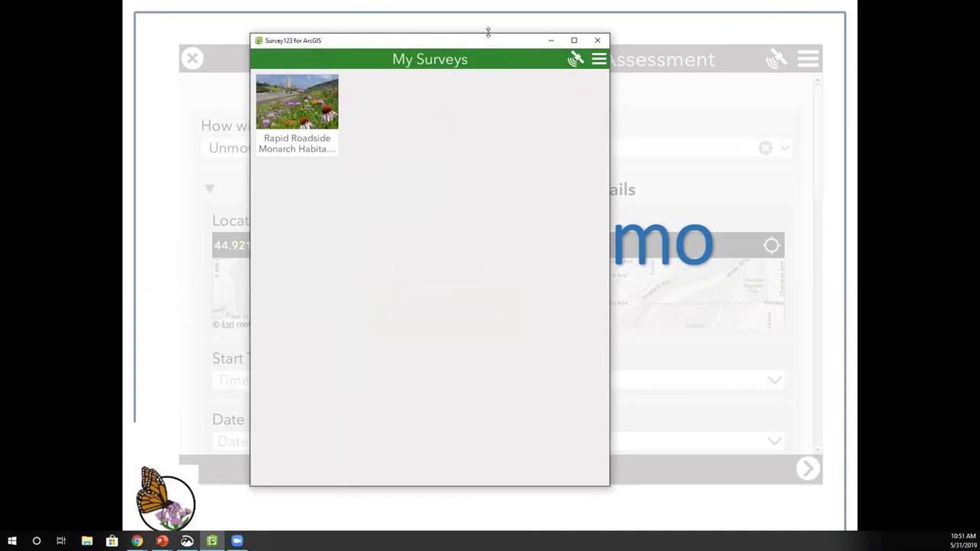
{"action": "left_click_drag", "start_coordinate": [488, 32], "coordinate": [488, 17]}
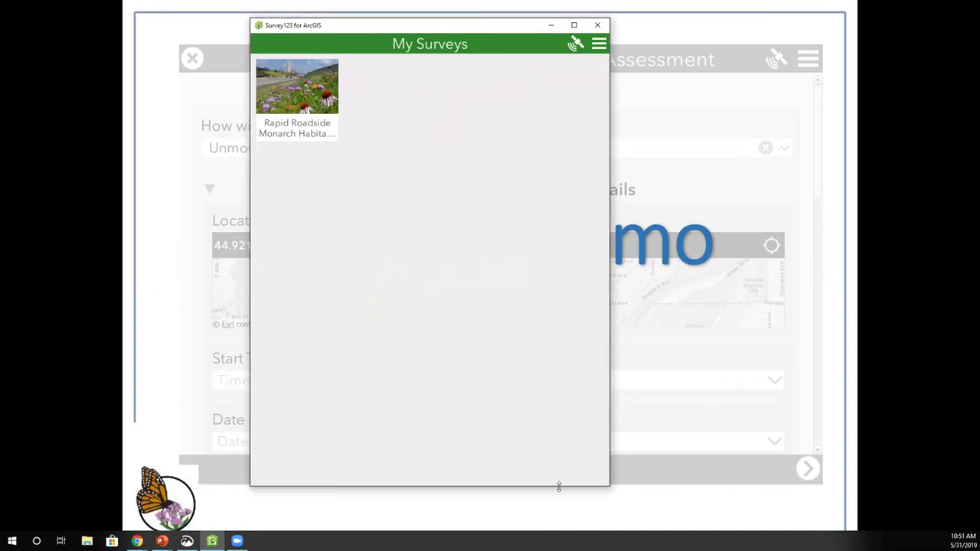
{"action": "left_click_drag", "start_coordinate": [559, 487], "coordinate": [572, 510]}
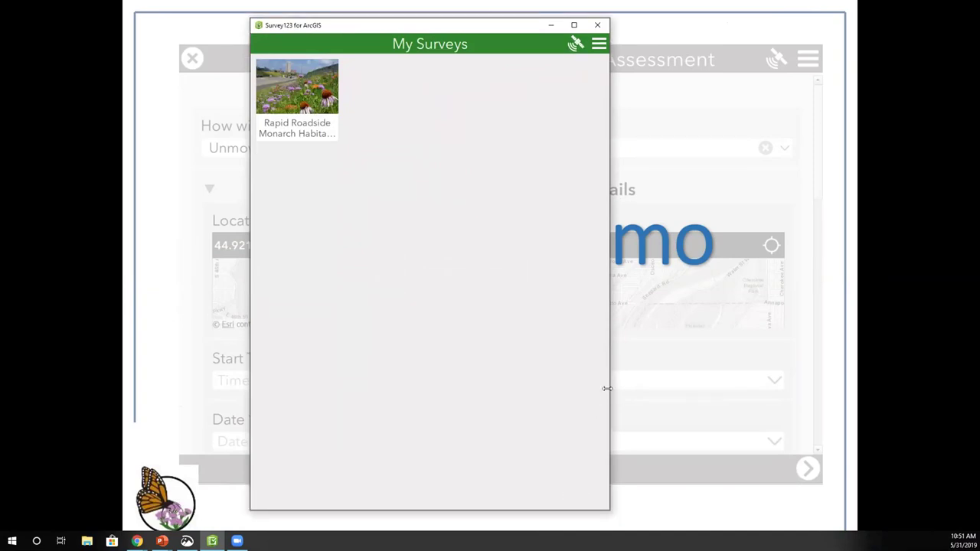
{"action": "left_click_drag", "start_coordinate": [606, 389], "coordinate": [659, 390]}
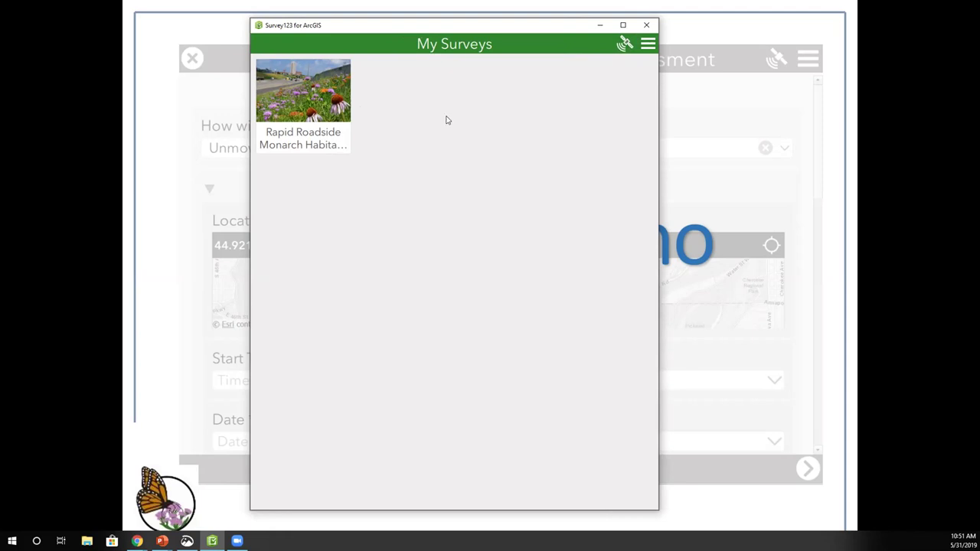
{"action": "left_click", "coordinate": [311, 100]}
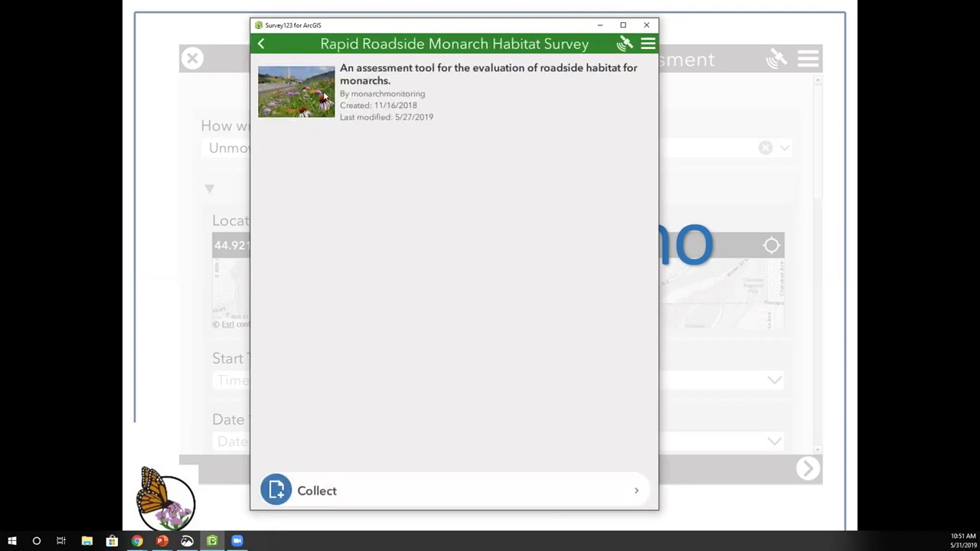
{"action": "left_click", "coordinate": [274, 493]}
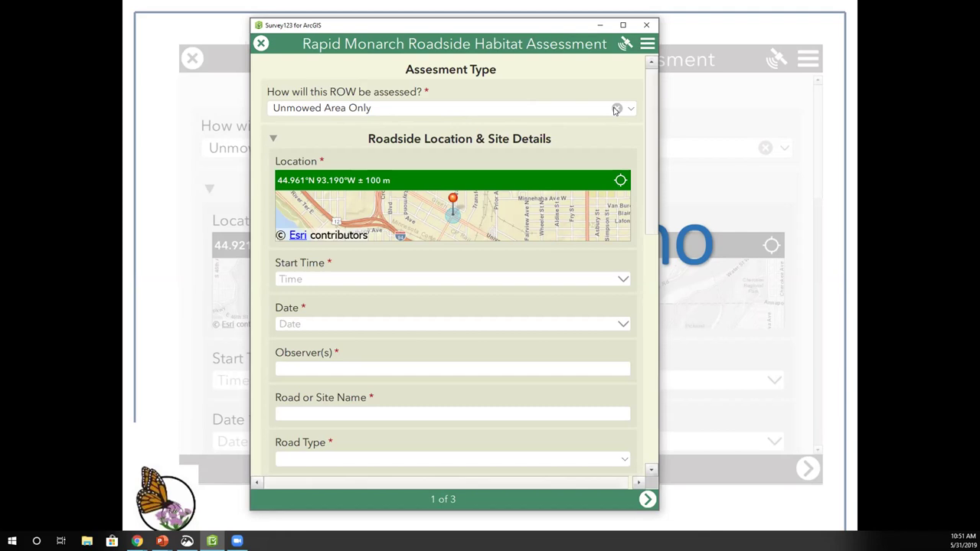
Reset the assessment type to Unmowed Area Only and open the full Location map.
{"action": "left_click", "coordinate": [616, 109]}
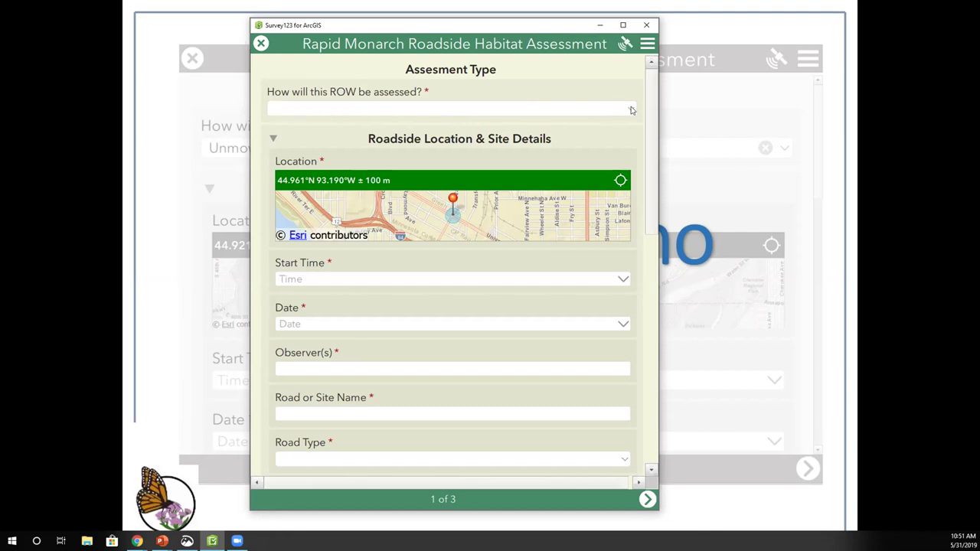
{"action": "left_click", "coordinate": [631, 109]}
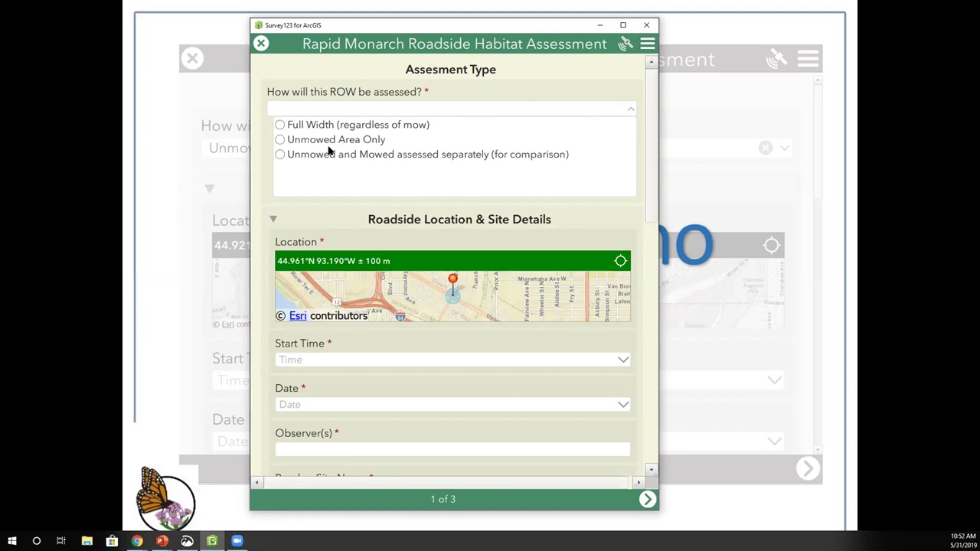
{"action": "left_click", "coordinate": [331, 142]}
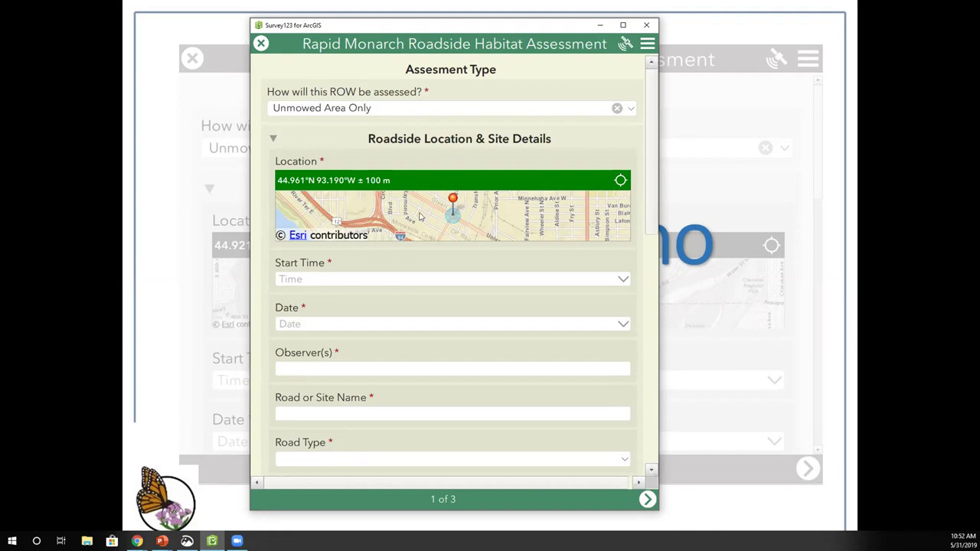
{"action": "left_click", "coordinate": [419, 217]}
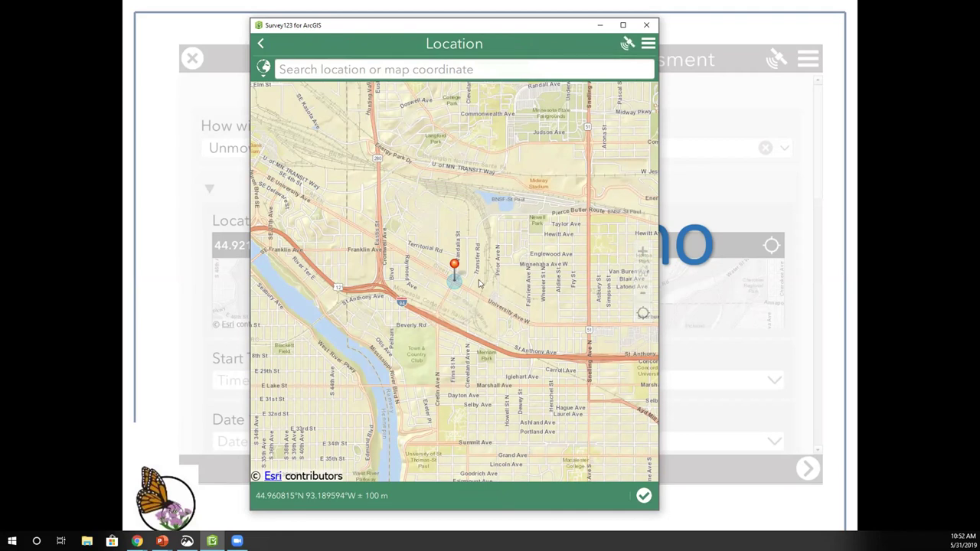
Zoom into the roadside site and accept the pin at 44.961°N 93.189°W.
{"action": "scroll", "coordinate": [456, 285], "scroll_direction": "up", "scroll_amount": 1}
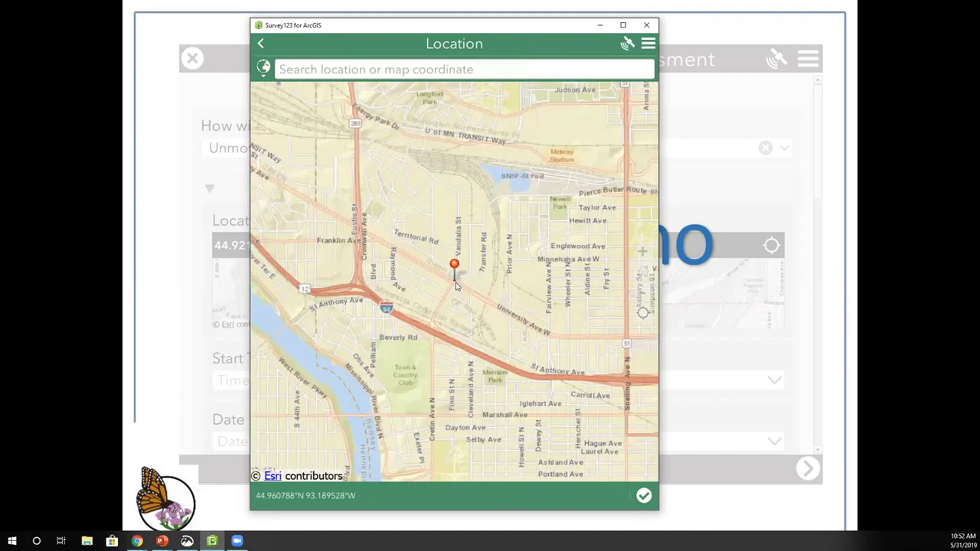
{"action": "scroll", "coordinate": [463, 277], "scroll_direction": "up", "scroll_amount": 2}
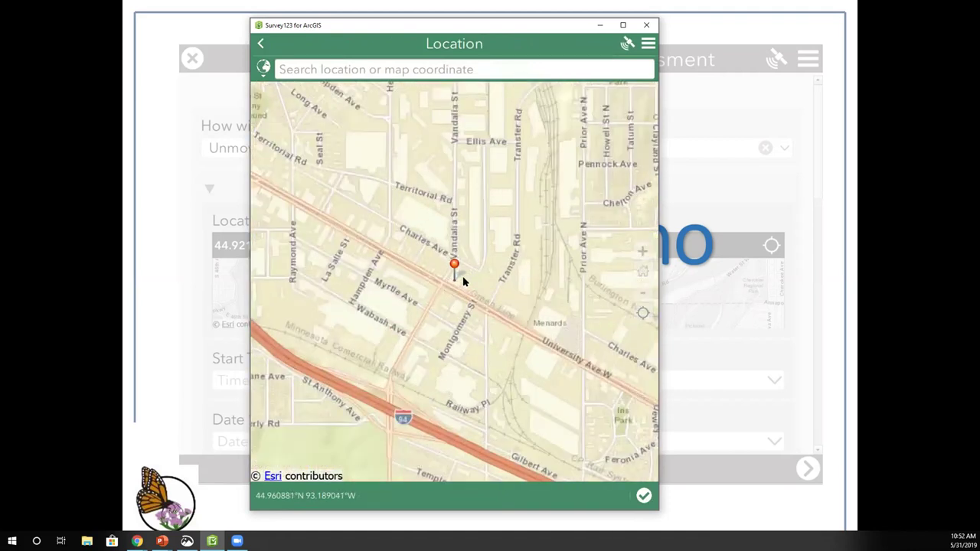
{"action": "scroll", "coordinate": [462, 281], "scroll_direction": "up", "scroll_amount": 3}
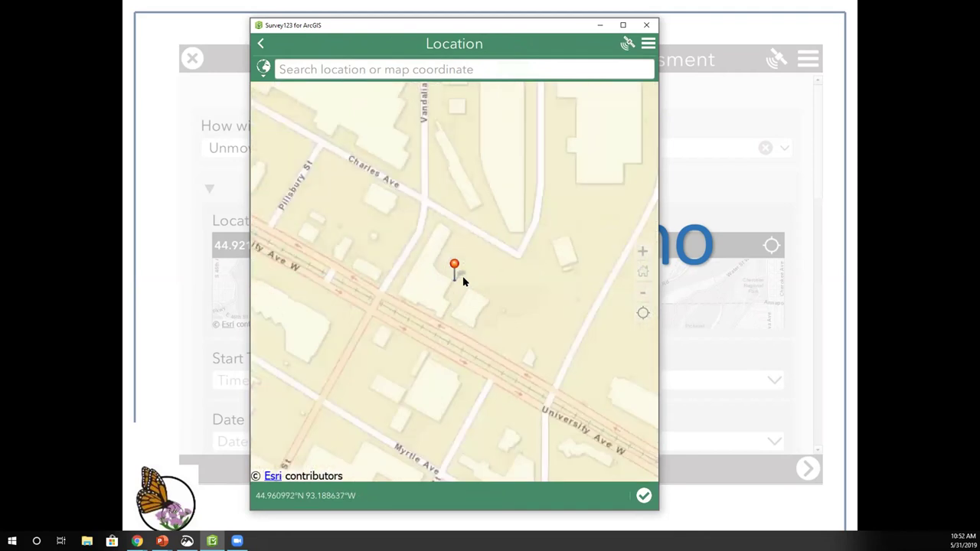
{"action": "scroll", "coordinate": [463, 281], "scroll_direction": "up", "scroll_amount": 1}
{"action": "left_click_drag", "start_coordinate": [503, 283], "coordinate": [513, 286]}
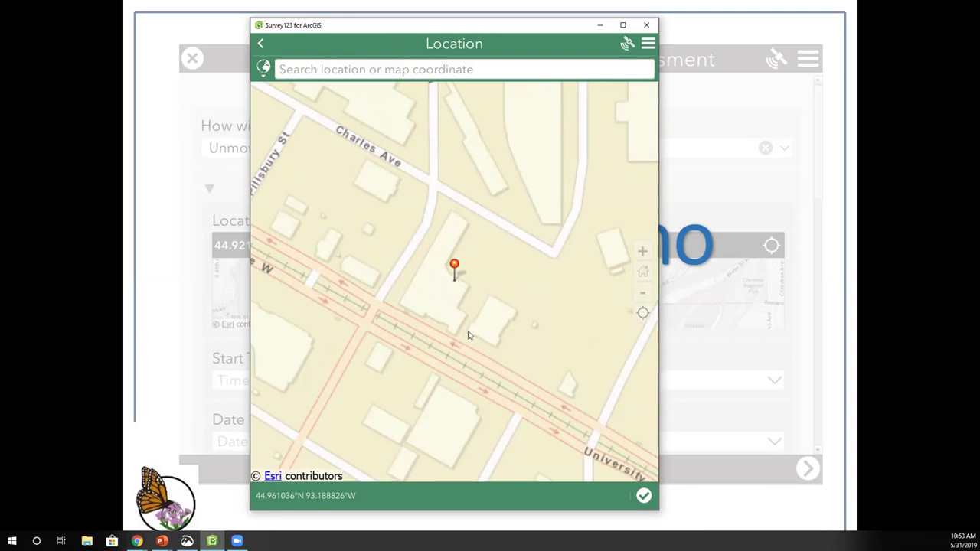
{"action": "left_click", "coordinate": [644, 496]}
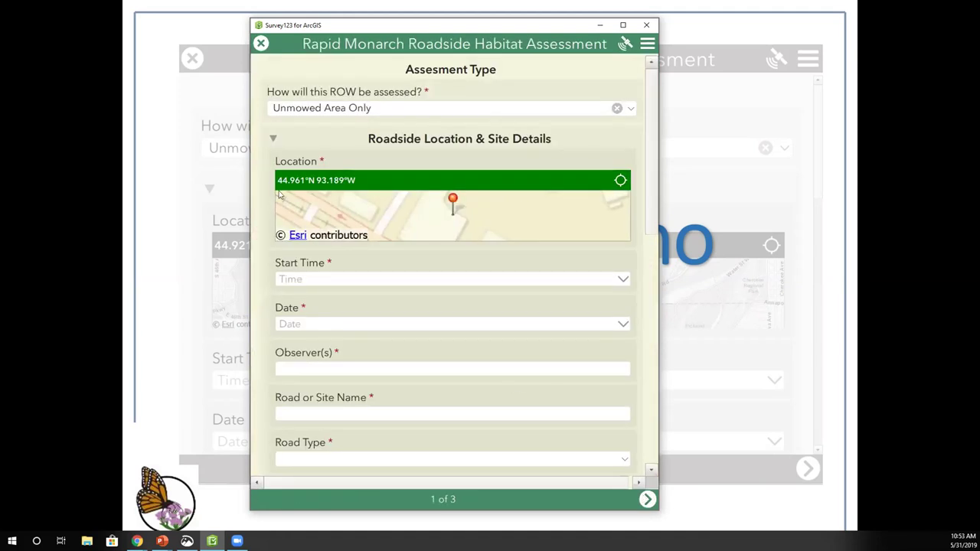
Fill in Start Time 10:53 AM and Date Friday, May 31, 2019.
{"action": "left_click", "coordinate": [624, 280]}
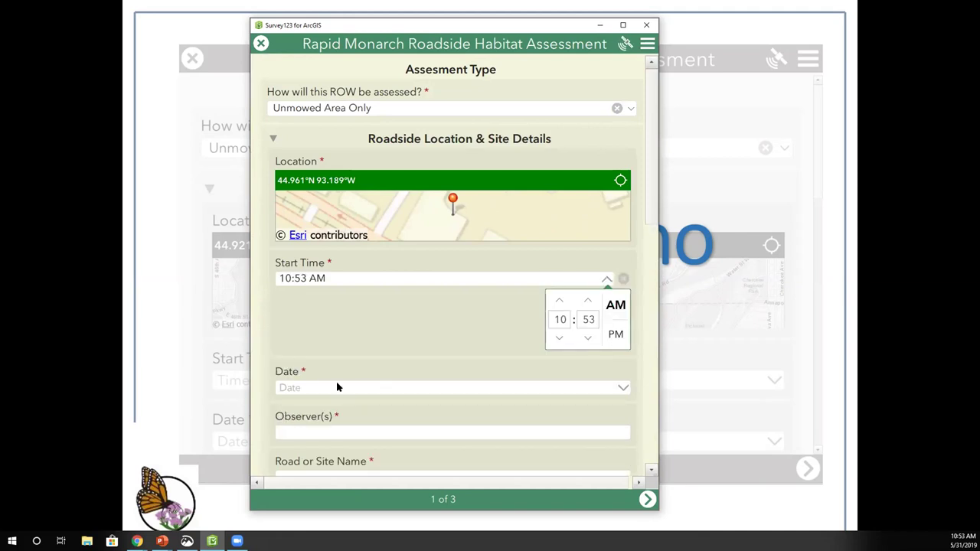
{"action": "left_click", "coordinate": [337, 387]}
{"action": "scroll", "coordinate": [543, 199], "scroll_direction": "up", "scroll_amount": 1}
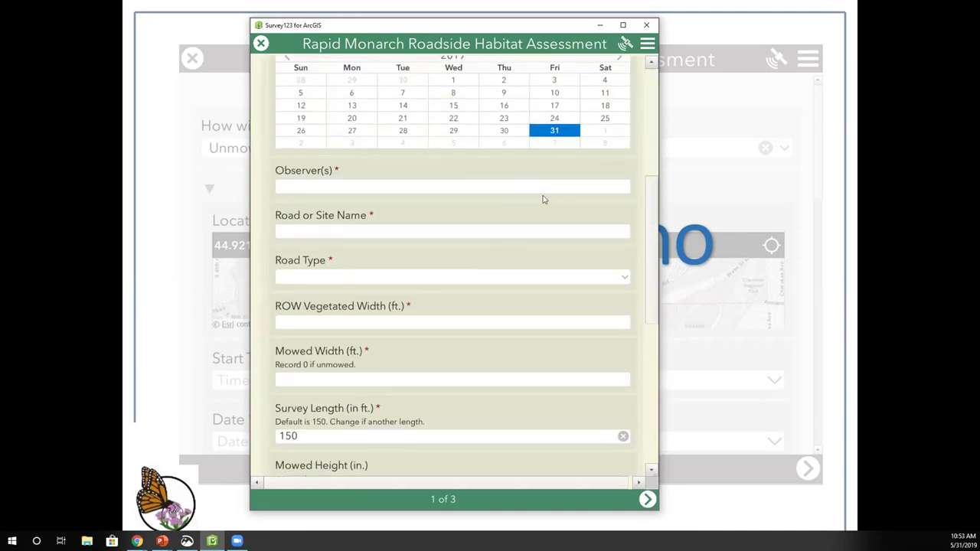
{"action": "scroll", "coordinate": [544, 199], "scroll_direction": "up", "scroll_amount": 1}
{"action": "left_click", "coordinate": [548, 215]}
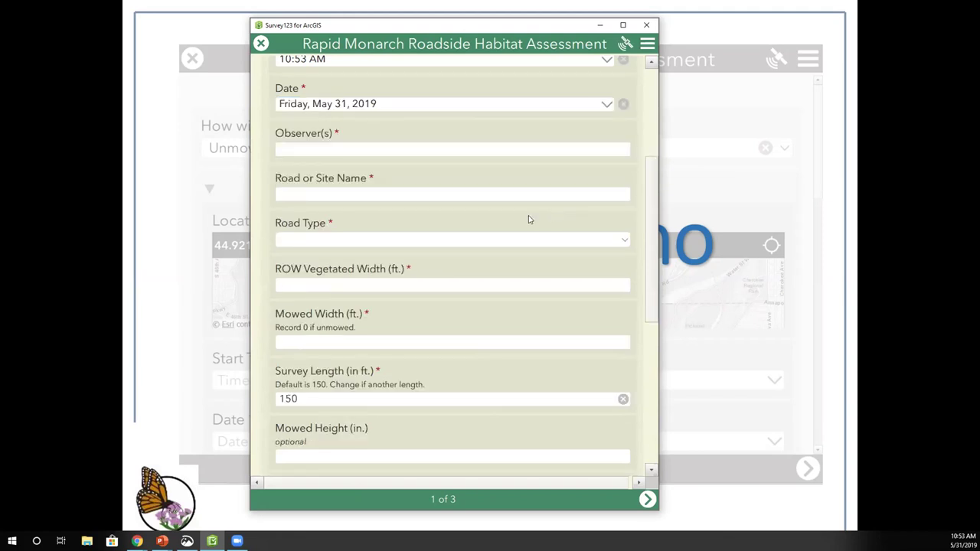
{"action": "scroll", "coordinate": [528, 219], "scroll_direction": "up", "scroll_amount": 2}
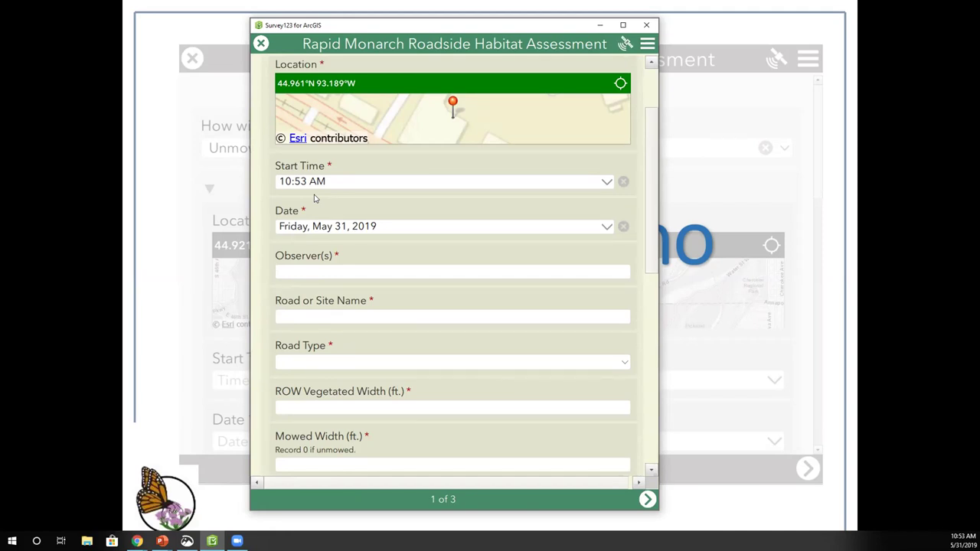
{"action": "left_click", "coordinate": [607, 182]}
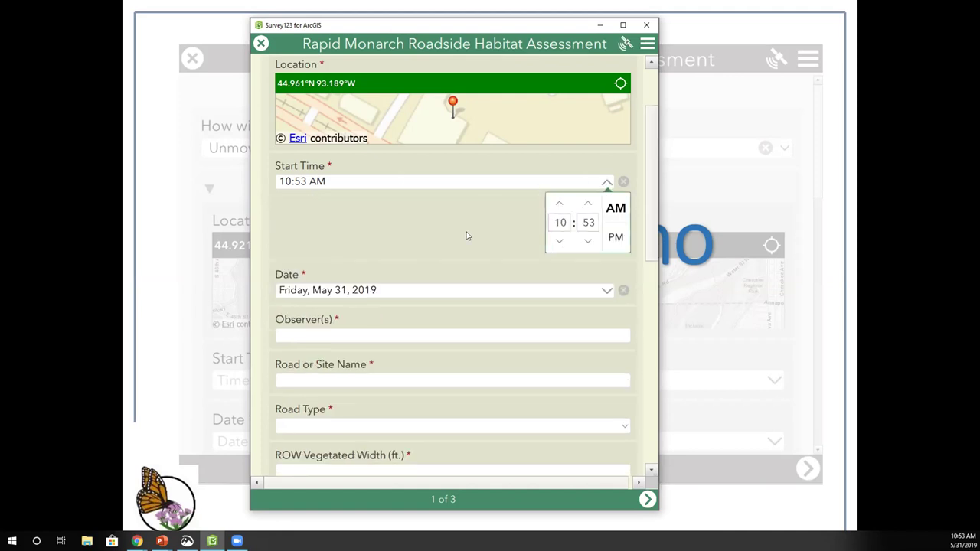
{"action": "scroll", "coordinate": [413, 298], "scroll_direction": "down", "scroll_amount": 1}
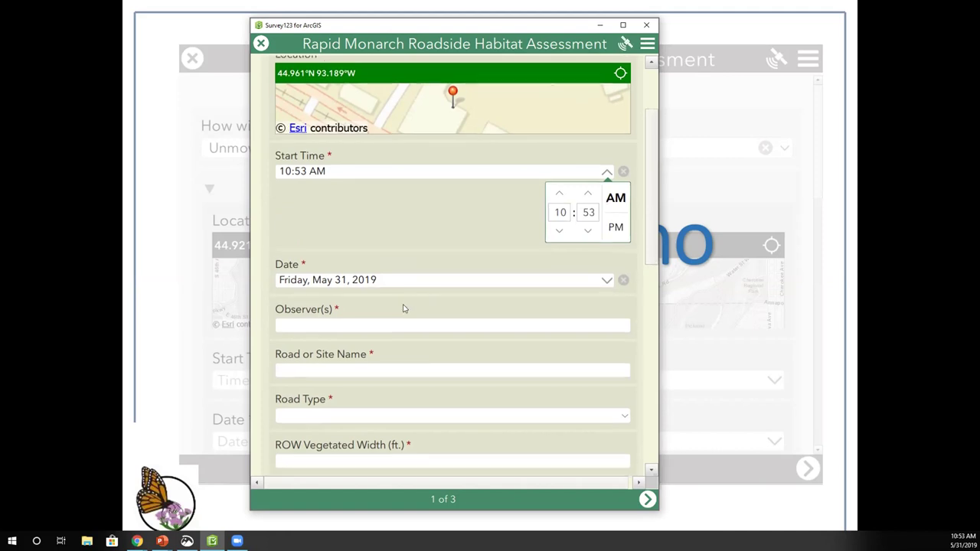
{"action": "scroll", "coordinate": [394, 218], "scroll_direction": "down", "scroll_amount": 4}
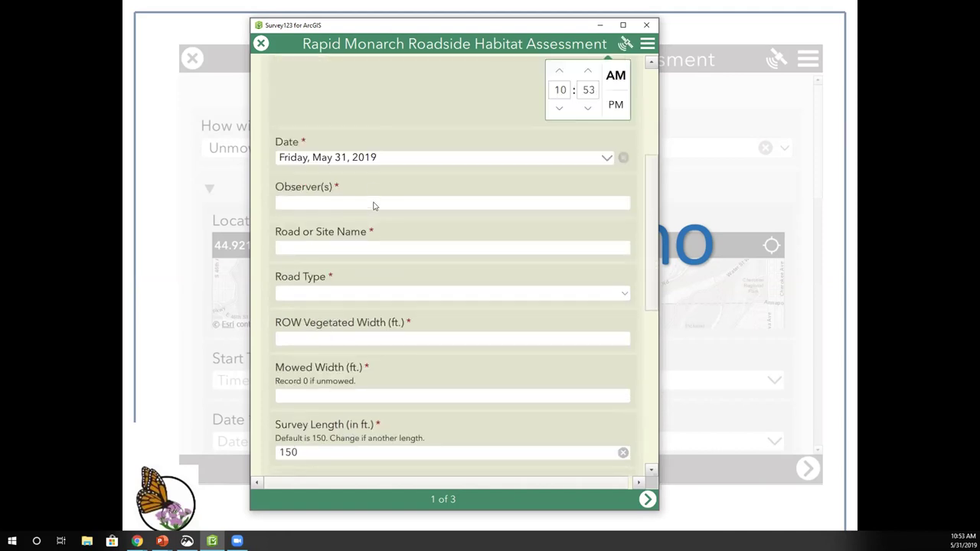
Enter the observer's name and the road or site name HWY40-125.
{"action": "left_click", "coordinate": [373, 205]}
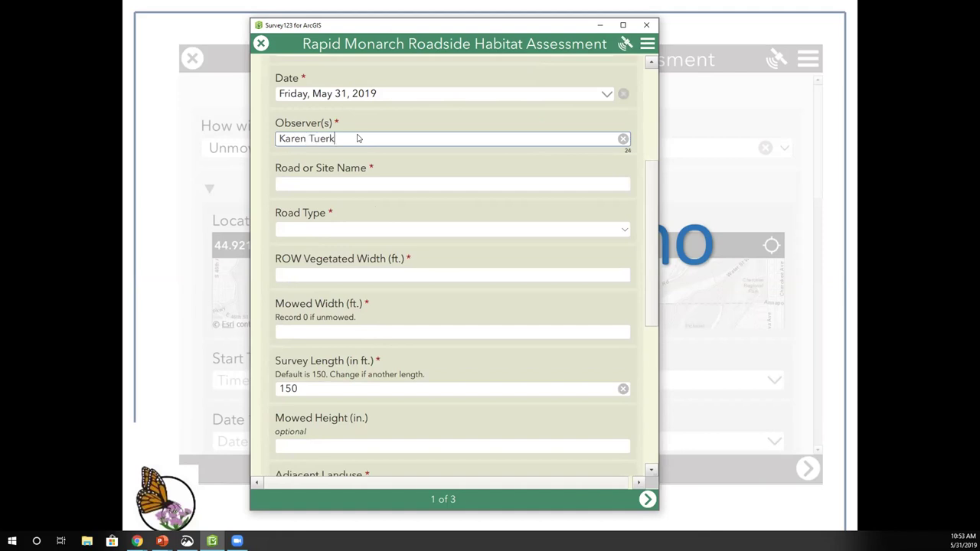
{"action": "left_click", "coordinate": [368, 188]}
{"action": "type", "text": "HWY40-125"}
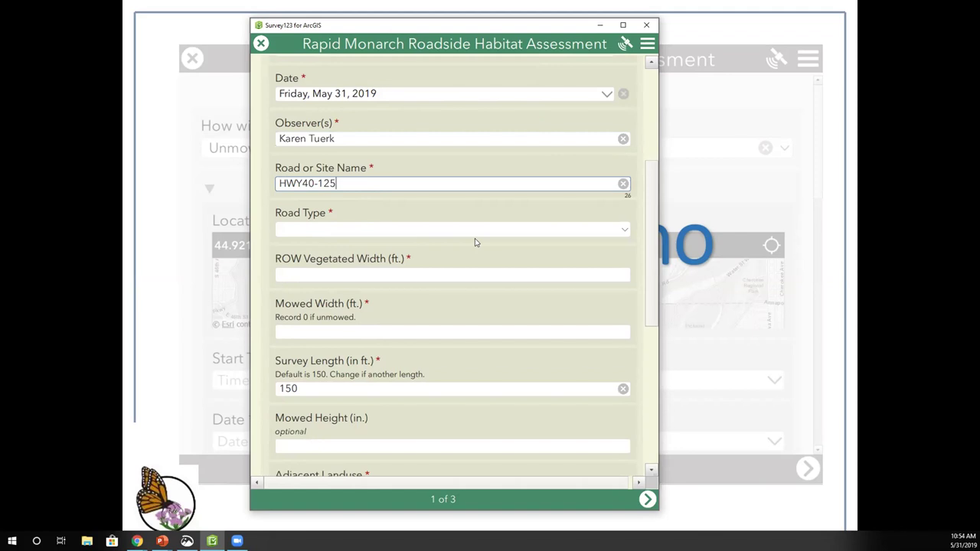
Set road type to 2 lanes, ROW vegetated width 30 and mowed width 0 ft.
{"action": "left_click", "coordinate": [576, 234]}
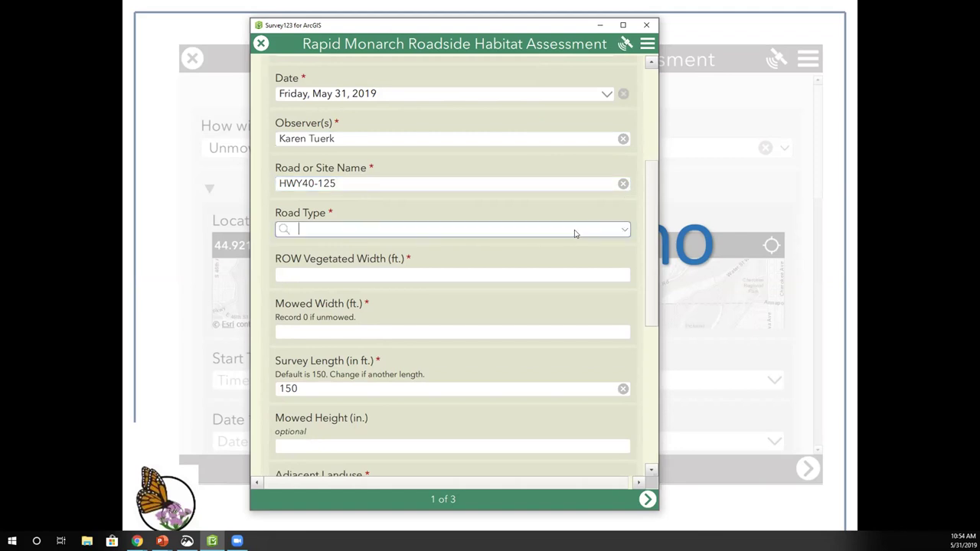
{"action": "type", "text": "2"}
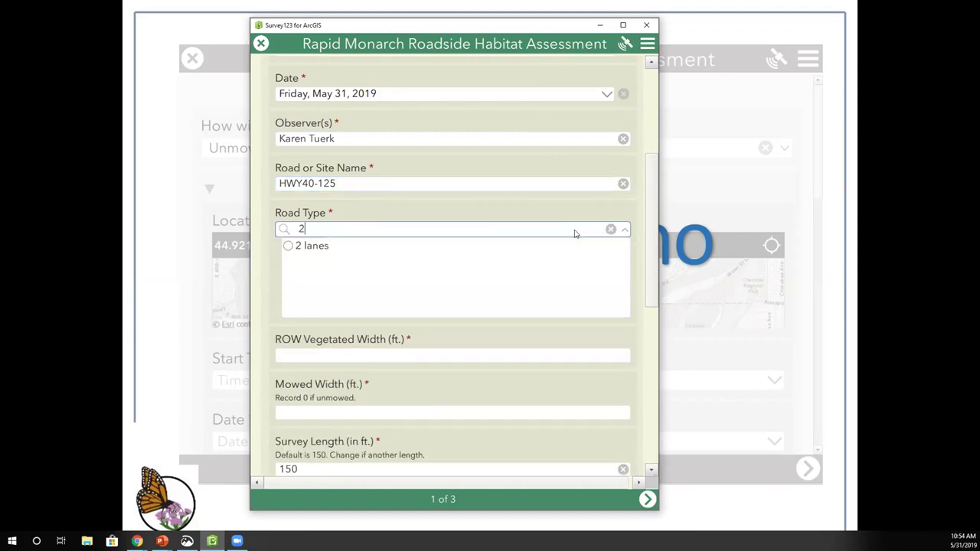
{"action": "left_click", "coordinate": [316, 247]}
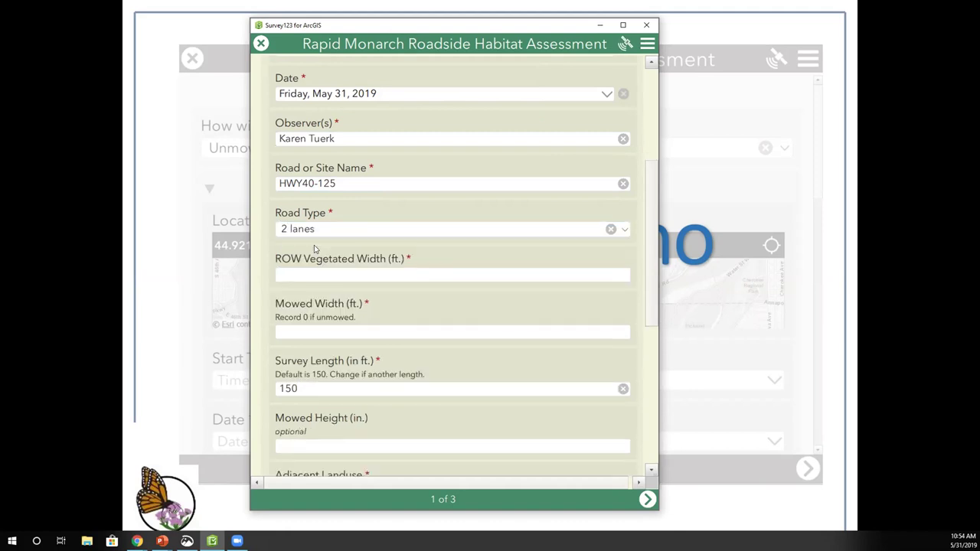
{"action": "left_click", "coordinate": [337, 278]}
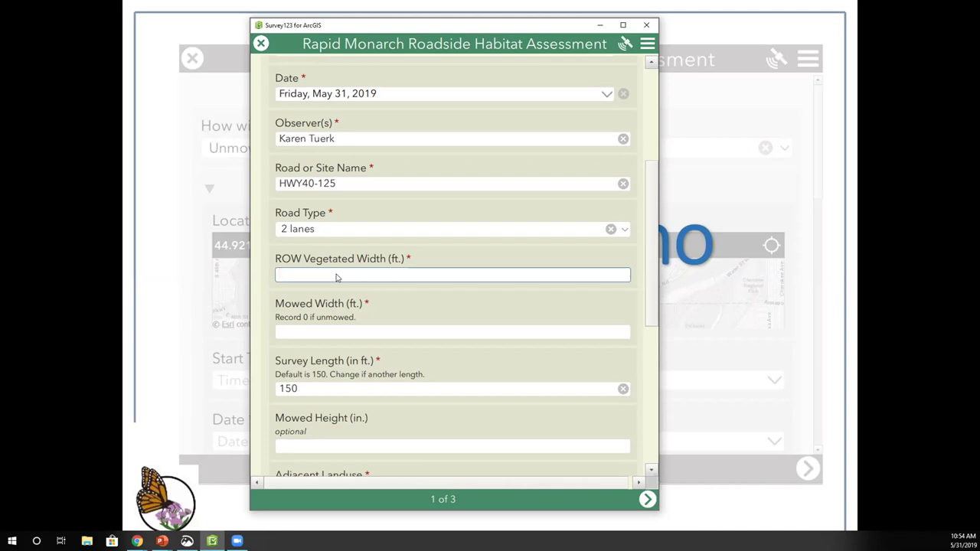
{"action": "type", "text": "30"}
{"action": "scroll", "coordinate": [304, 333], "scroll_direction": "down", "scroll_amount": 1}
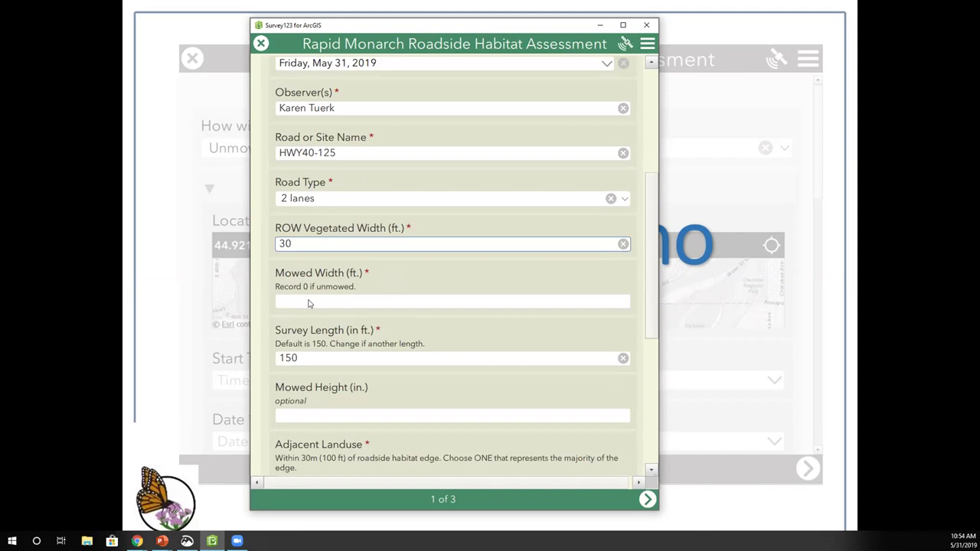
{"action": "left_click", "coordinate": [309, 304]}
{"action": "type", "text": "0"}
{"action": "scroll", "coordinate": [434, 331], "scroll_direction": "down", "scroll_amount": 3}
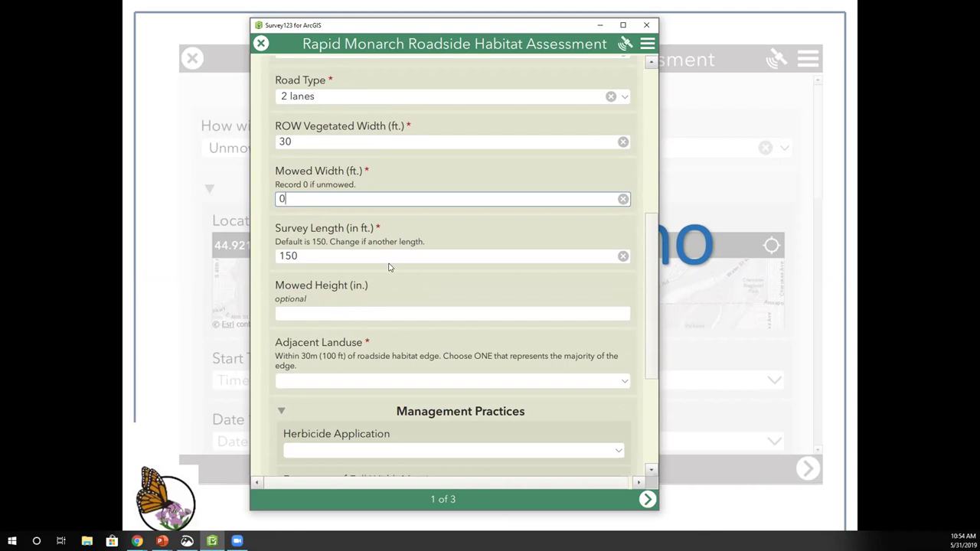
Scroll to Adjacent Landuse and select Diverse grassland/natural habitat through a 'prairie' search.
{"action": "scroll", "coordinate": [316, 265], "scroll_direction": "down", "scroll_amount": 1}
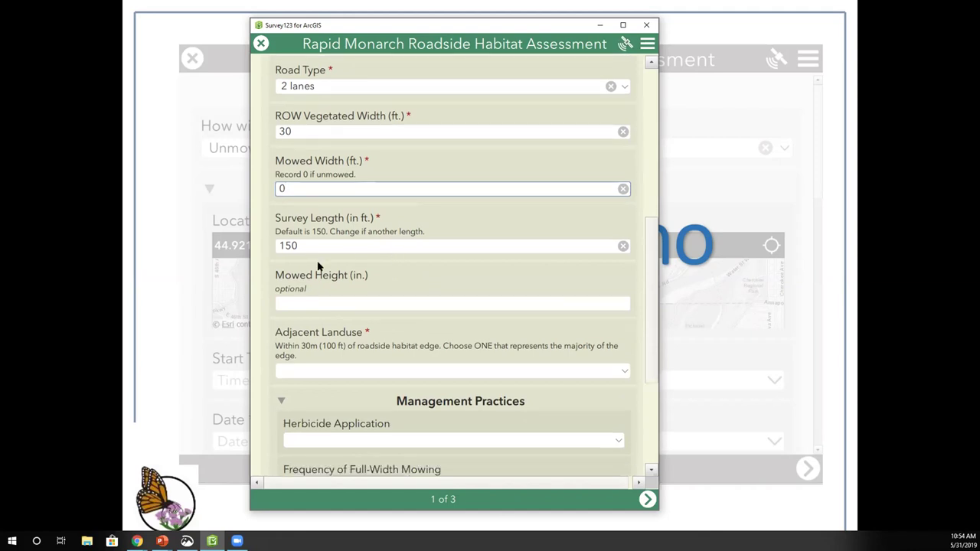
{"action": "scroll", "coordinate": [318, 266], "scroll_direction": "down", "scroll_amount": 1}
{"action": "scroll", "coordinate": [297, 226], "scroll_direction": "down", "scroll_amount": 1}
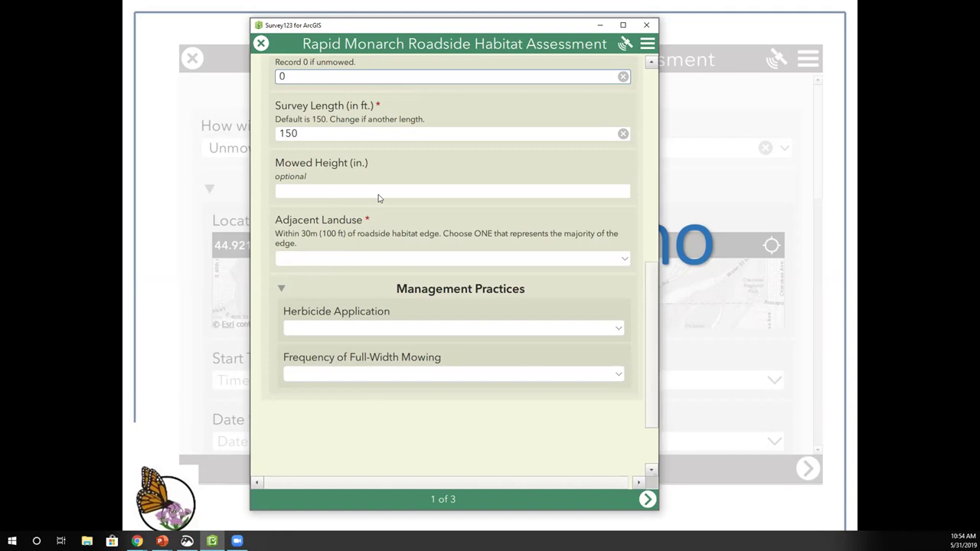
{"action": "scroll", "coordinate": [378, 199], "scroll_direction": "down", "scroll_amount": 1}
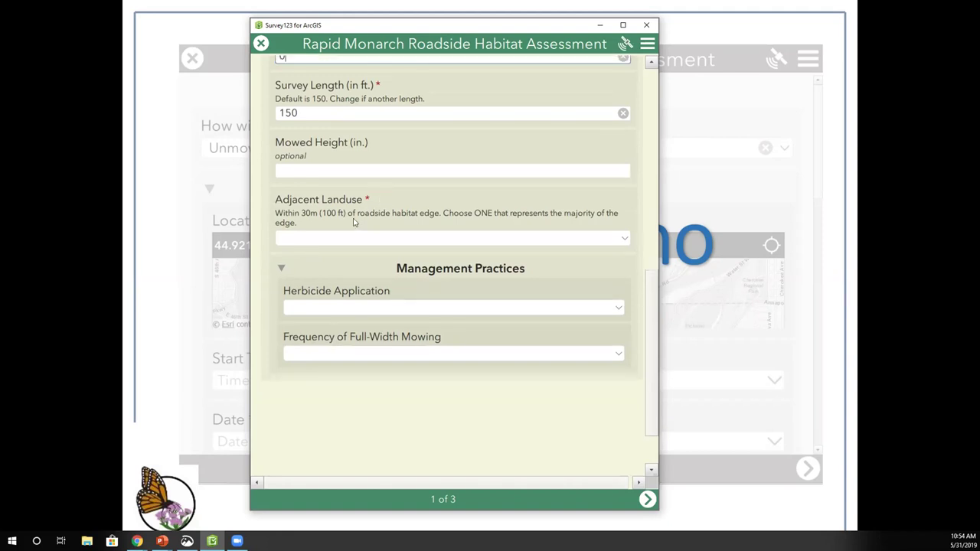
{"action": "scroll", "coordinate": [360, 219], "scroll_direction": "down", "scroll_amount": 1}
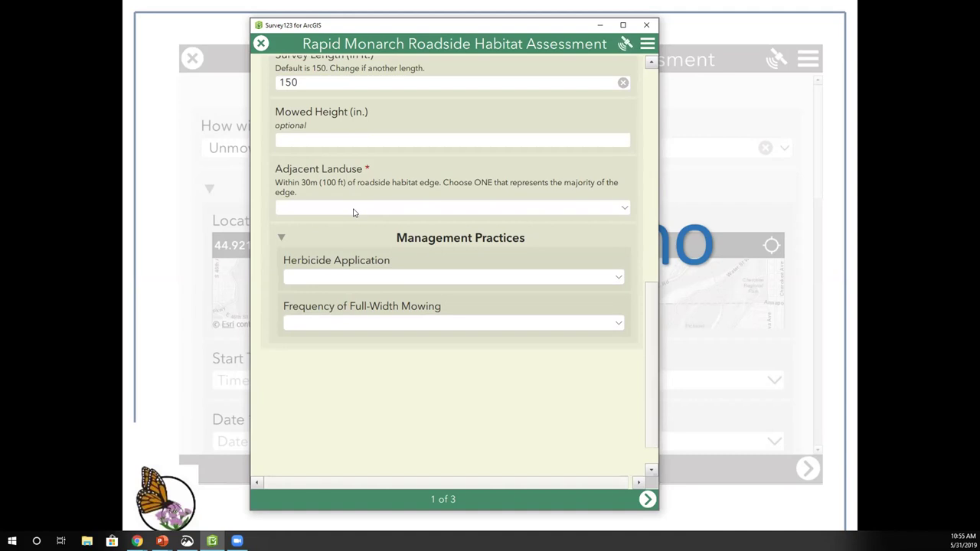
{"action": "left_click", "coordinate": [602, 211]}
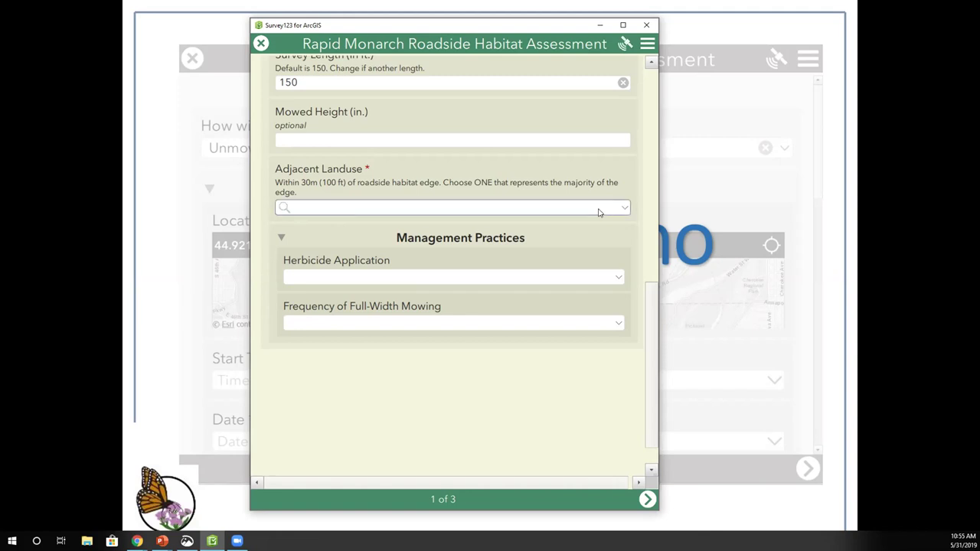
{"action": "type", "text": "prai"}
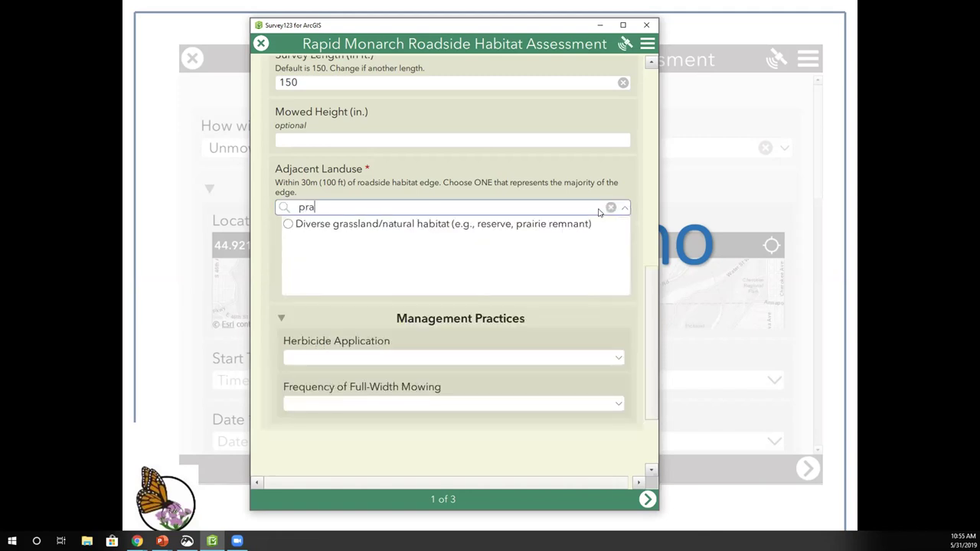
{"action": "type", "text": "ie"}
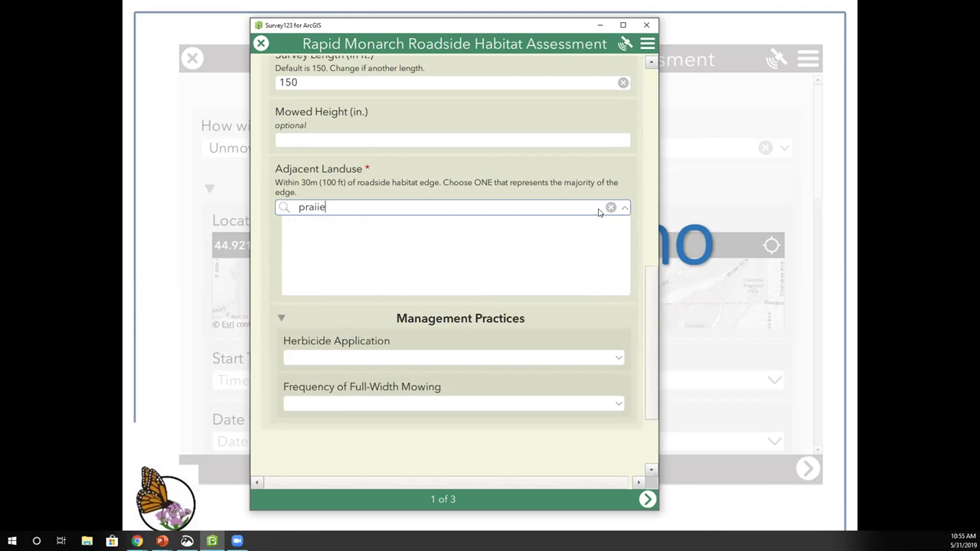
{"action": "key", "text": "BackSpace"}
{"action": "key", "text": "BackSpace"}
{"action": "type", "text": "r"}
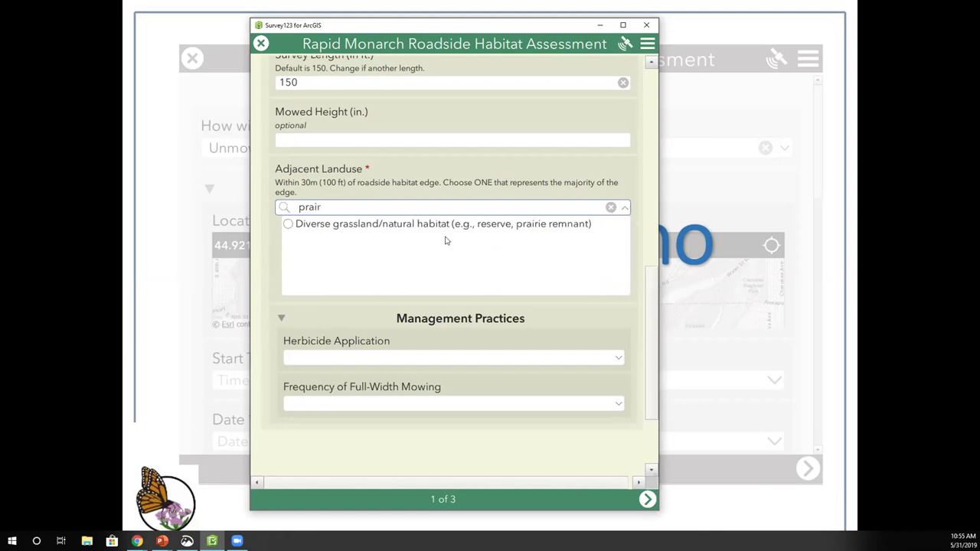
{"action": "left_click", "coordinate": [445, 225]}
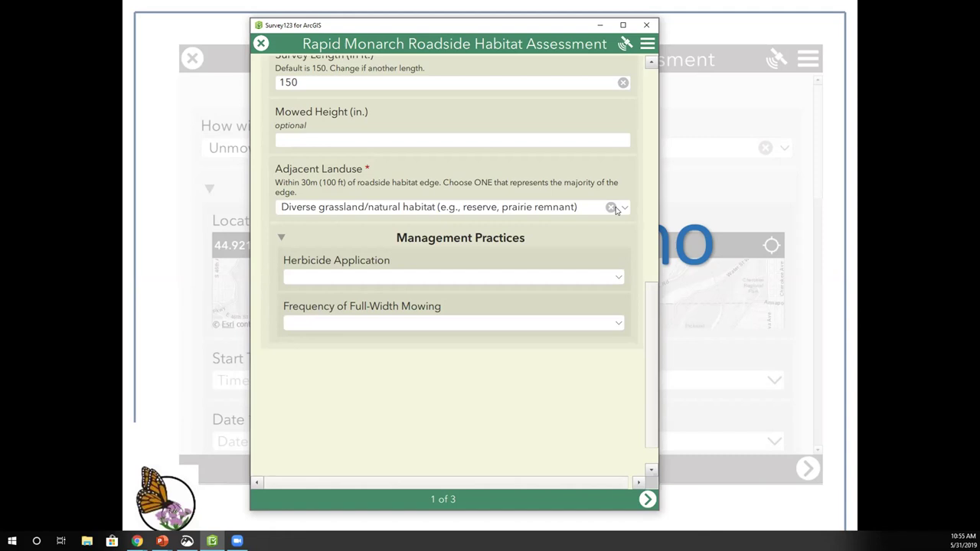
Clear Adjacent Landuse and reselect Diverse grassland/natural habitat by searching 'prai'.
{"action": "left_click", "coordinate": [624, 208]}
{"action": "left_click", "coordinate": [610, 208]}
{"action": "left_click", "coordinate": [624, 208]}
{"action": "scroll", "coordinate": [444, 237], "scroll_direction": "down", "scroll_amount": 5}
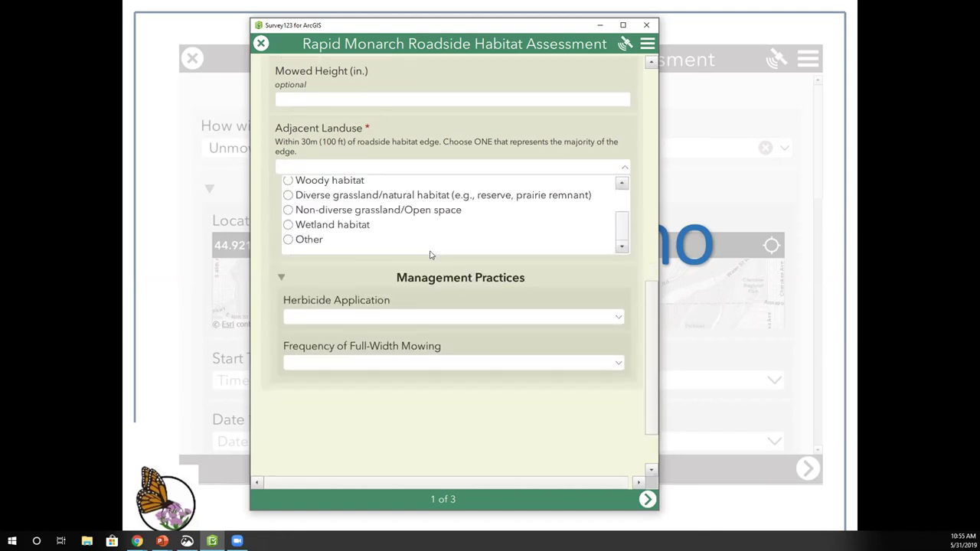
{"action": "scroll", "coordinate": [431, 249], "scroll_direction": "up", "scroll_amount": 5}
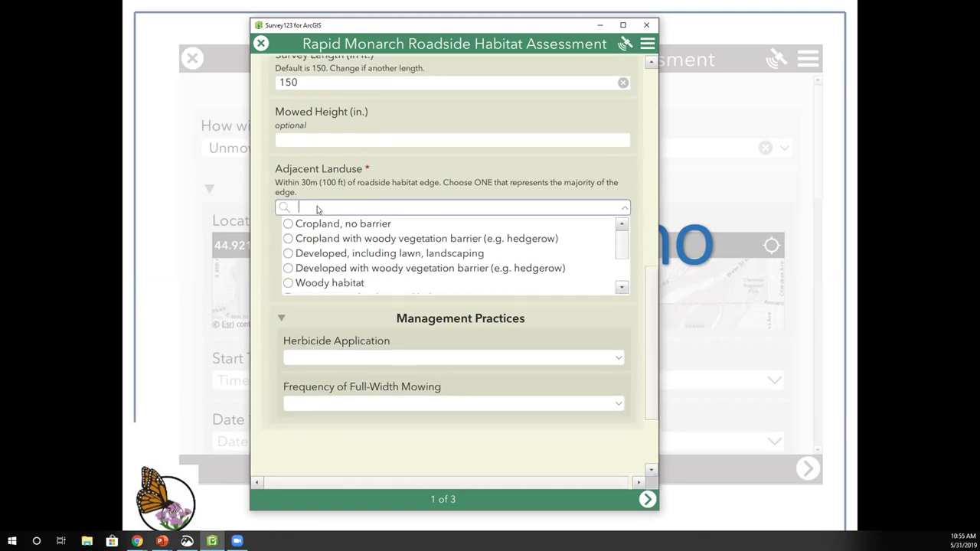
{"action": "type", "text": "prai"}
{"action": "left_click", "coordinate": [323, 224]}
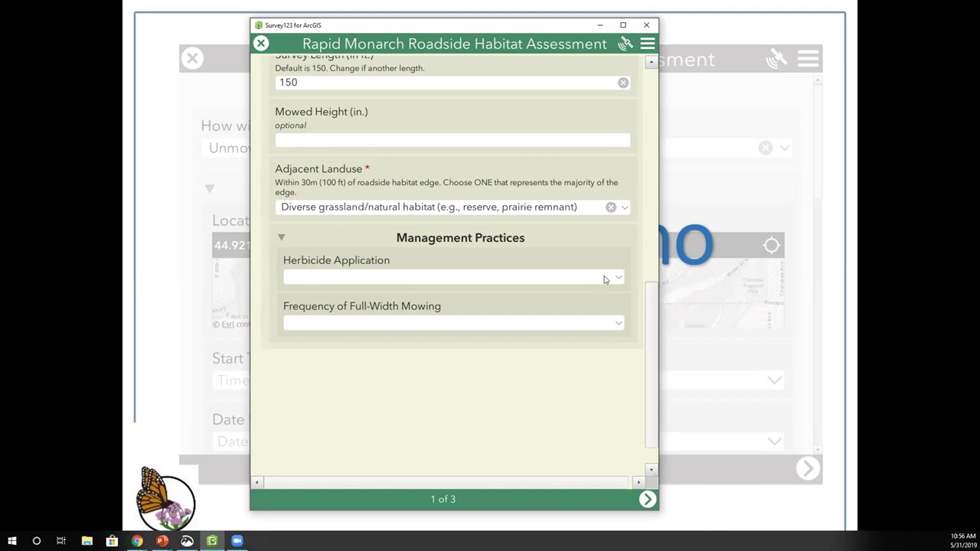
{"action": "left_click", "coordinate": [619, 278]}
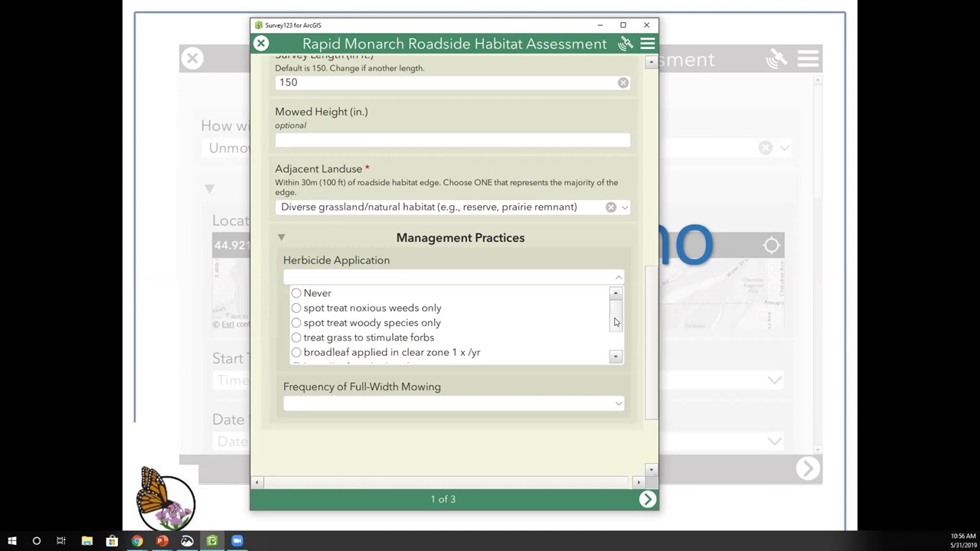
Set Herbicide Application to Never and Frequency of Full-Width Mowing to Every few years.
{"action": "left_click_drag", "start_coordinate": [616, 315], "coordinate": [609, 341]}
{"action": "left_click", "coordinate": [351, 358]}
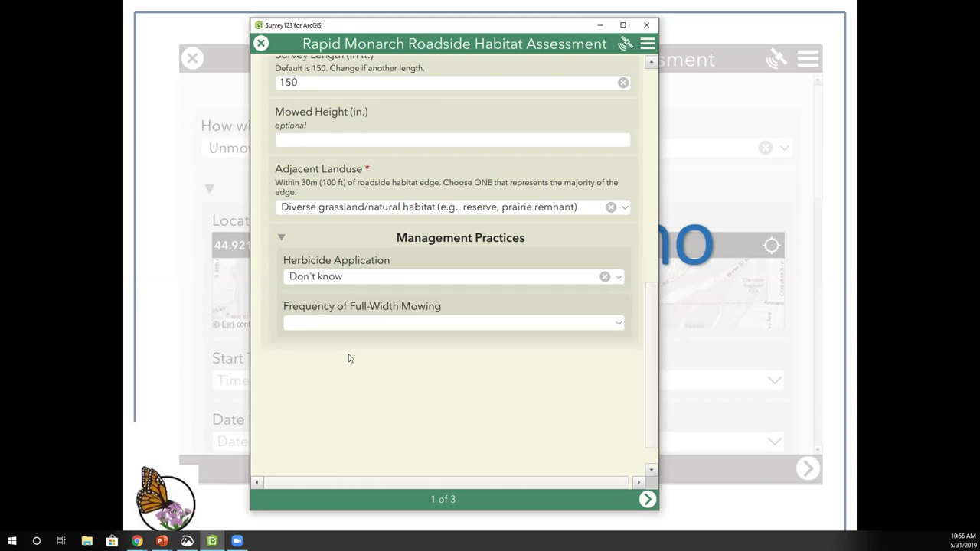
{"action": "left_click", "coordinate": [605, 277]}
{"action": "left_click", "coordinate": [619, 278]}
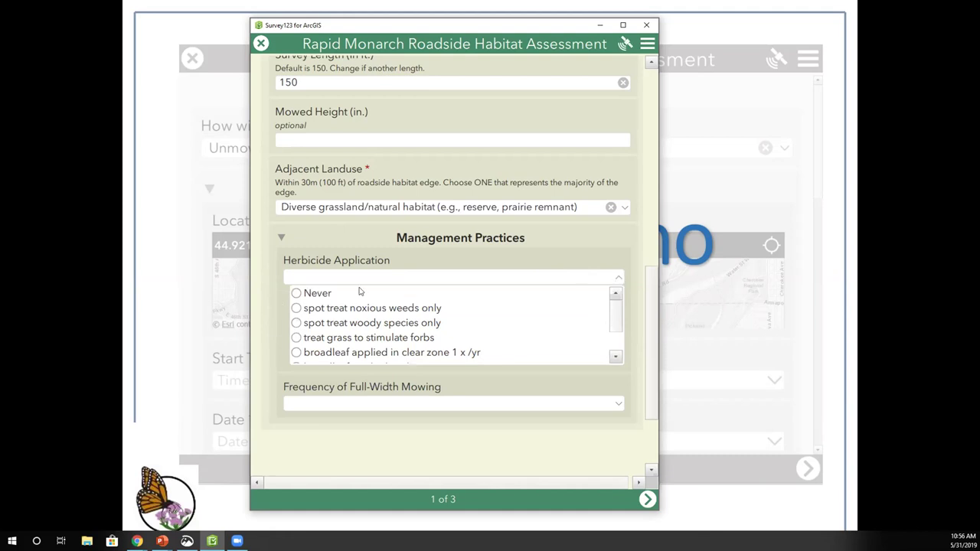
{"action": "left_click", "coordinate": [321, 299]}
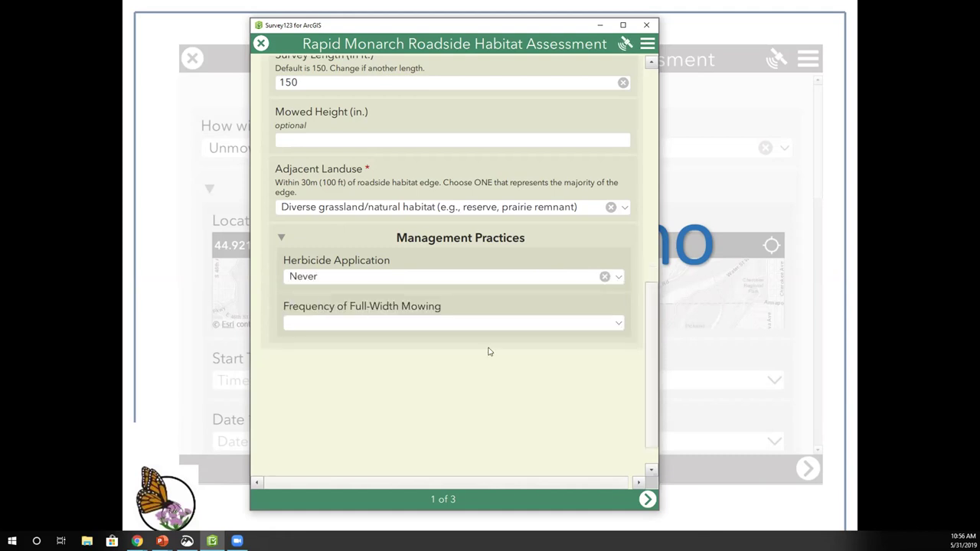
{"action": "left_click", "coordinate": [620, 325]}
{"action": "left_click", "coordinate": [325, 355]}
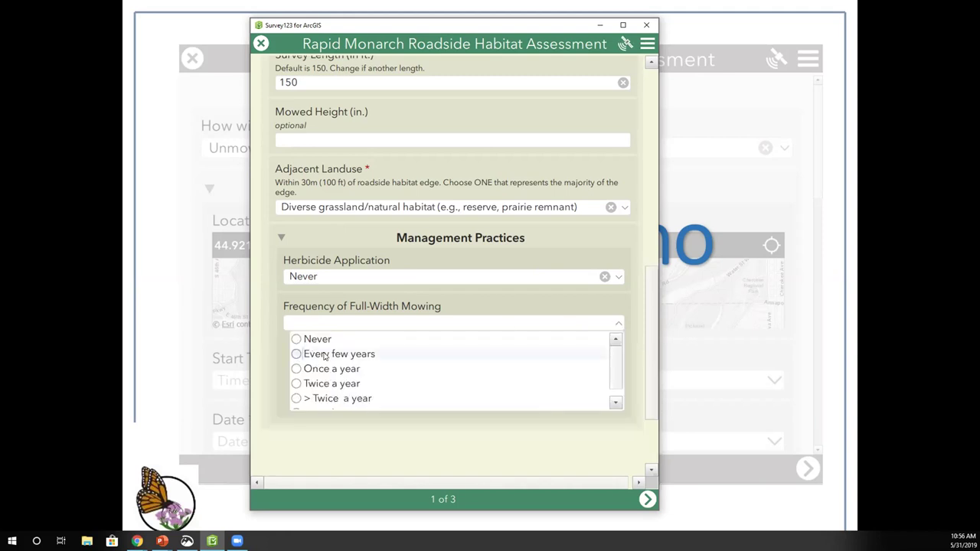
{"action": "left_click", "coordinate": [648, 499]}
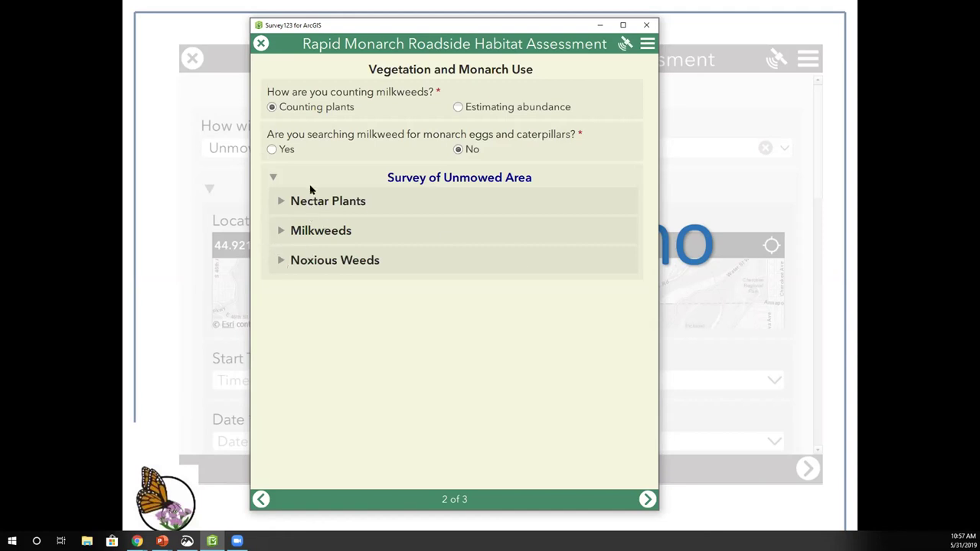
Expand the Milkweeds section on the Vegetation and Monarch Use page.
{"action": "left_click", "coordinate": [279, 231]}
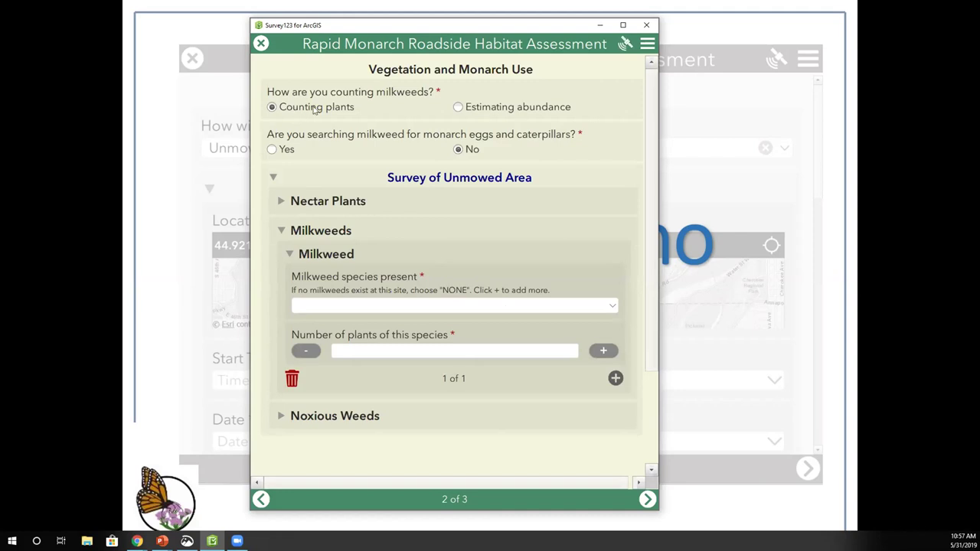
Record ASSY common milkweed as the first species and raise its plant count.
{"action": "left_click", "coordinate": [490, 107]}
{"action": "left_click", "coordinate": [382, 108]}
{"action": "left_click", "coordinate": [538, 306]}
{"action": "type", "text": "commo"}
{"action": "left_click", "coordinate": [509, 321]}
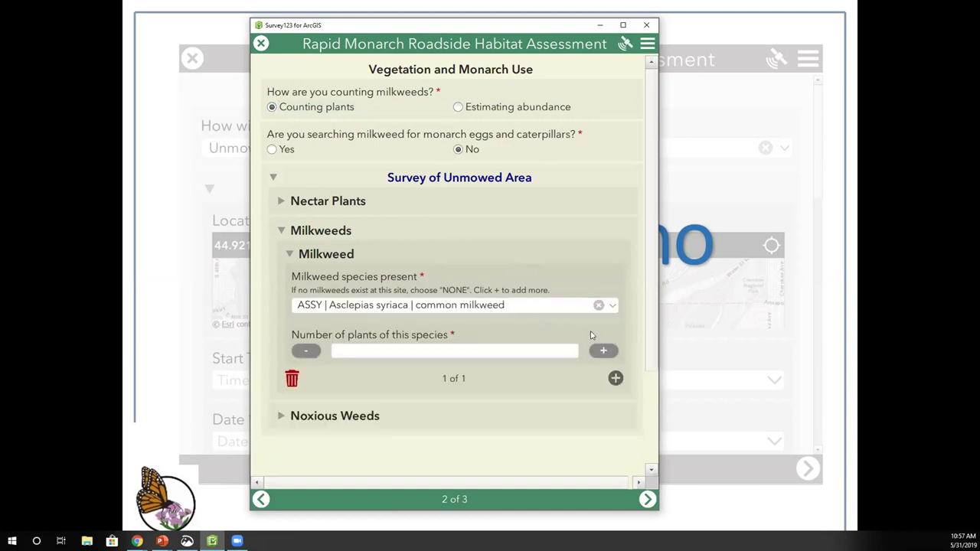
{"action": "left_click", "coordinate": [604, 352]}
{"action": "left_click", "coordinate": [606, 353]}
{"action": "left_click", "coordinate": [604, 352]}
{"action": "left_click", "coordinate": [604, 351]}
{"action": "left_click", "coordinate": [604, 351]}
{"action": "left_click", "coordinate": [604, 352]}
{"action": "left_click", "coordinate": [604, 351]}
Add a second record for ASTU butterfly milkweed and raise both species' counts.
{"action": "left_click", "coordinate": [615, 378]}
{"action": "left_click", "coordinate": [450, 306]}
{"action": "type", "text": "butter"}
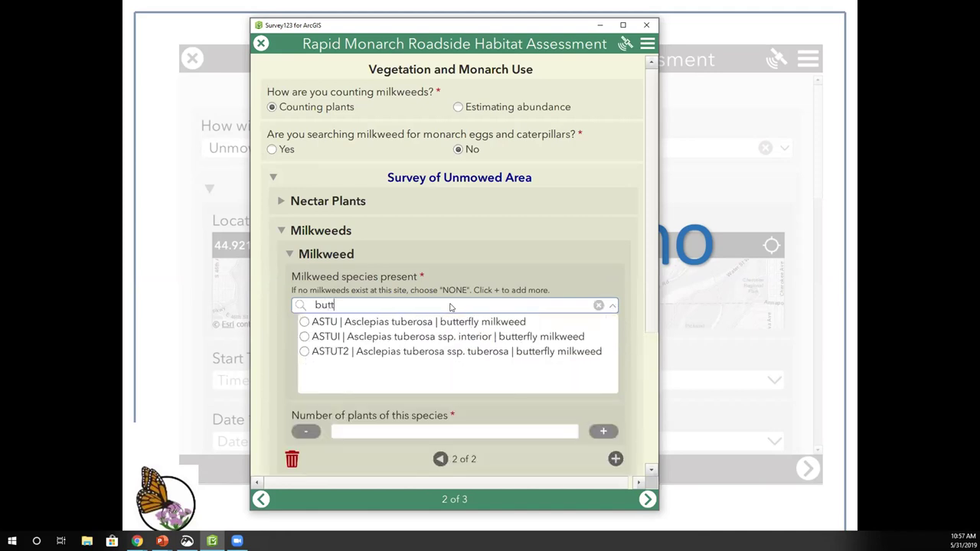
{"action": "left_click", "coordinate": [459, 323]}
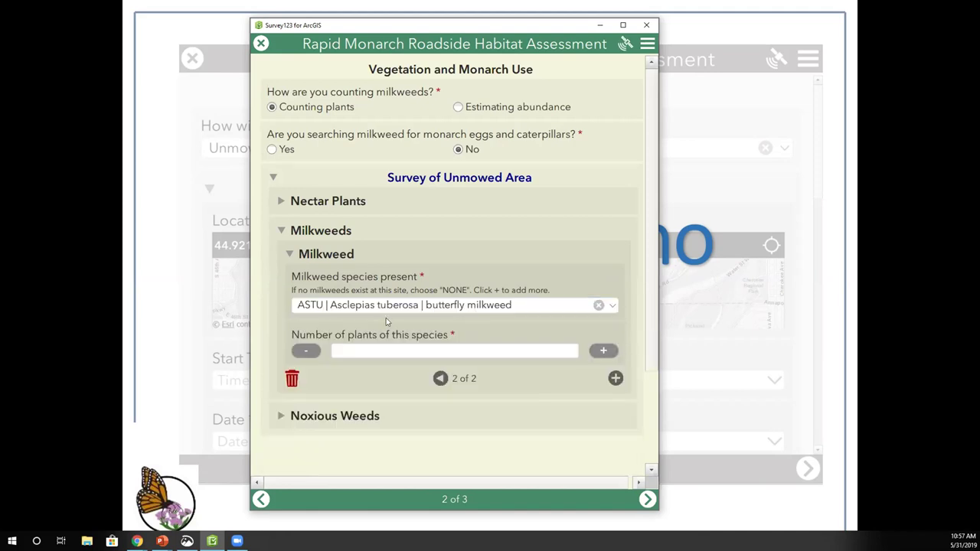
{"action": "left_click", "coordinate": [605, 350]}
{"action": "left_click", "coordinate": [604, 350]}
{"action": "left_click", "coordinate": [605, 351]}
{"action": "left_click", "coordinate": [439, 379]}
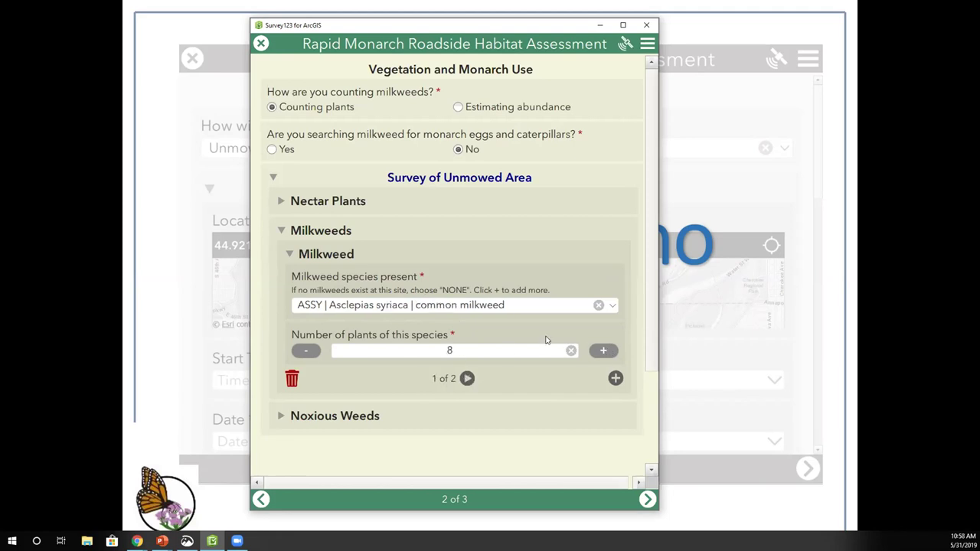
{"action": "left_click", "coordinate": [604, 351]}
{"action": "left_click", "coordinate": [603, 351]}
{"action": "left_click", "coordinate": [603, 351]}
{"action": "left_click", "coordinate": [604, 351]}
{"action": "left_click", "coordinate": [604, 351]}
Switch to Estimating abundance: >250 common milkweed, 1-5 butterfly milkweed, then collapse Milkweeds.
{"action": "left_click", "coordinate": [458, 107]}
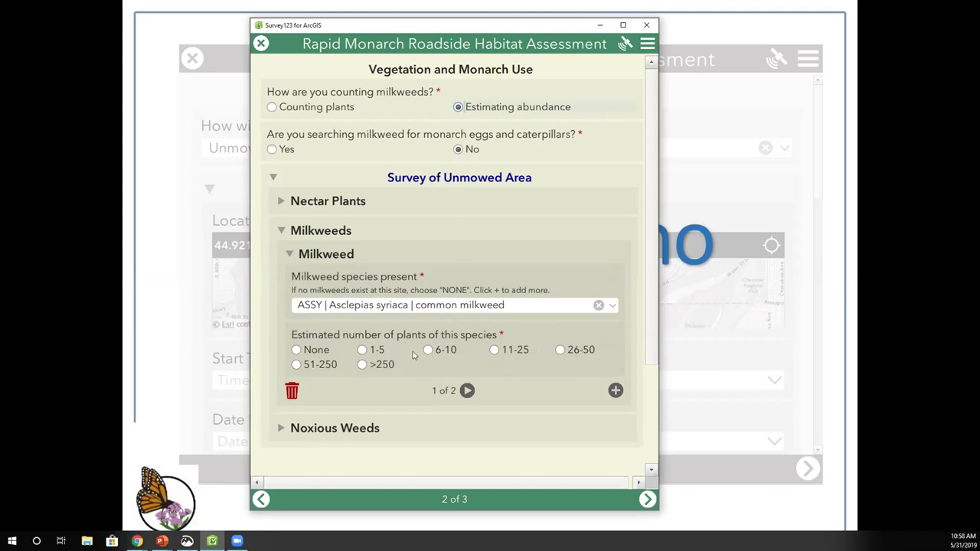
{"action": "left_click", "coordinate": [372, 365]}
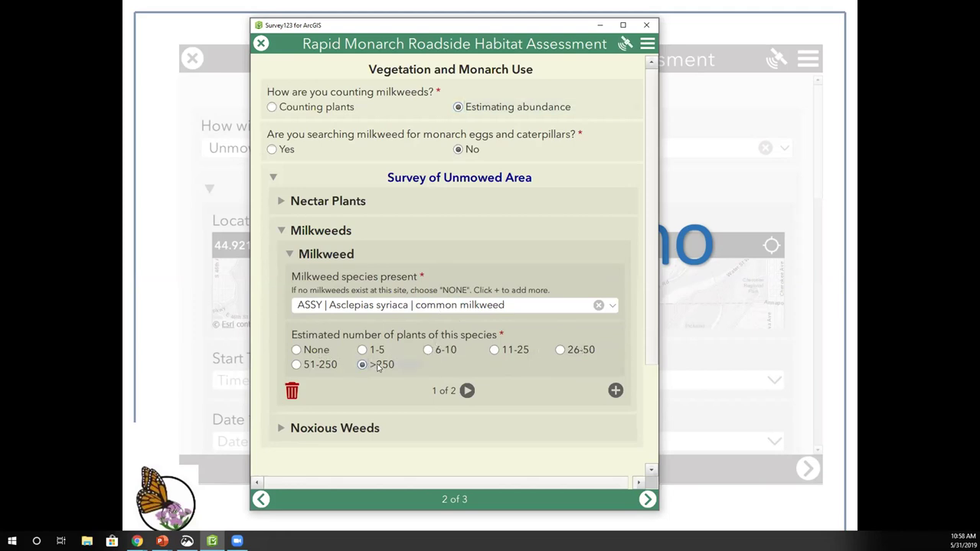
{"action": "left_click", "coordinate": [467, 391]}
{"action": "left_click", "coordinate": [380, 351]}
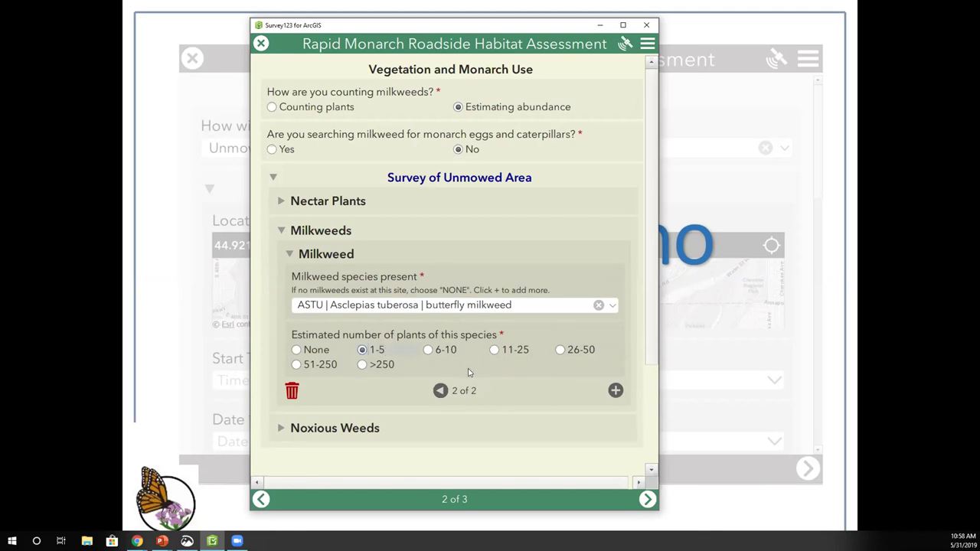
{"action": "left_click", "coordinate": [281, 231]}
{"action": "left_click", "coordinate": [282, 231]}
{"action": "left_click", "coordinate": [281, 232]}
{"action": "left_click", "coordinate": [281, 231]}
{"action": "left_click", "coordinate": [281, 231]}
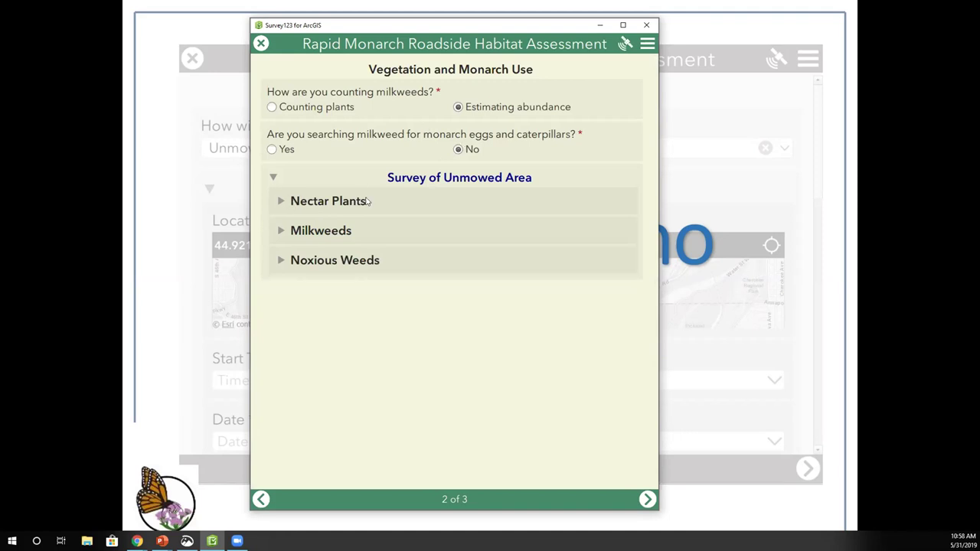
Answer Yes to the egg search and raise the milkweeds searched, eggs and caterpillar counts.
{"action": "left_click", "coordinate": [280, 232]}
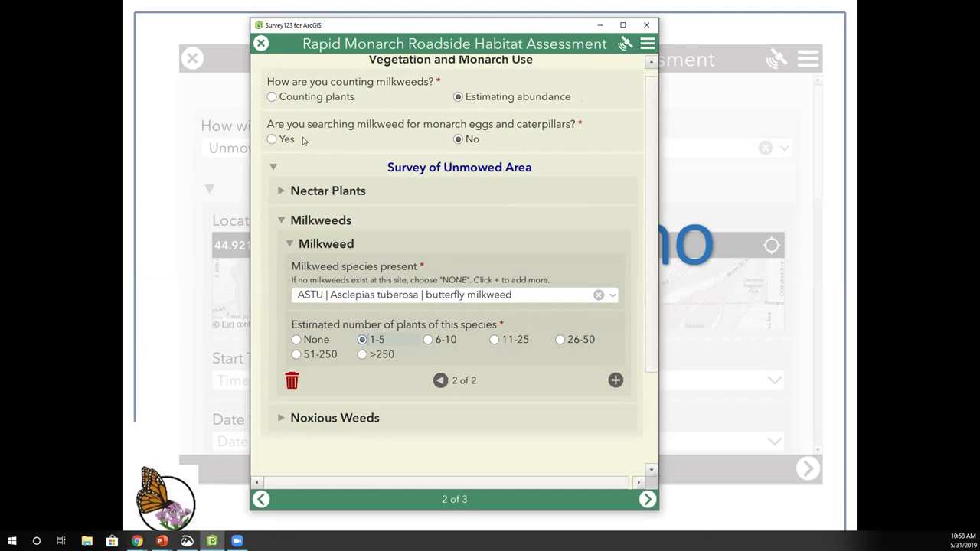
{"action": "left_click", "coordinate": [273, 140]}
{"action": "scroll", "coordinate": [480, 364], "scroll_direction": "down", "scroll_amount": 1}
{"action": "scroll", "coordinate": [466, 390], "scroll_direction": "down", "scroll_amount": 2}
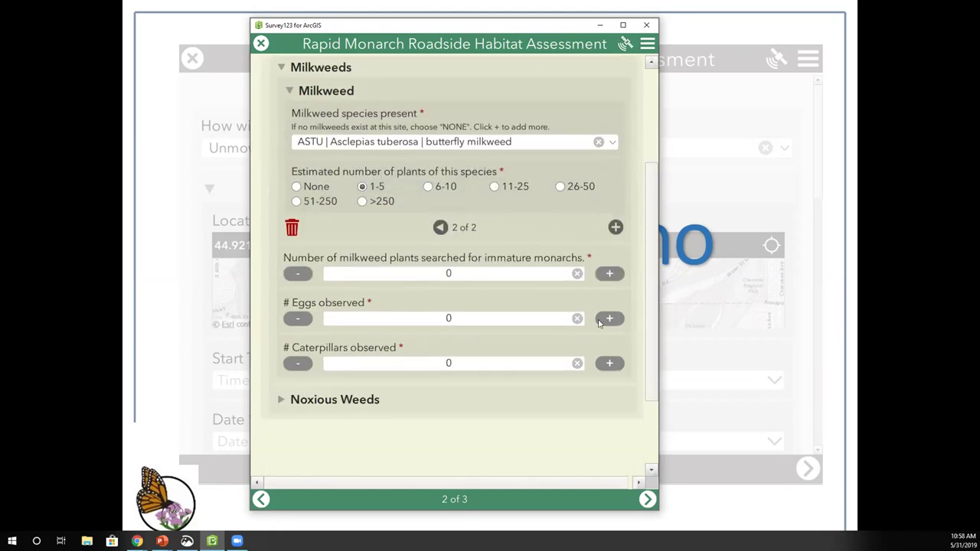
{"action": "left_click", "coordinate": [610, 274]}
{"action": "left_click", "coordinate": [609, 274]}
{"action": "left_click", "coordinate": [609, 274]}
{"action": "left_click", "coordinate": [609, 274]}
{"action": "left_click", "coordinate": [609, 274]}
{"action": "left_click", "coordinate": [610, 318]}
{"action": "left_click", "coordinate": [610, 364]}
Change the egg and caterpillar search answer to No and collapse Milkweeds.
{"action": "scroll", "coordinate": [584, 341], "scroll_direction": "up", "scroll_amount": 1}
{"action": "scroll", "coordinate": [302, 166], "scroll_direction": "up", "scroll_amount": 1}
{"action": "scroll", "coordinate": [302, 165], "scroll_direction": "up", "scroll_amount": 2}
{"action": "left_click", "coordinate": [459, 150]}
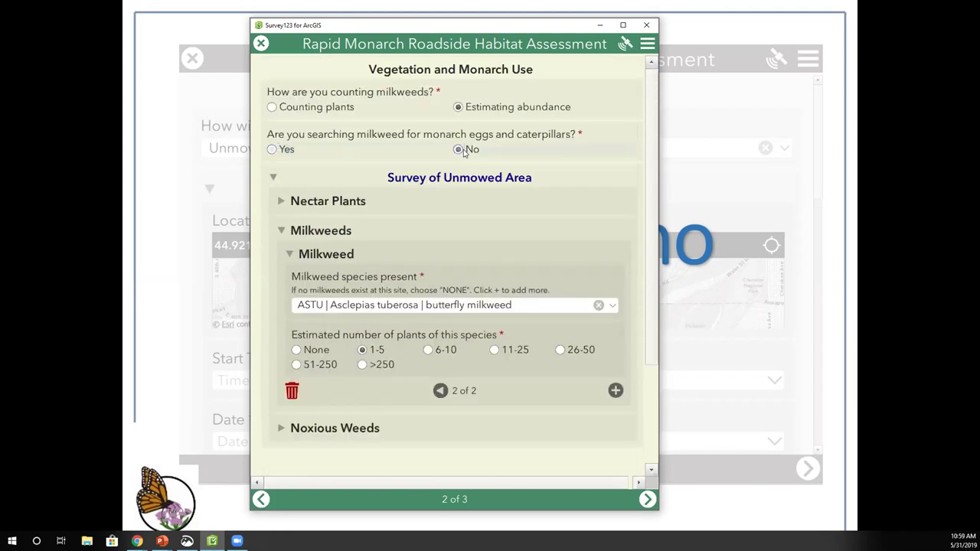
{"action": "left_click", "coordinate": [281, 232]}
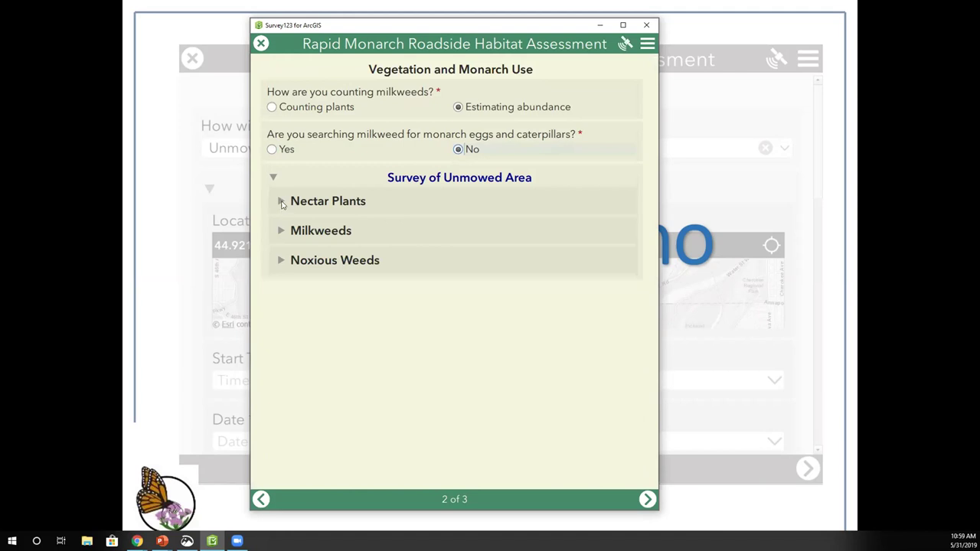
Expand Nectar Plants and Noxious Weeds and set nectar plant cover to 26-50%.
{"action": "left_click", "coordinate": [281, 202]}
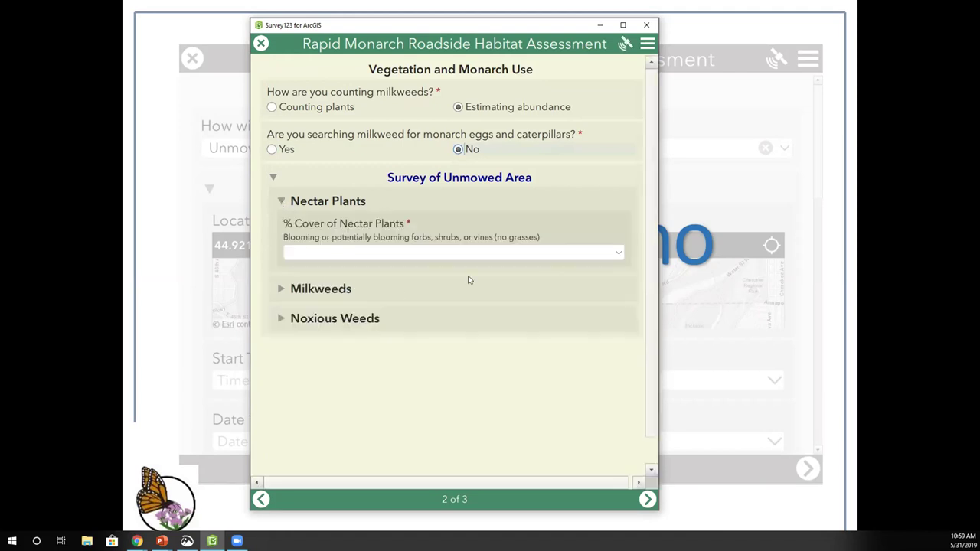
{"action": "left_click", "coordinate": [280, 320]}
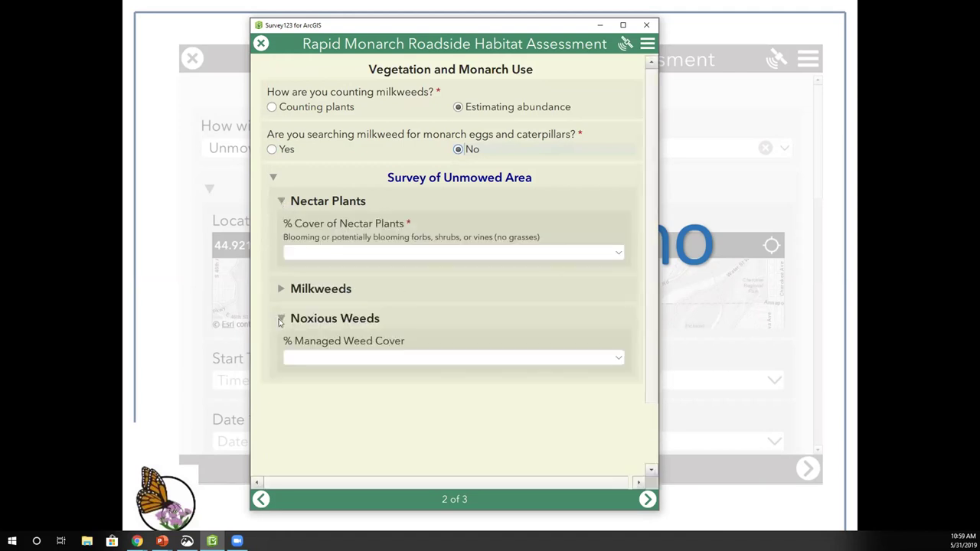
{"action": "left_click", "coordinate": [308, 253]}
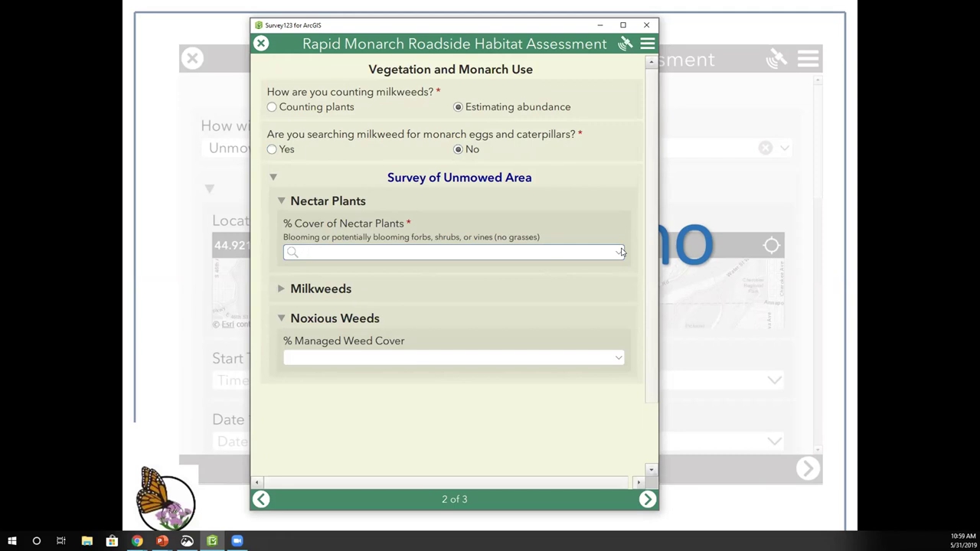
{"action": "left_click", "coordinate": [620, 252]}
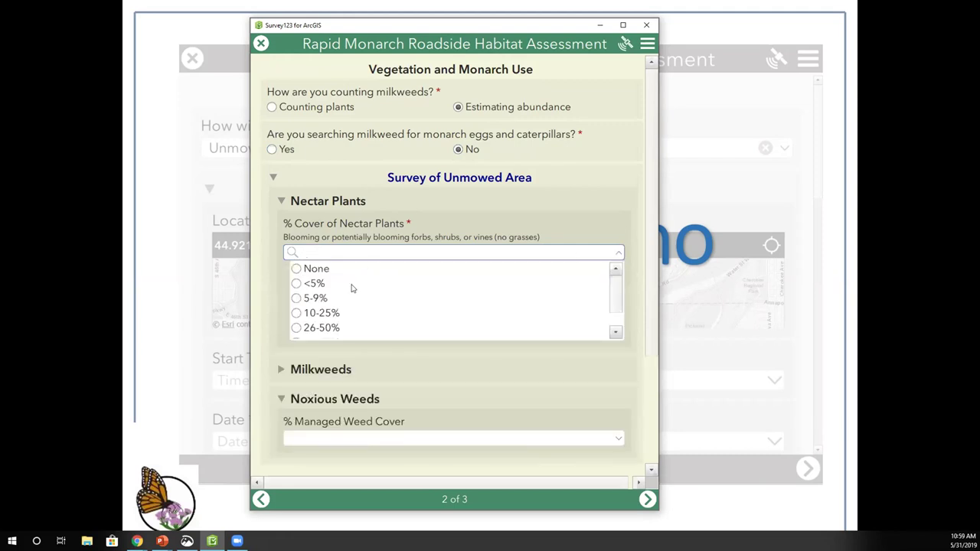
{"action": "left_click", "coordinate": [320, 332]}
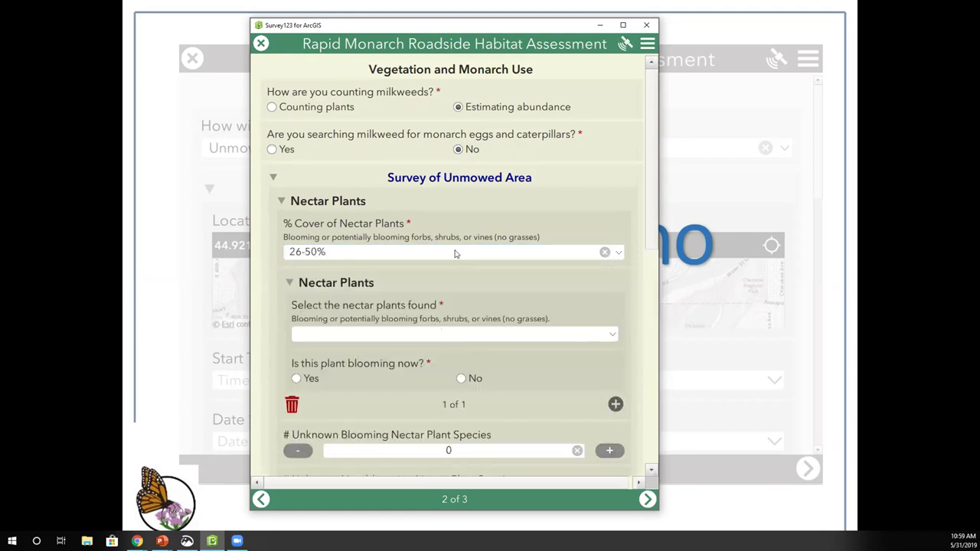
Set unknown blooming nectar species to 2 and unknown non-blooming to 3.
{"action": "scroll", "coordinate": [333, 342], "scroll_direction": "down", "scroll_amount": 1}
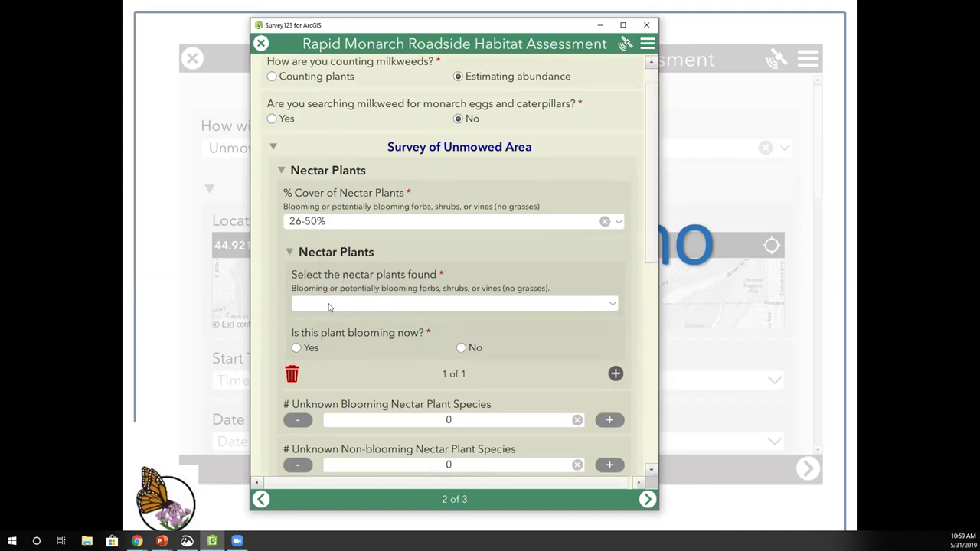
{"action": "left_click", "coordinate": [341, 303]}
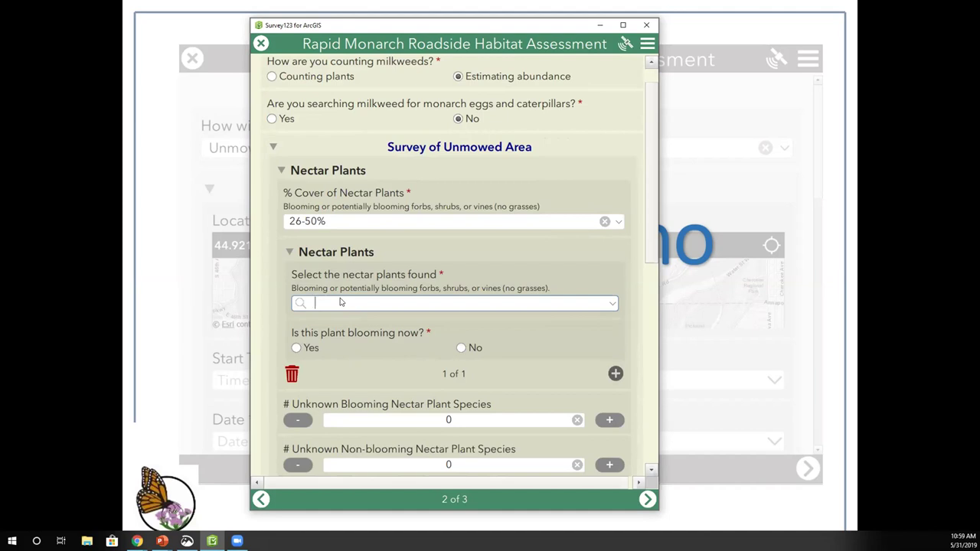
{"action": "scroll", "coordinate": [386, 317], "scroll_direction": "down", "scroll_amount": 1}
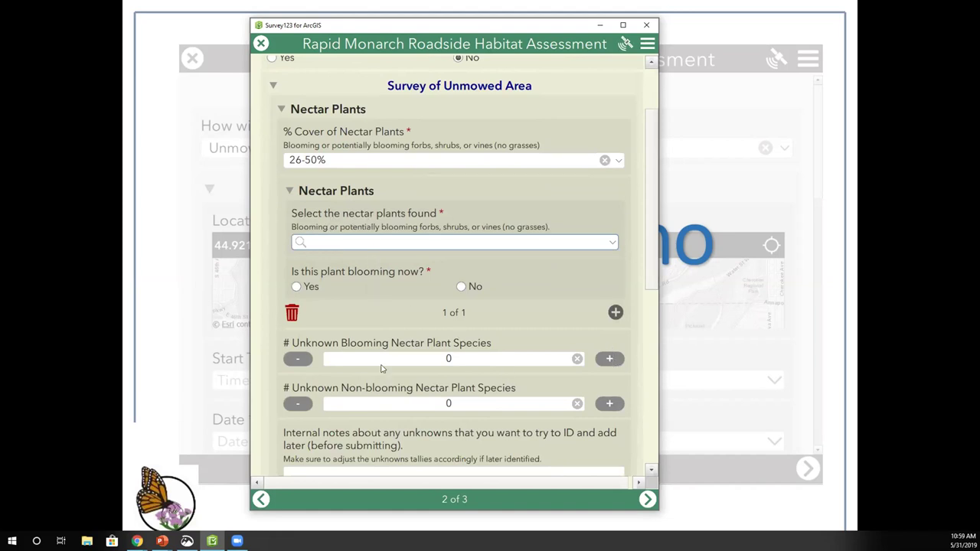
{"action": "left_click", "coordinate": [609, 358]}
{"action": "left_click", "coordinate": [609, 358]}
{"action": "left_click", "coordinate": [609, 405]}
{"action": "left_click", "coordinate": [610, 404]}
{"action": "left_click", "coordinate": [609, 404]}
{"action": "scroll", "coordinate": [604, 404], "scroll_direction": "up", "scroll_amount": 1}
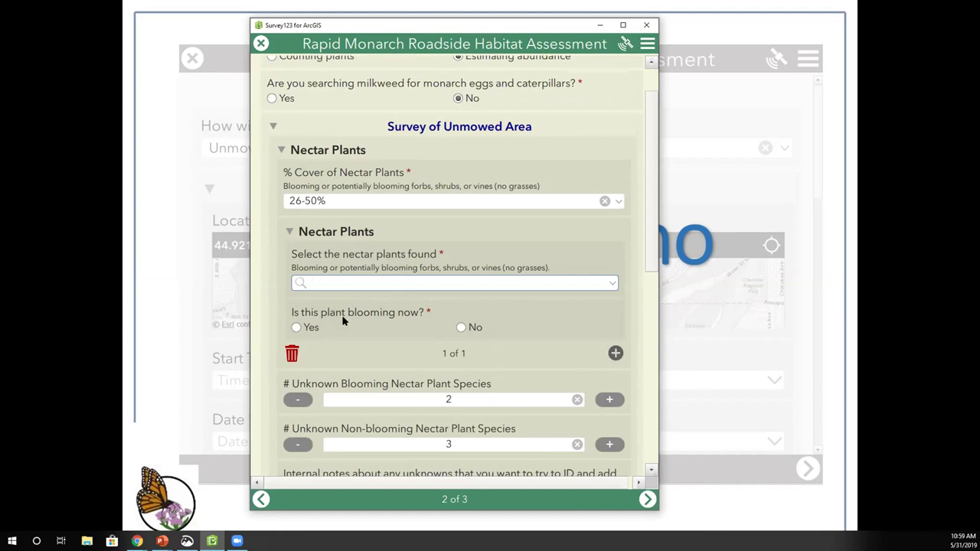
{"action": "scroll", "coordinate": [342, 318], "scroll_direction": "down", "scroll_amount": 1}
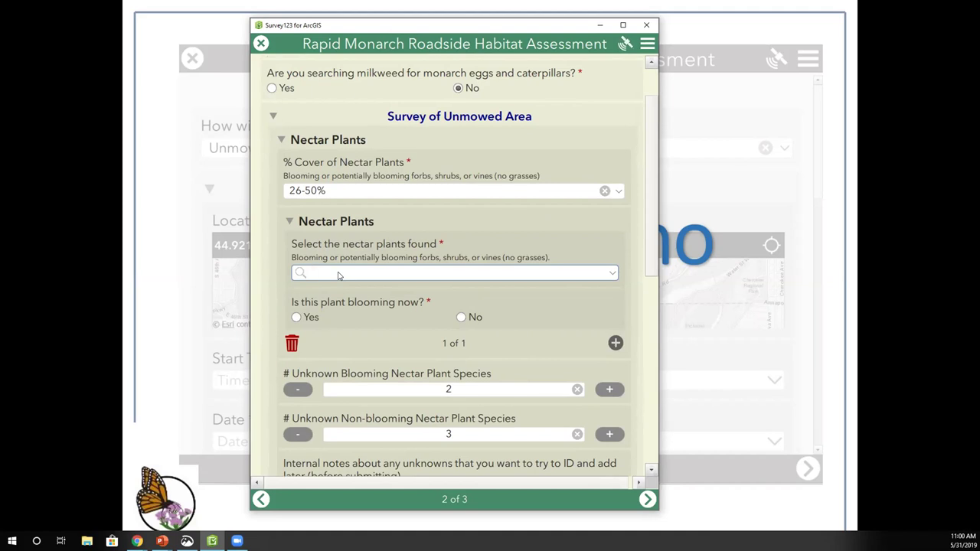
Record blackeyed Susan as a blooming nectar plant.
{"action": "type", "text": "sus"}
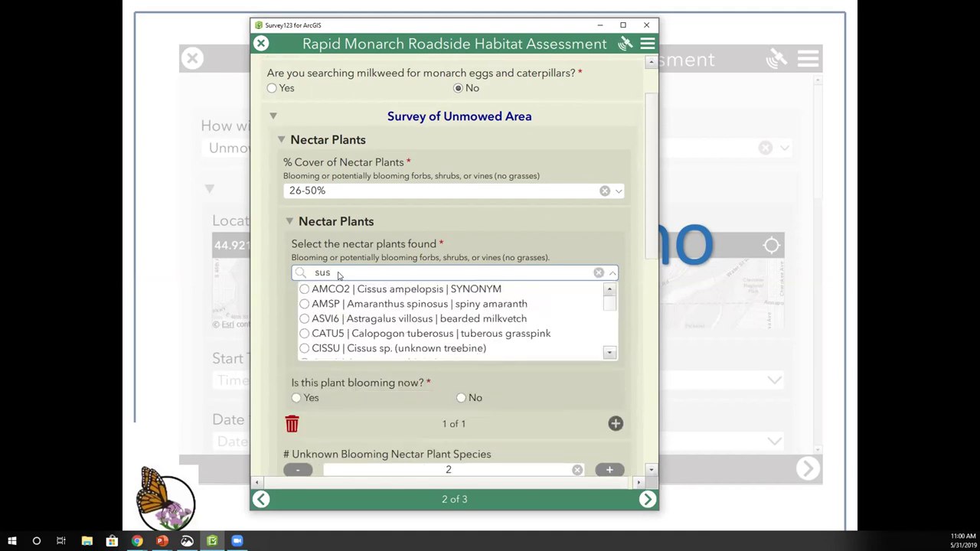
{"action": "type", "text": "an"}
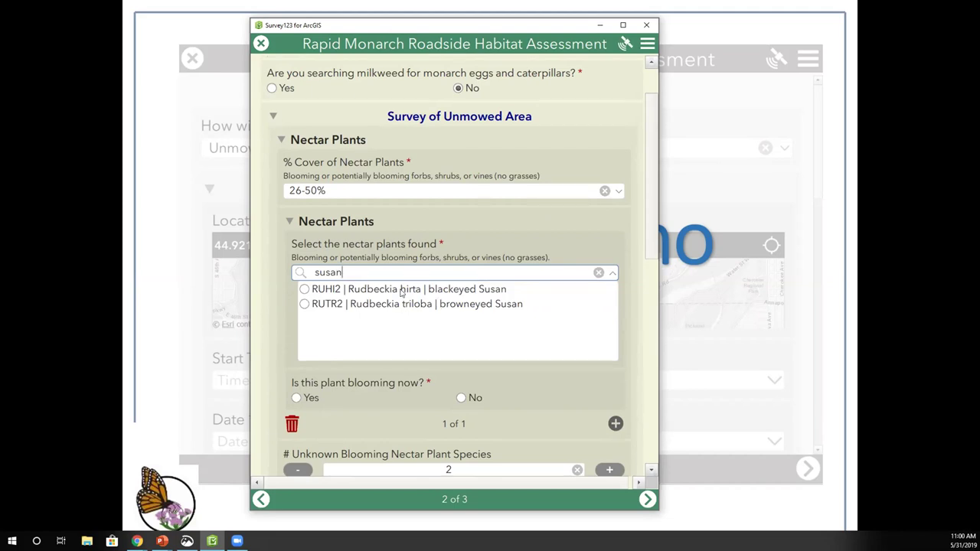
{"action": "left_click", "coordinate": [401, 291]}
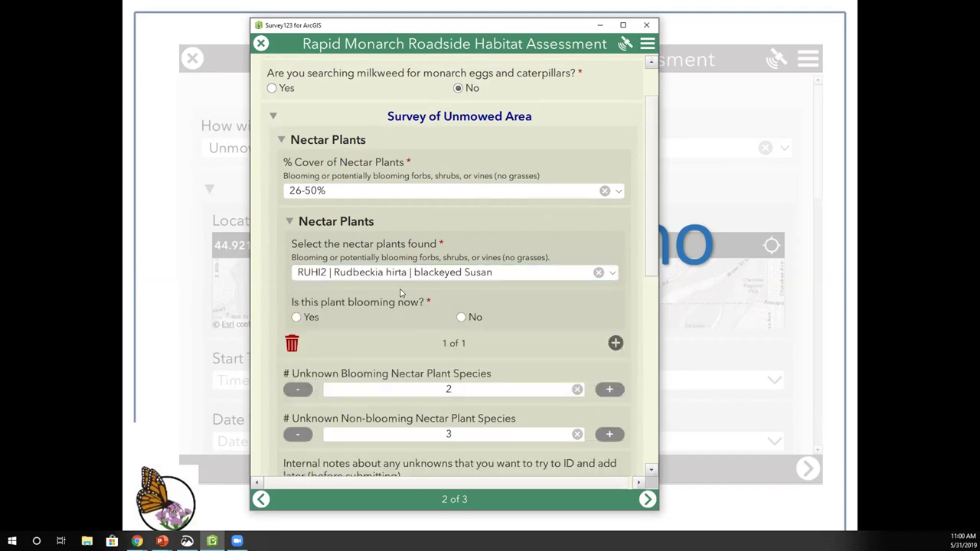
{"action": "left_click", "coordinate": [299, 318]}
Add a second nectar plant record for early goldenrod, marked as blooming.
{"action": "left_click", "coordinate": [616, 343]}
{"action": "left_click", "coordinate": [392, 278]}
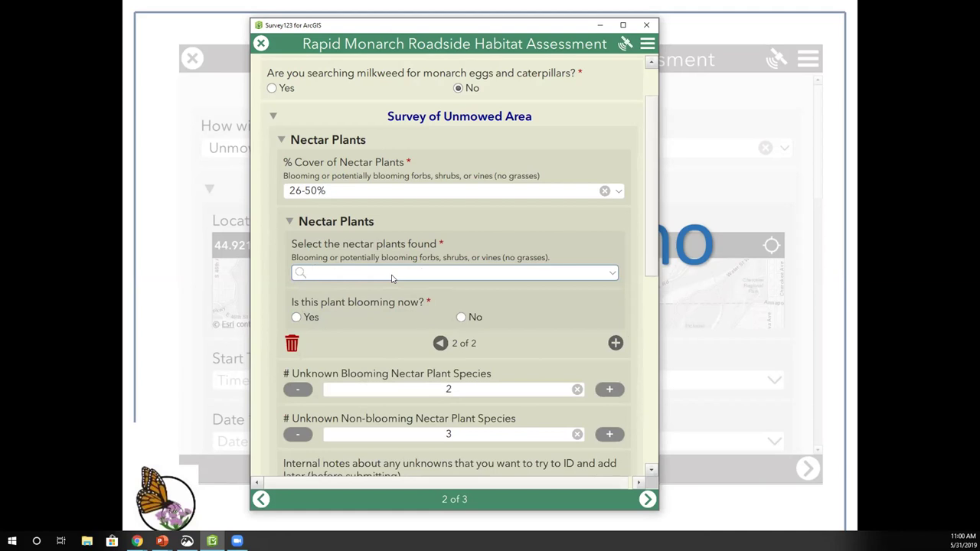
{"action": "type", "text": "so"}
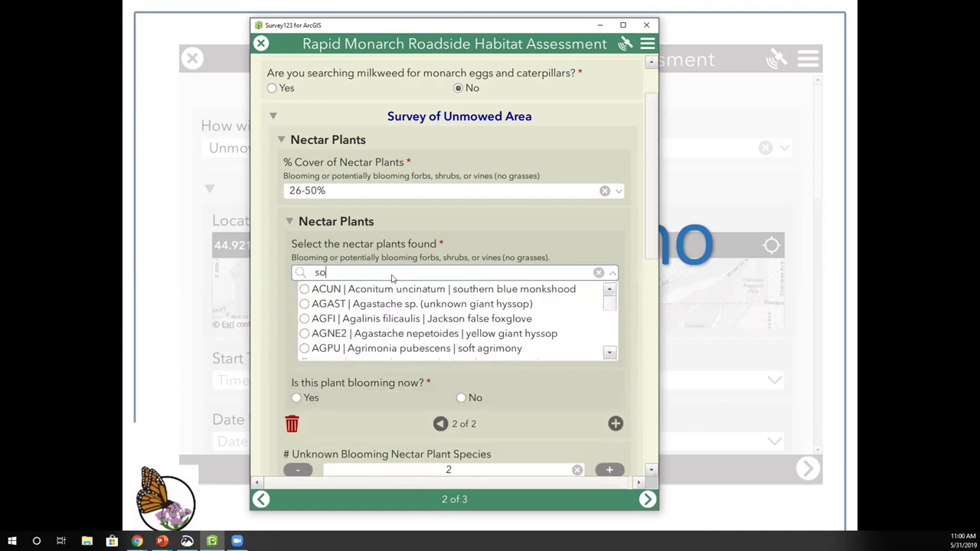
{"action": "type", "text": "lidago"}
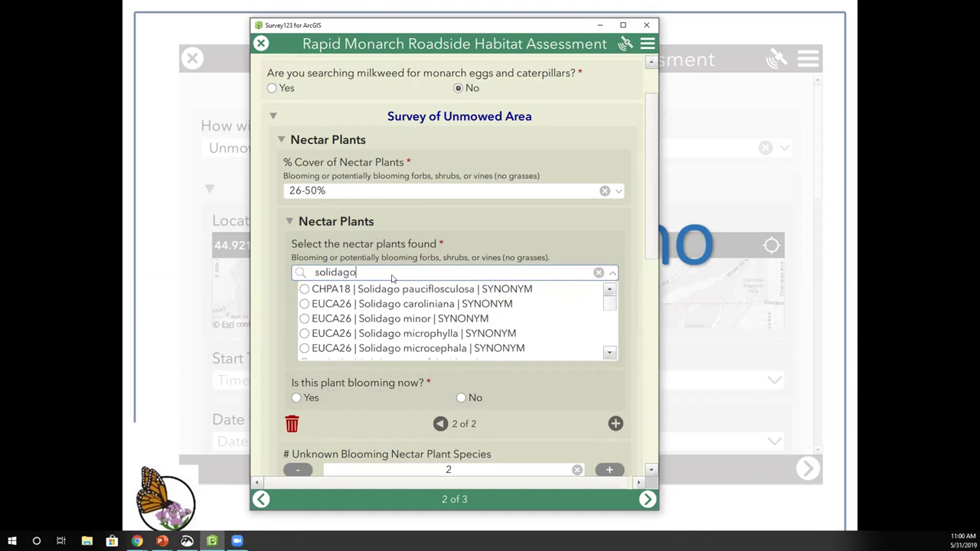
{"action": "scroll", "coordinate": [398, 307], "scroll_direction": "down", "scroll_amount": 2}
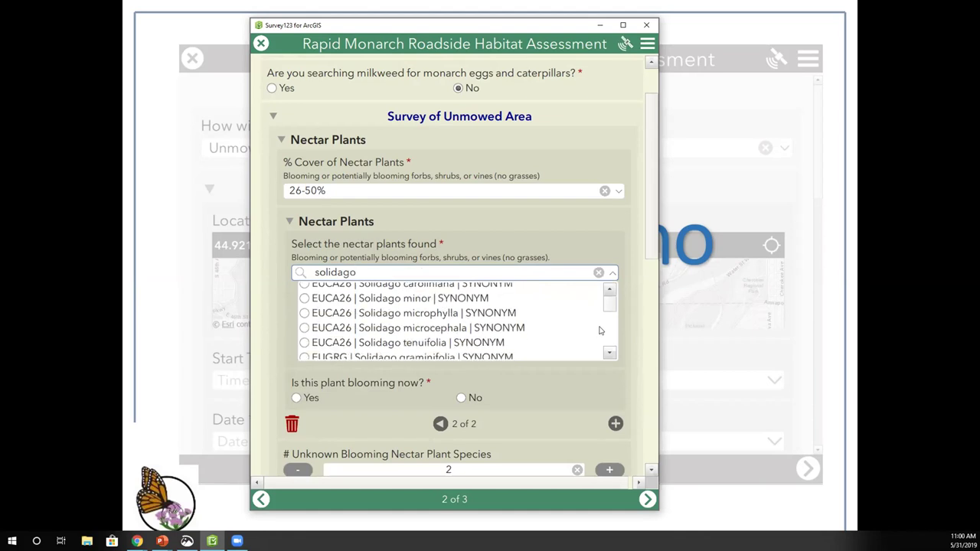
{"action": "scroll", "coordinate": [457, 325], "scroll_direction": "down", "scroll_amount": 1}
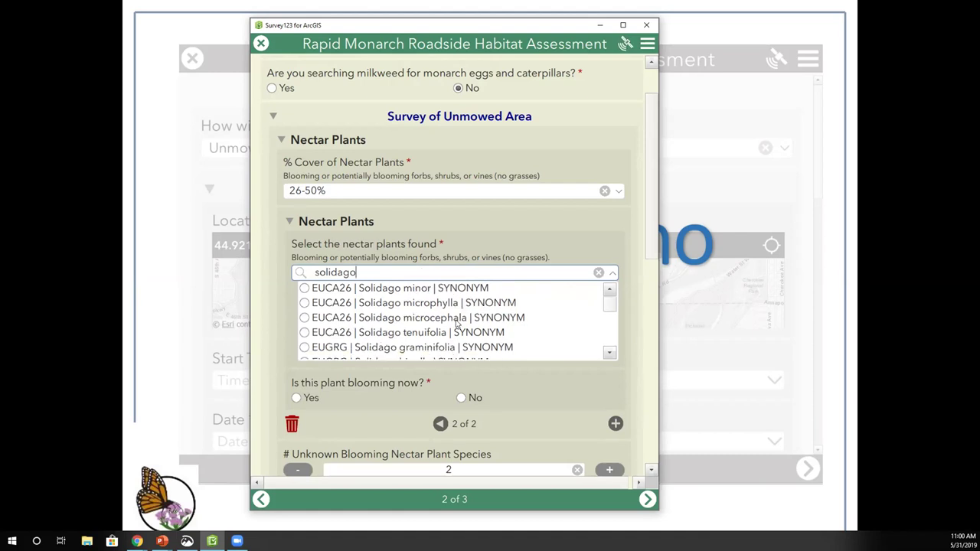
{"action": "scroll", "coordinate": [457, 325], "scroll_direction": "down", "scroll_amount": 1}
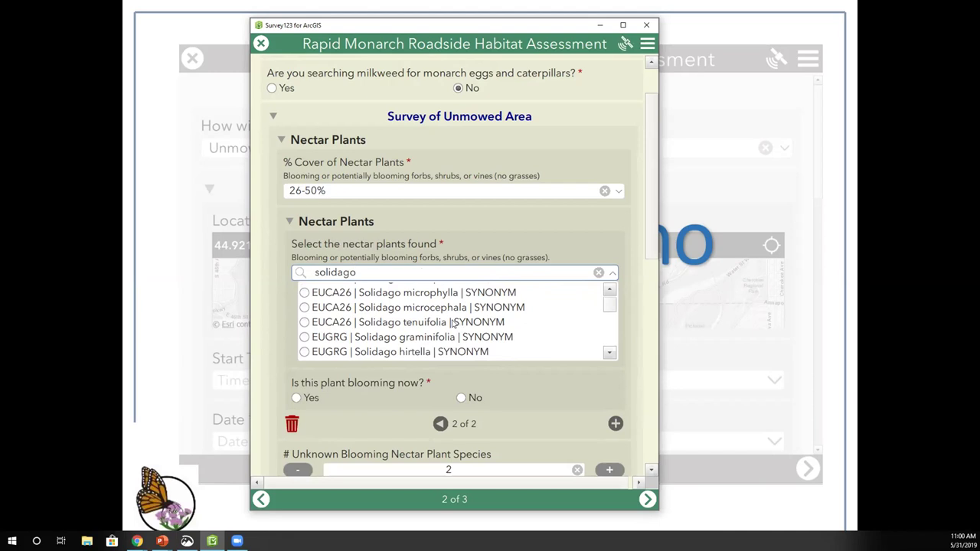
{"action": "scroll", "coordinate": [446, 323], "scroll_direction": "down", "scroll_amount": 1}
{"action": "scroll", "coordinate": [446, 323], "scroll_direction": "up", "scroll_amount": 1}
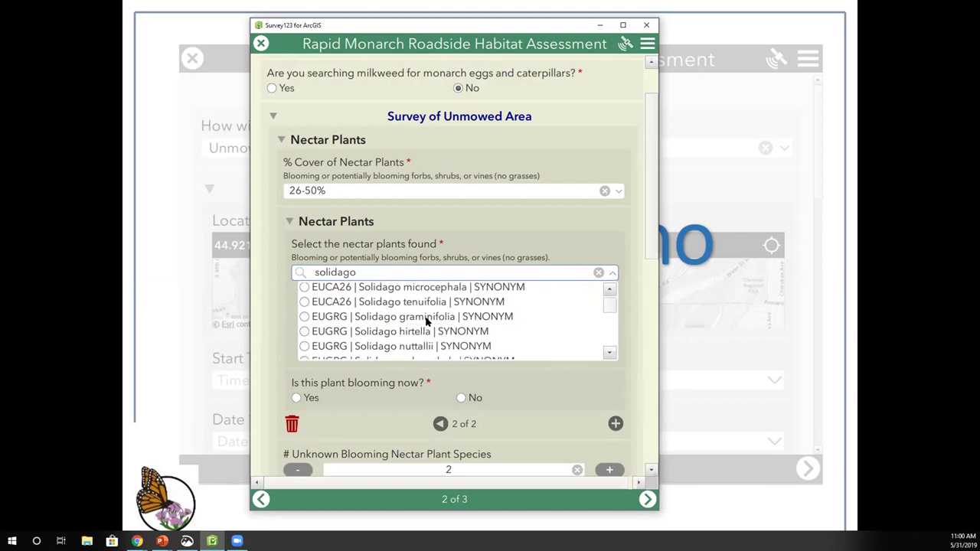
{"action": "scroll", "coordinate": [355, 310], "scroll_direction": "up", "scroll_amount": 1}
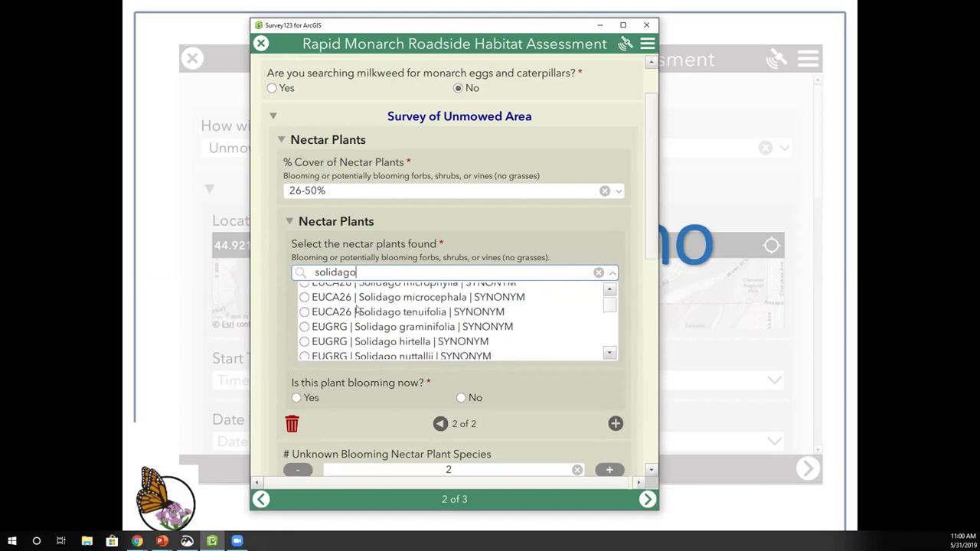
{"action": "scroll", "coordinate": [355, 310], "scroll_direction": "up", "scroll_amount": 1}
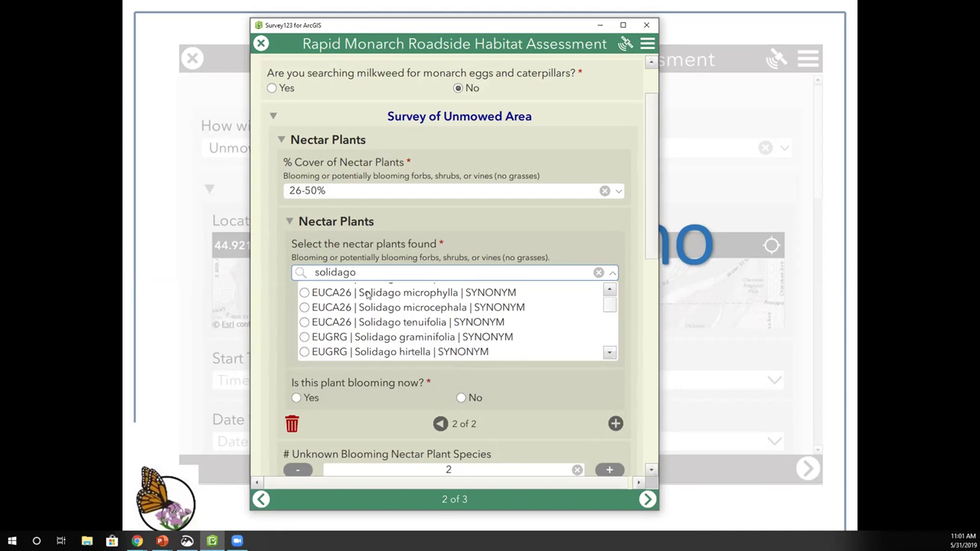
{"action": "type", "text": "ju"}
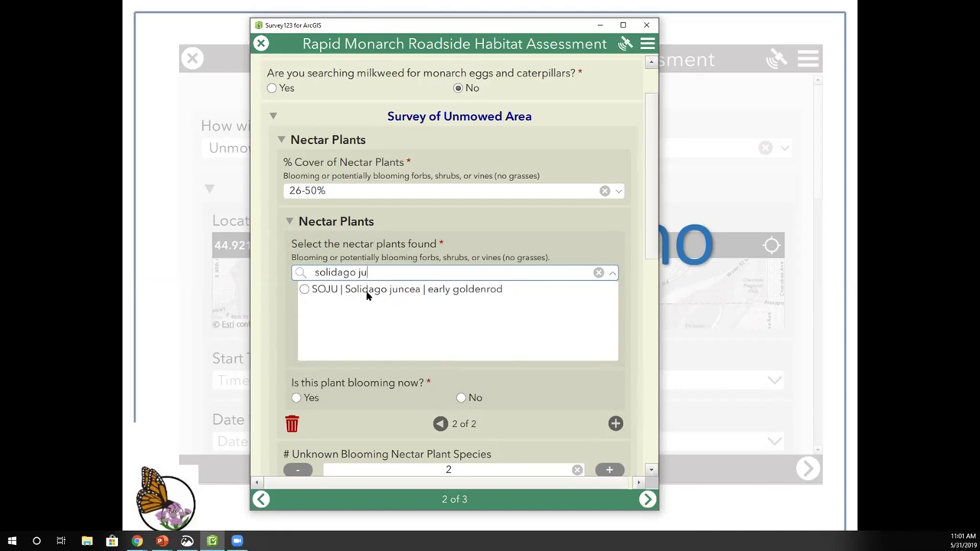
{"action": "left_click", "coordinate": [367, 294]}
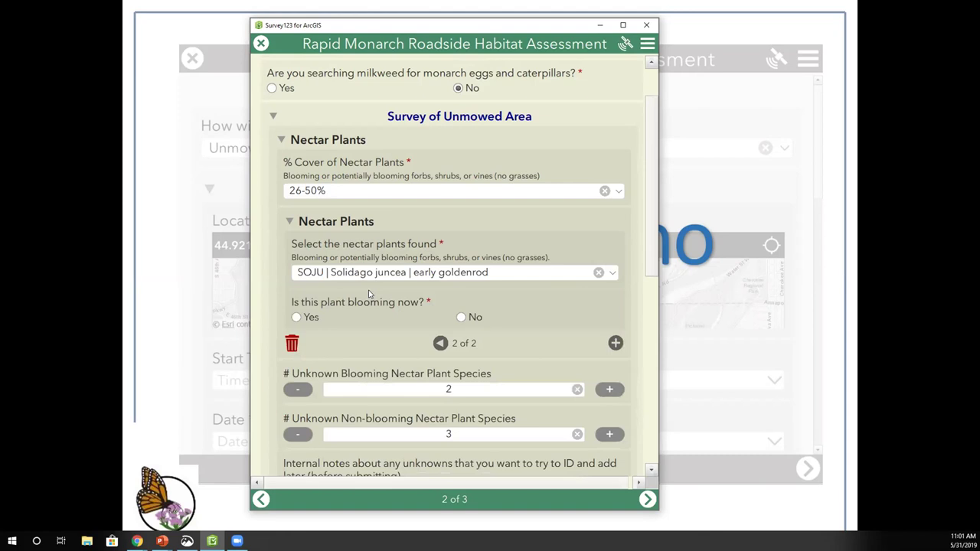
{"action": "left_click", "coordinate": [310, 317]}
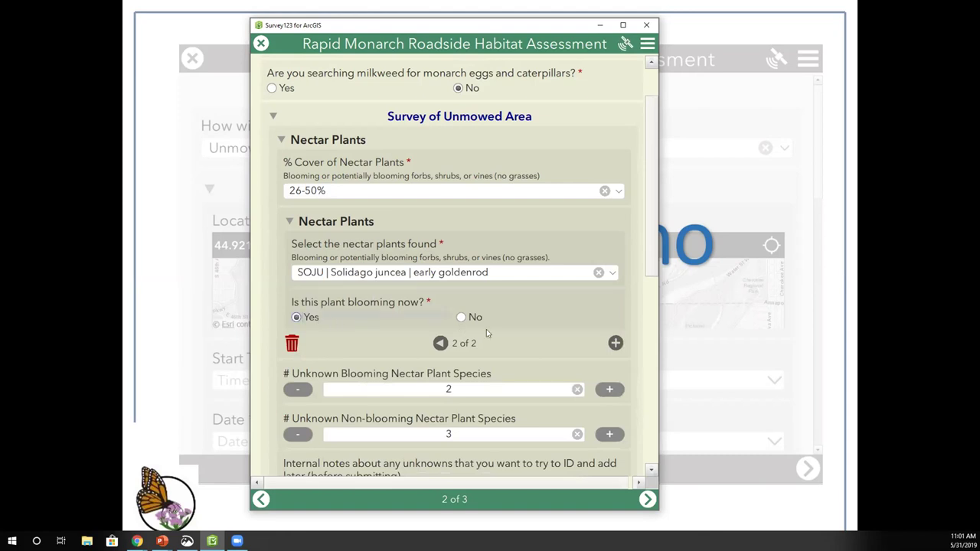
Add a third nectar plant record for unknown starbur, marked as not blooming.
{"action": "left_click", "coordinate": [616, 342]}
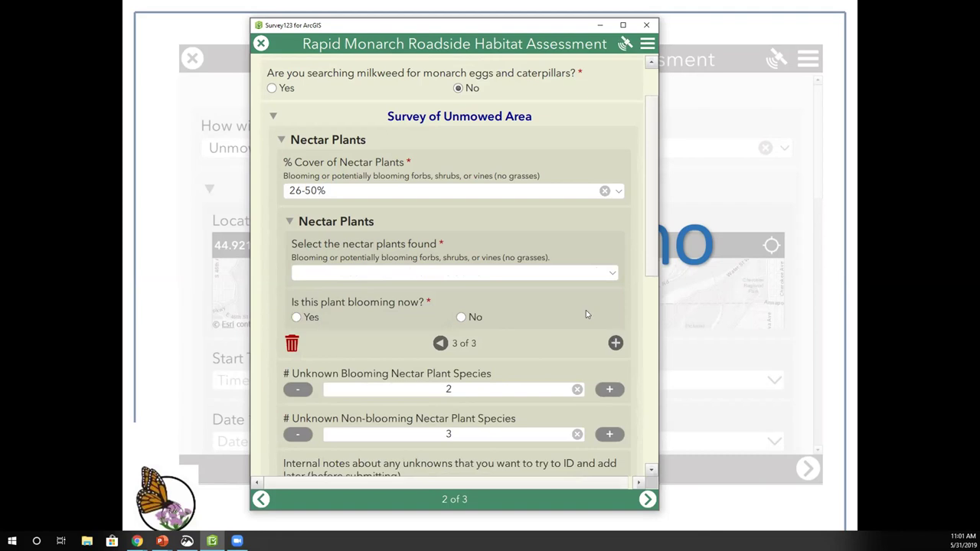
{"action": "left_click", "coordinate": [470, 275]}
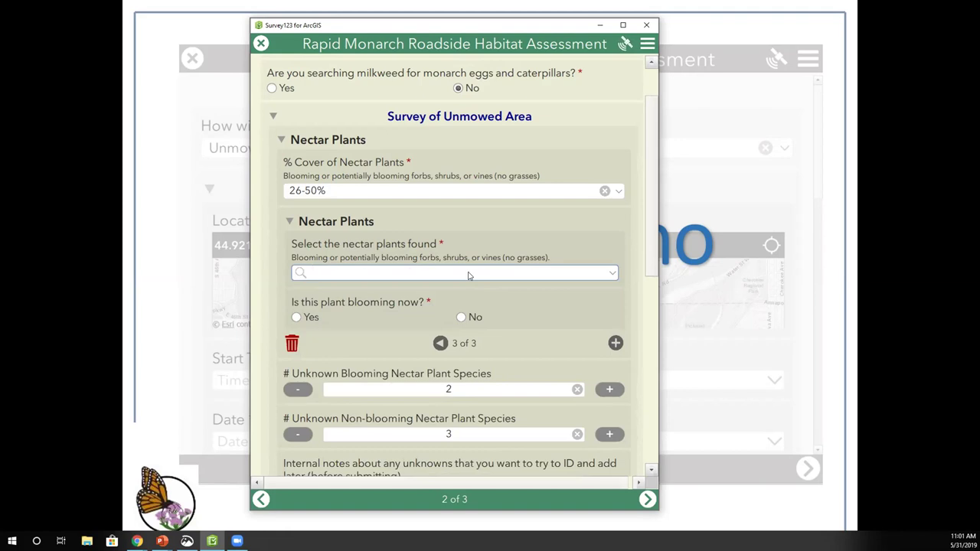
{"action": "type", "text": "solid"}
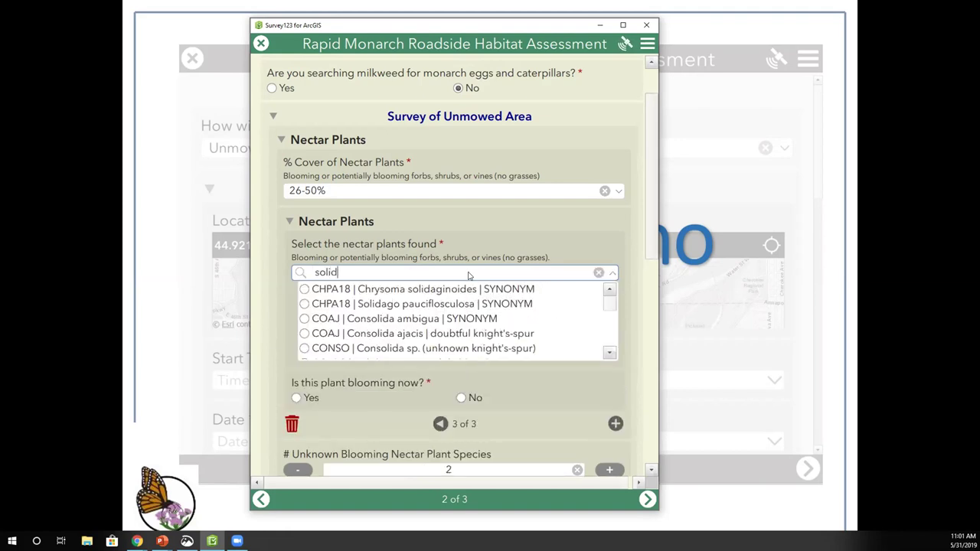
{"action": "type", "text": "ago"}
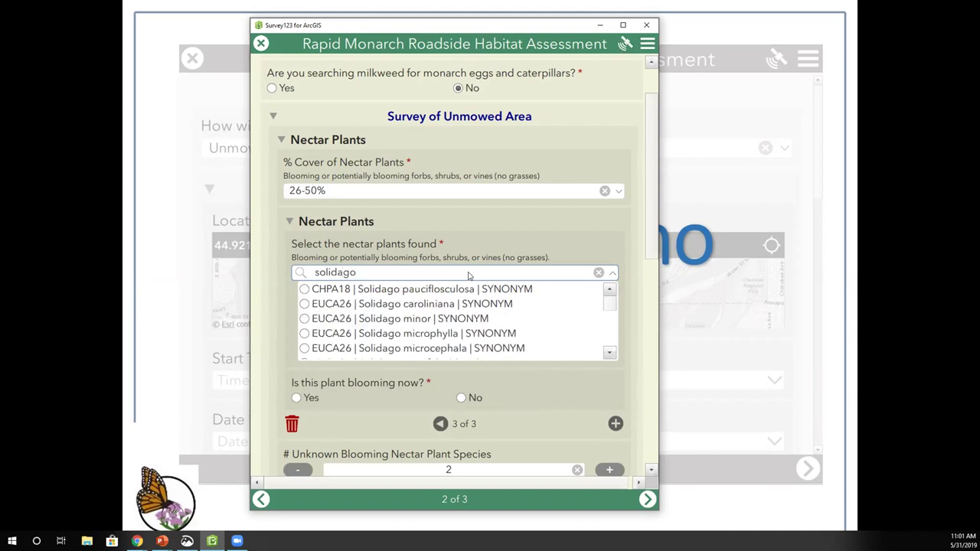
{"action": "type", "text": " s"}
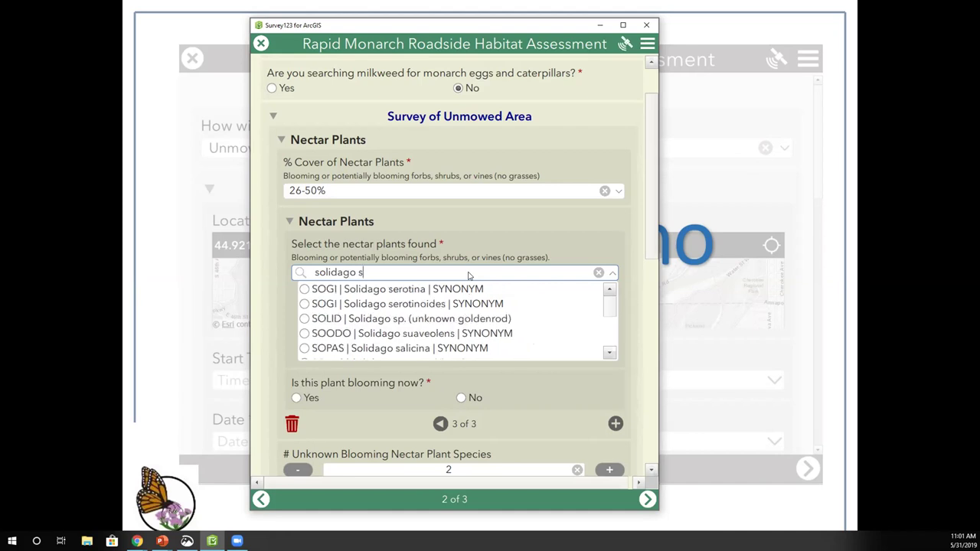
{"action": "type", "text": "p"}
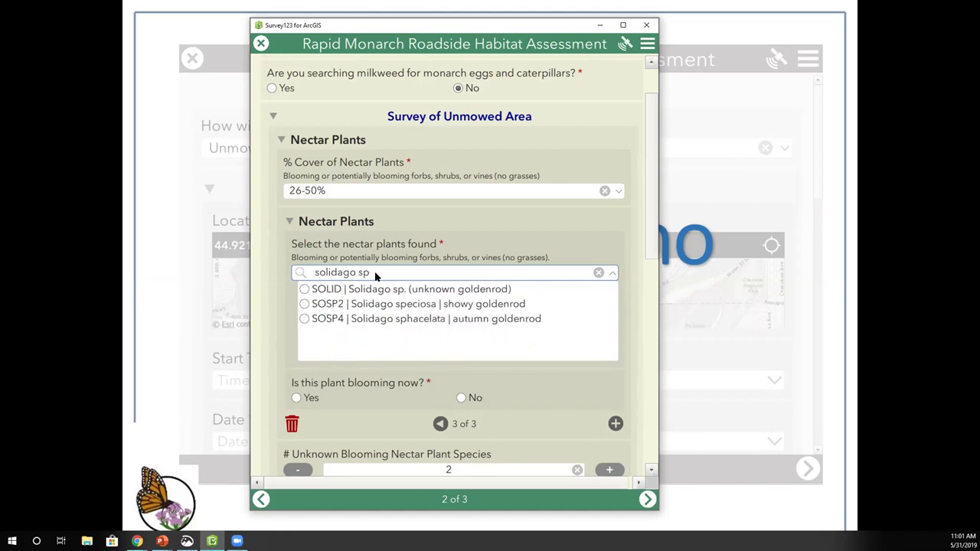
{"action": "left_click", "coordinate": [389, 292]}
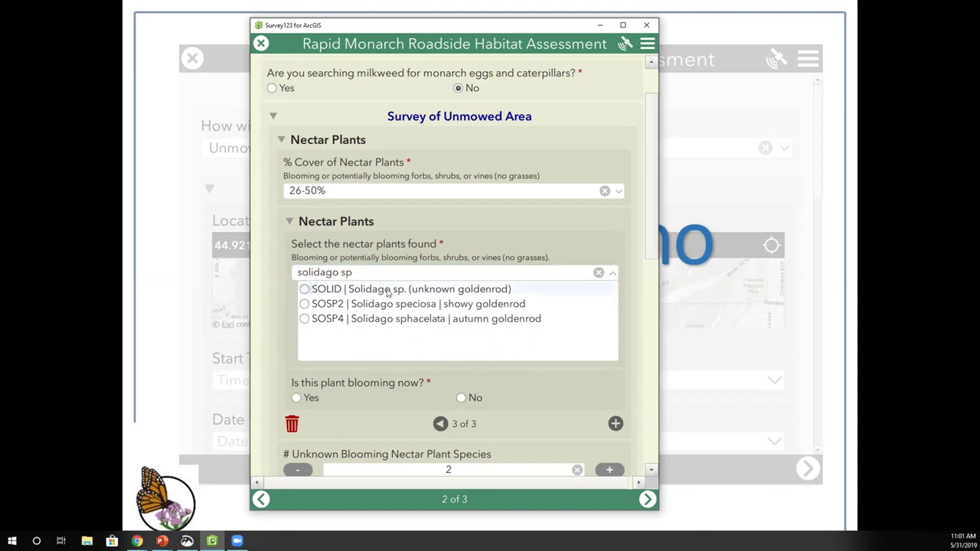
{"action": "left_click", "coordinate": [598, 273]}
{"action": "left_click", "coordinate": [520, 276]}
{"action": "type", "text": "unknown"}
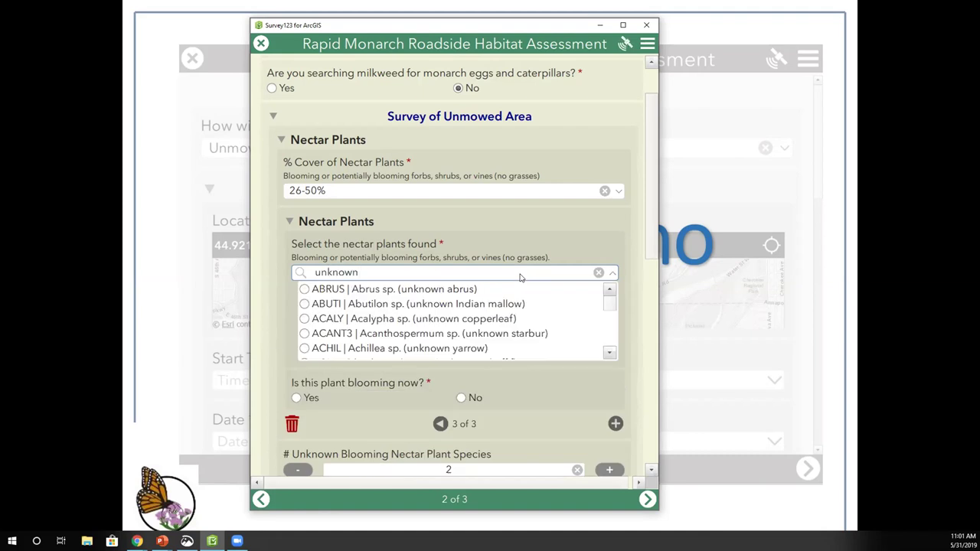
{"action": "scroll", "coordinate": [519, 290], "scroll_direction": "down", "scroll_amount": 1}
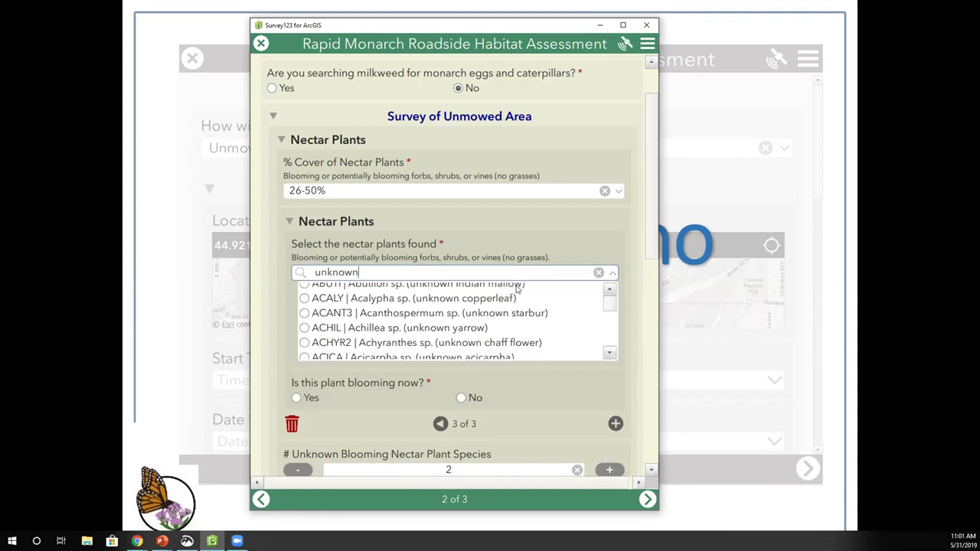
{"action": "scroll", "coordinate": [459, 306], "scroll_direction": "up", "scroll_amount": 2}
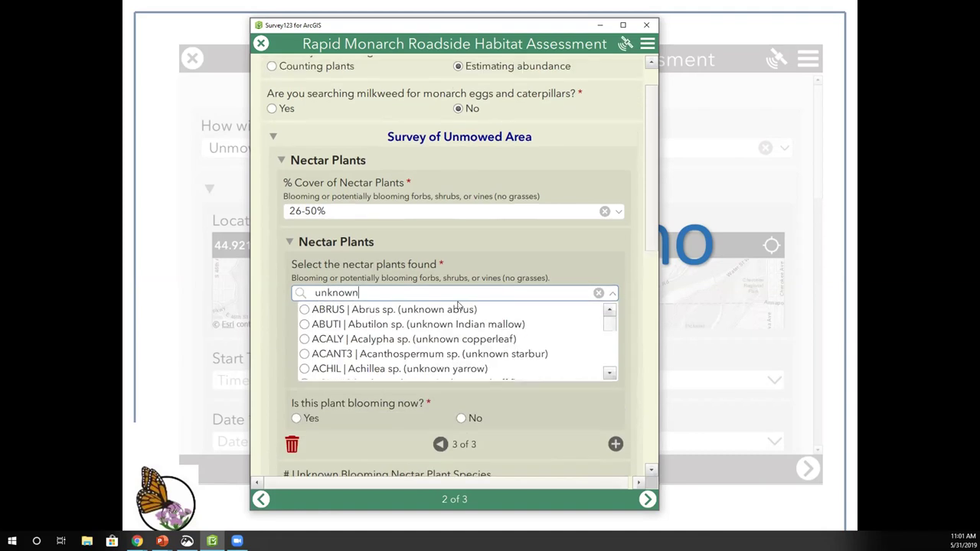
{"action": "left_click", "coordinate": [383, 354]}
{"action": "left_click", "coordinate": [303, 337]}
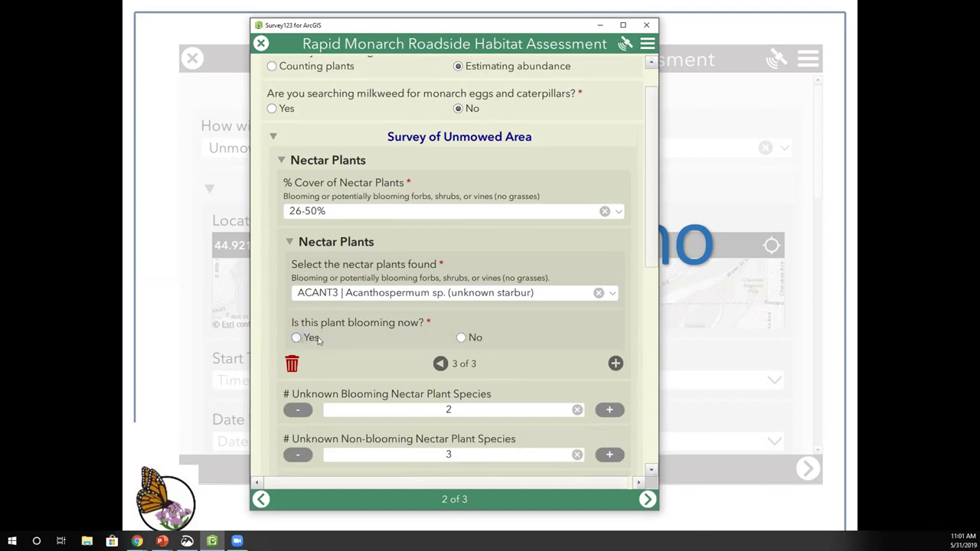
{"action": "left_click", "coordinate": [469, 338]}
Add a fourth record for white wild indigo (BAAL) as blooming and collapse the records.
{"action": "left_click", "coordinate": [616, 363]}
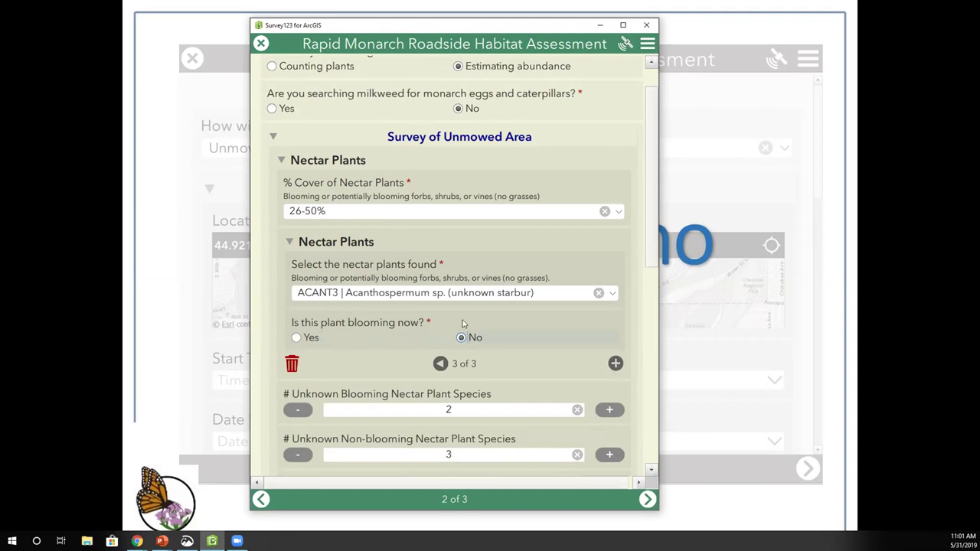
{"action": "left_click", "coordinate": [377, 296]}
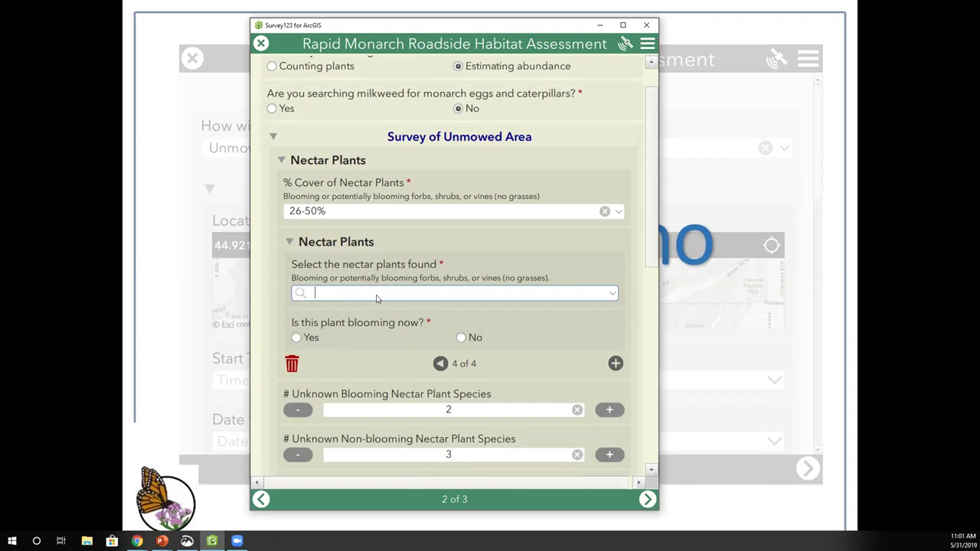
{"action": "type", "text": "baa"}
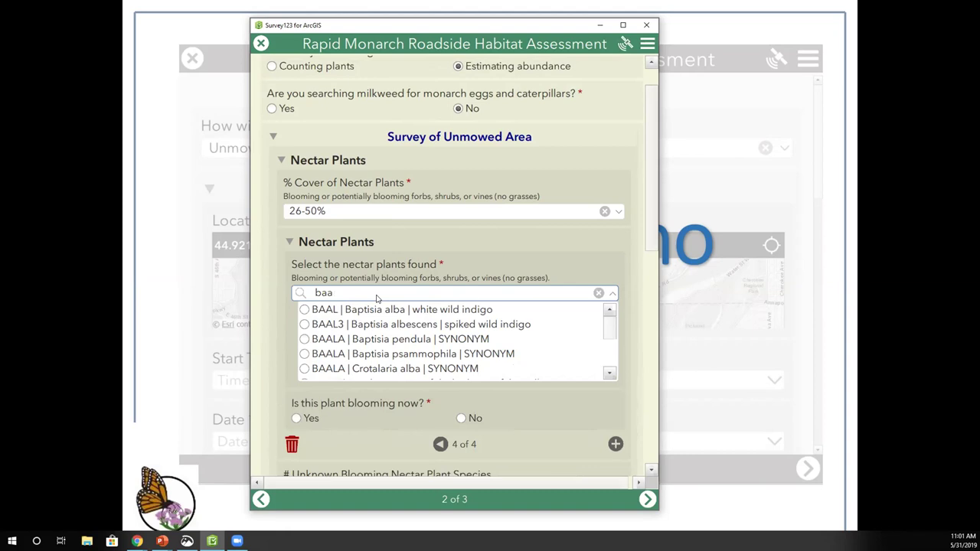
{"action": "type", "text": "l"}
{"action": "left_click", "coordinate": [388, 311]}
{"action": "left_click", "coordinate": [297, 338]}
{"action": "scroll", "coordinate": [534, 376], "scroll_direction": "down", "scroll_amount": 1}
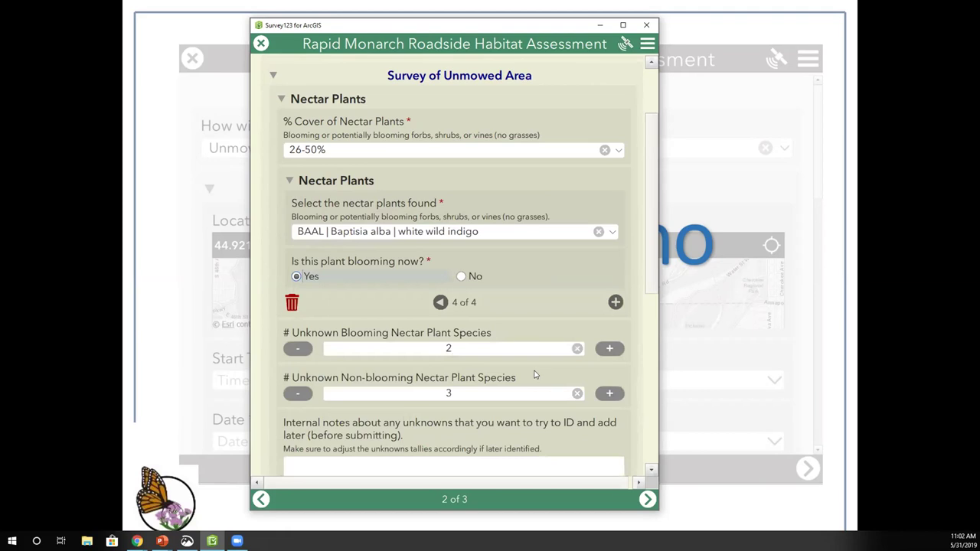
{"action": "left_click", "coordinate": [292, 182]}
Enter the internal unknowns note 'dfdfdfddfd' and collapse the Nectar Plants section.
{"action": "scroll", "coordinate": [334, 247], "scroll_direction": "down", "scroll_amount": 1}
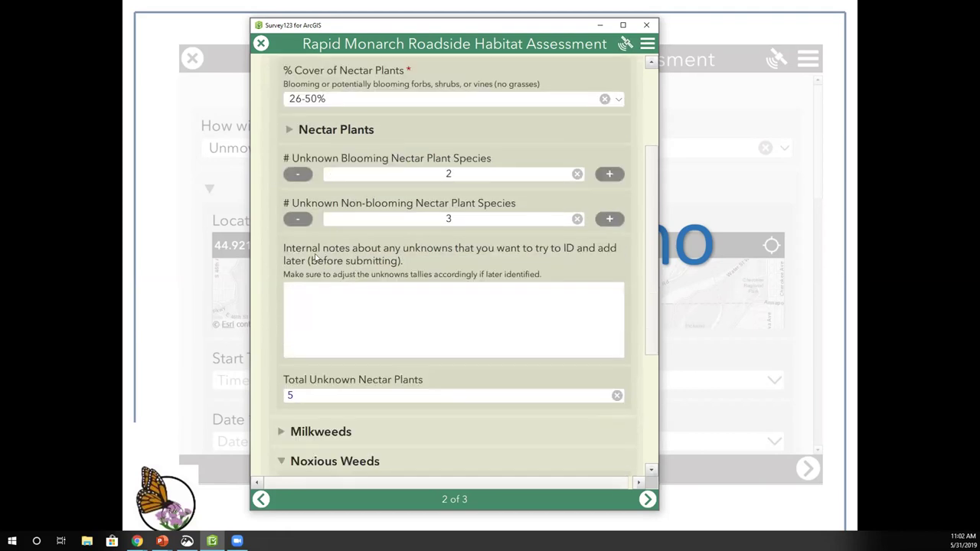
{"action": "left_click", "coordinate": [333, 292]}
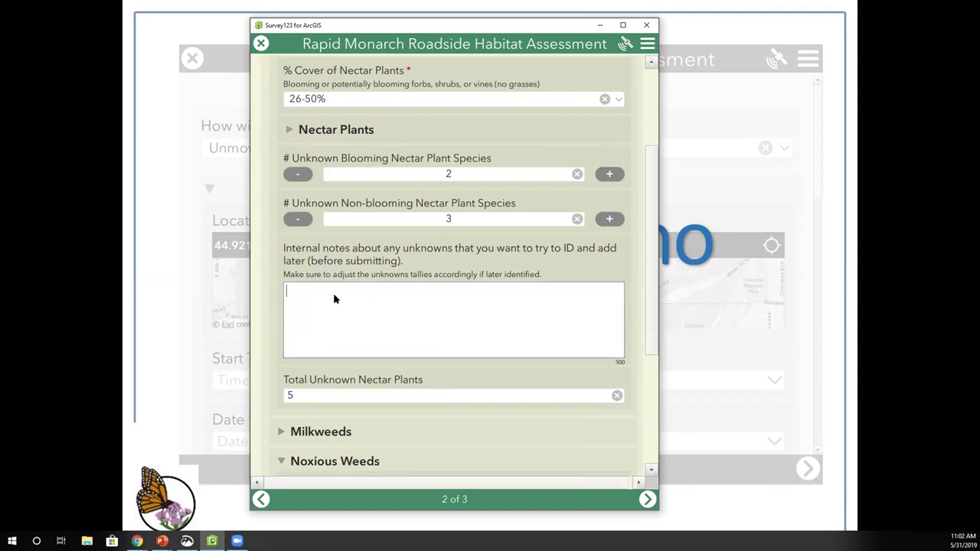
{"action": "type", "text": "dfdfdfddfd"}
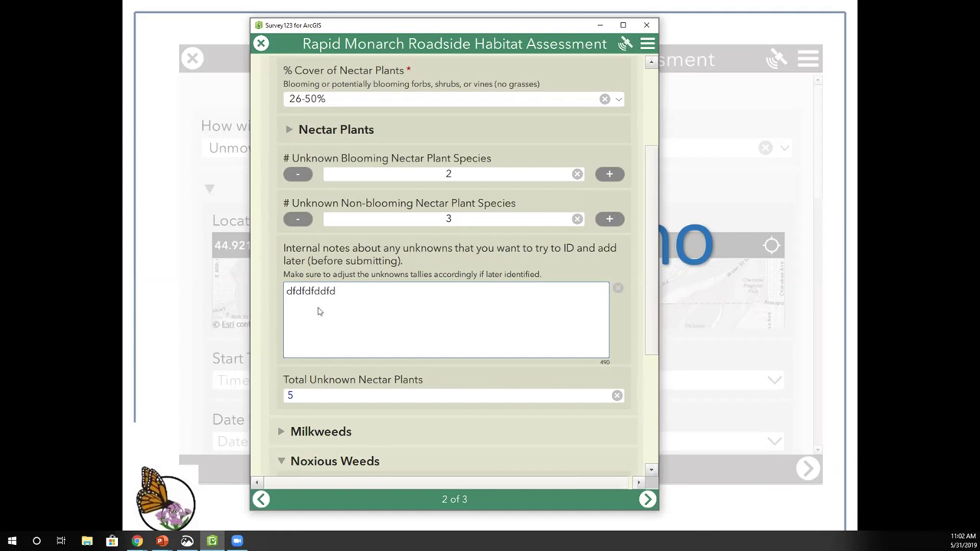
{"action": "left_click", "coordinate": [290, 129]}
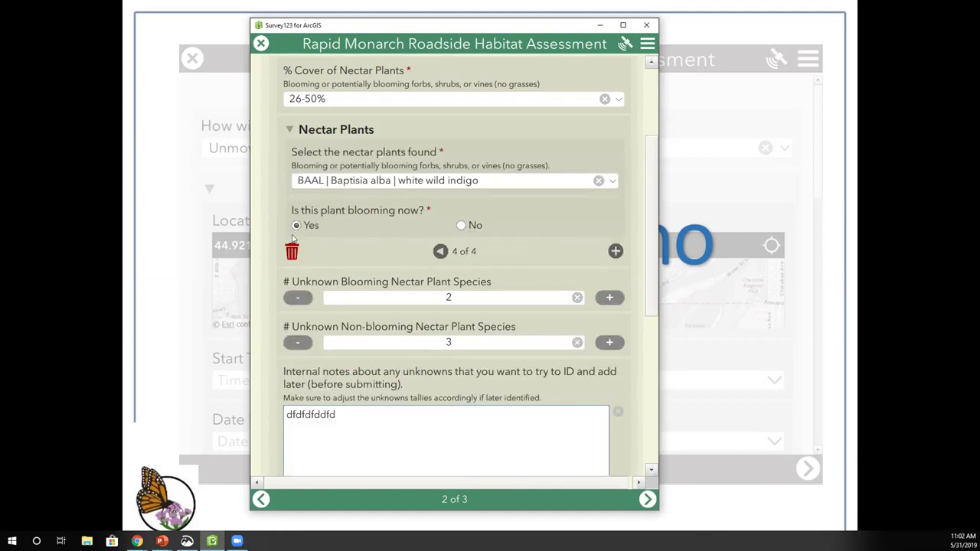
{"action": "scroll", "coordinate": [291, 191], "scroll_direction": "up", "scroll_amount": 1}
{"action": "left_click", "coordinate": [283, 109]}
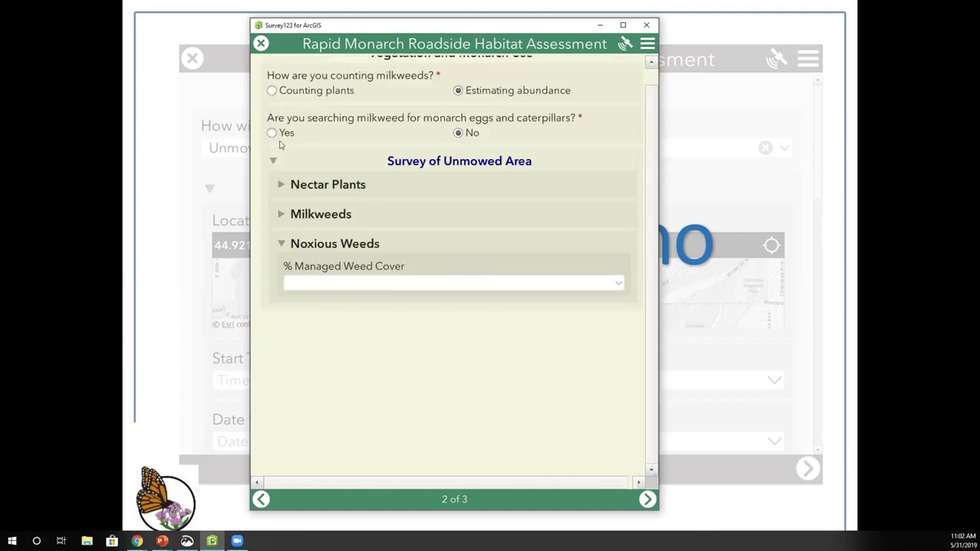
Set managed weed cover to <5%, record waterthyme (HYVE3), and collapse Noxious Weeds.
{"action": "left_click", "coordinate": [304, 282]}
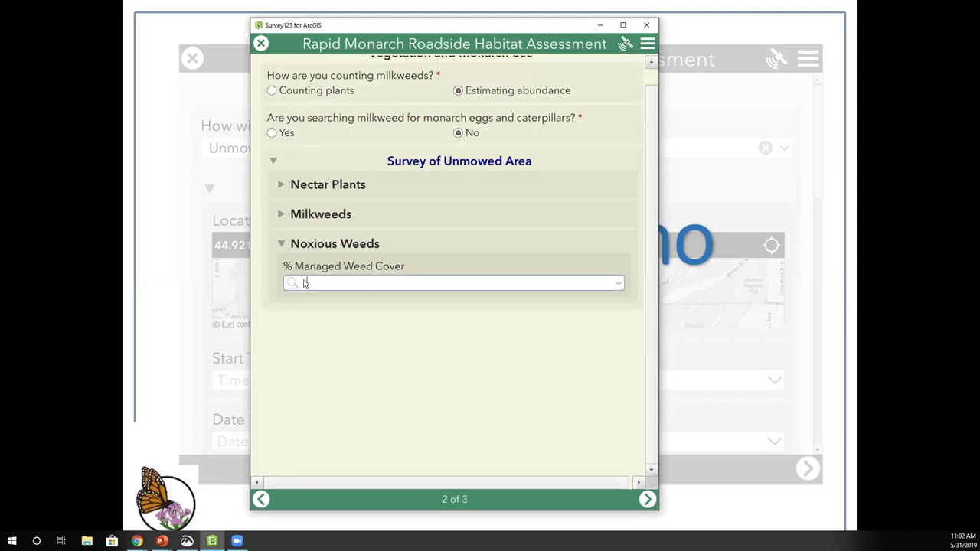
{"action": "left_click", "coordinate": [618, 284]}
{"action": "left_click", "coordinate": [314, 314]}
{"action": "left_click", "coordinate": [357, 365]}
{"action": "type", "text": "d"}
{"action": "left_click", "coordinate": [372, 381]}
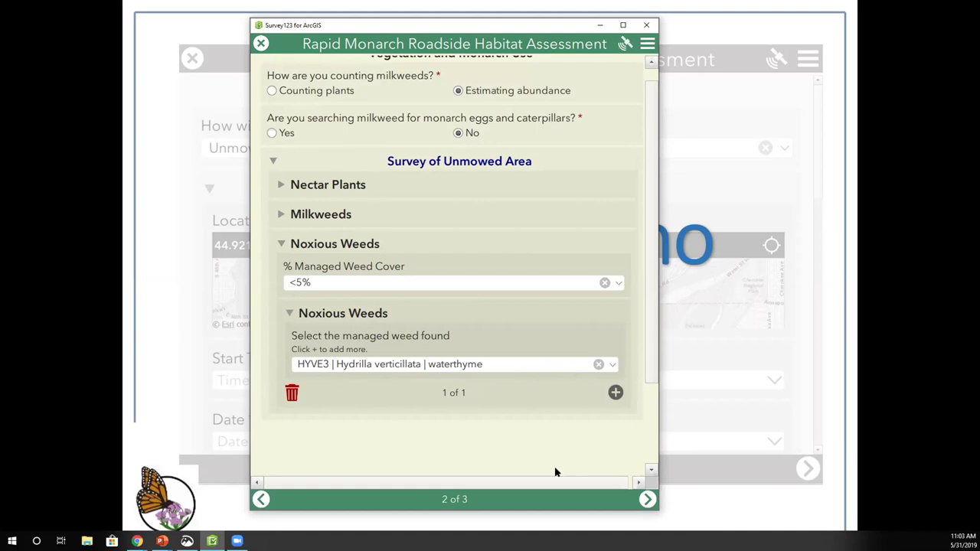
{"action": "left_click", "coordinate": [290, 313]}
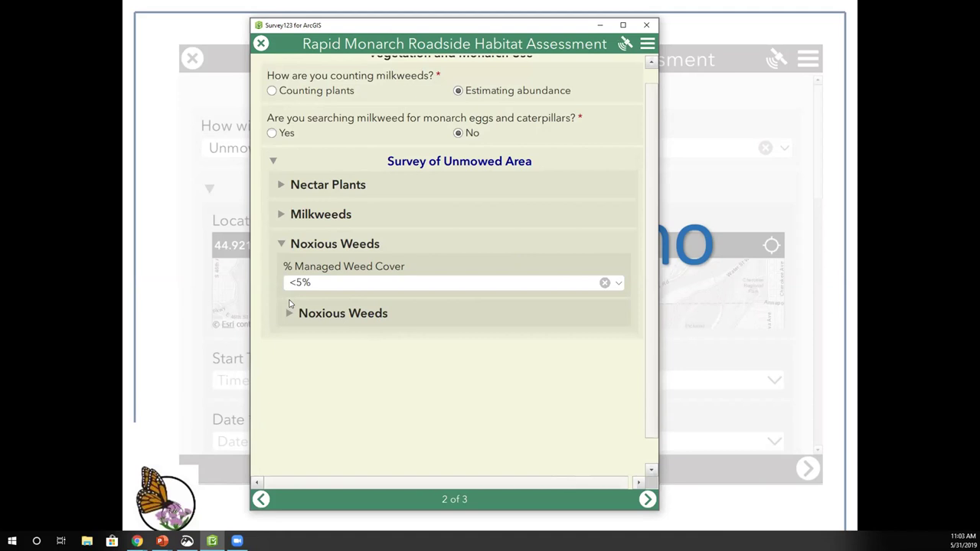
{"action": "left_click", "coordinate": [280, 244]}
On the final notes page, enter 2 monarch butterflies observed.
{"action": "left_click", "coordinate": [647, 500]}
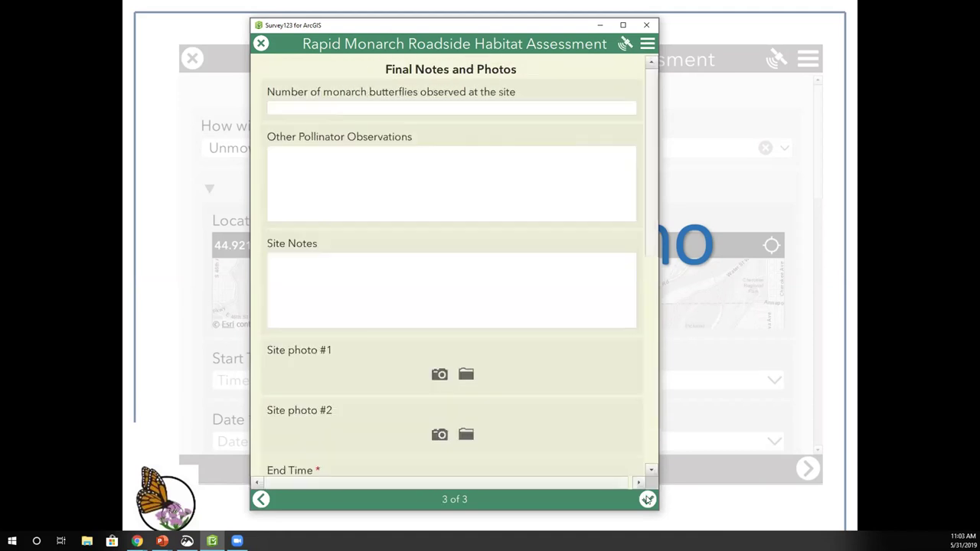
{"action": "left_click", "coordinate": [309, 108]}
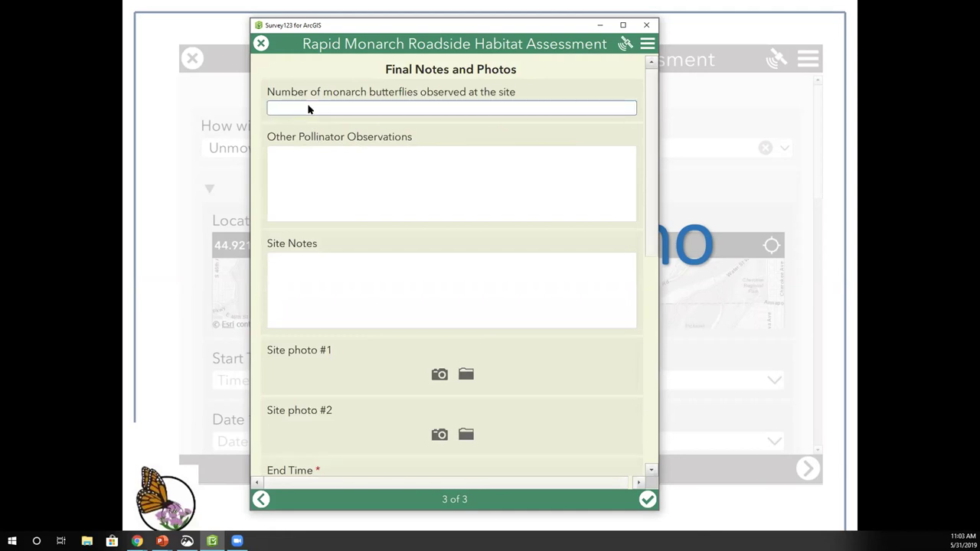
{"action": "type", "text": "2"}
{"action": "left_click", "coordinate": [311, 114]}
Add the pollinator observation 'ererer' and move to the Site Notes field.
{"action": "left_click", "coordinate": [345, 164]}
{"action": "type", "text": "ererer"}
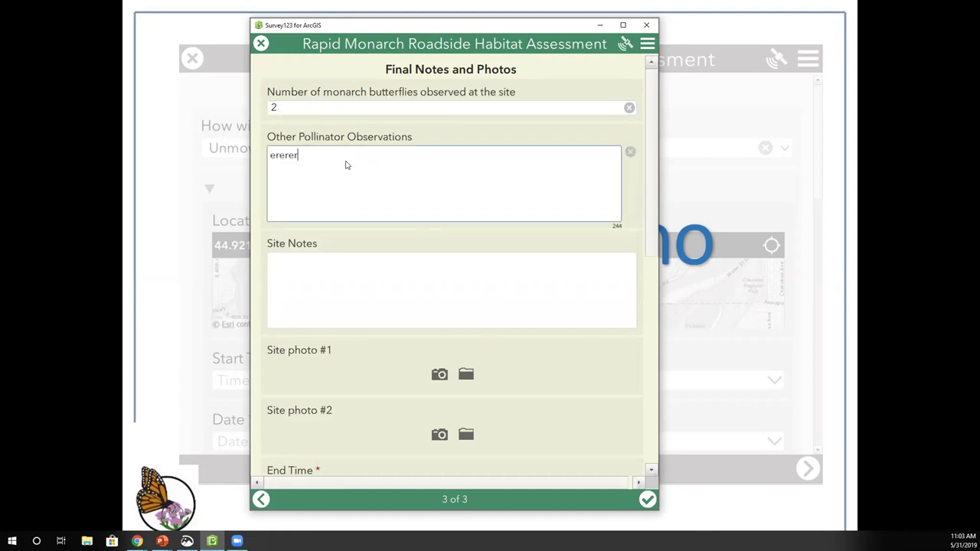
{"action": "scroll", "coordinate": [355, 245], "scroll_direction": "down", "scroll_amount": 1}
{"action": "left_click", "coordinate": [332, 271]}
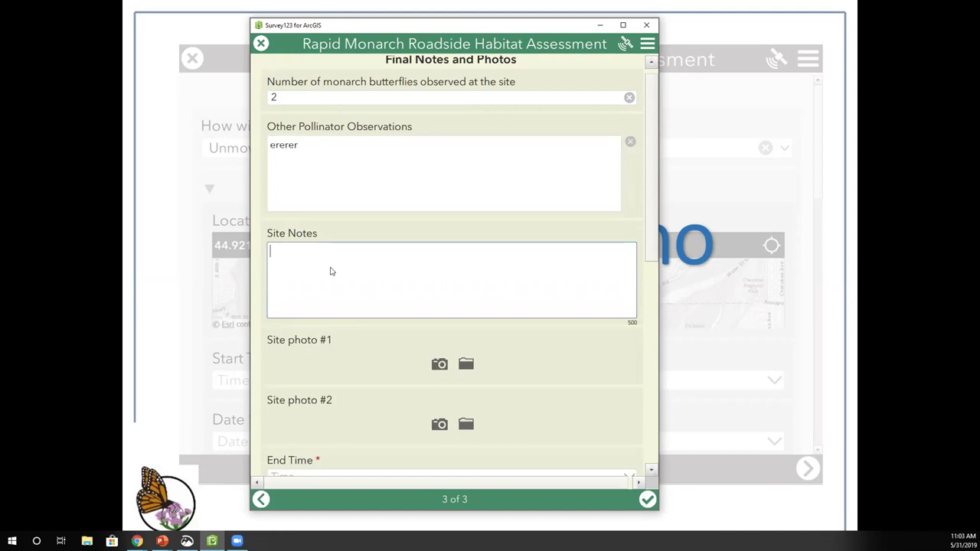
{"action": "scroll", "coordinate": [647, 158], "scroll_direction": "down", "scroll_amount": 5}
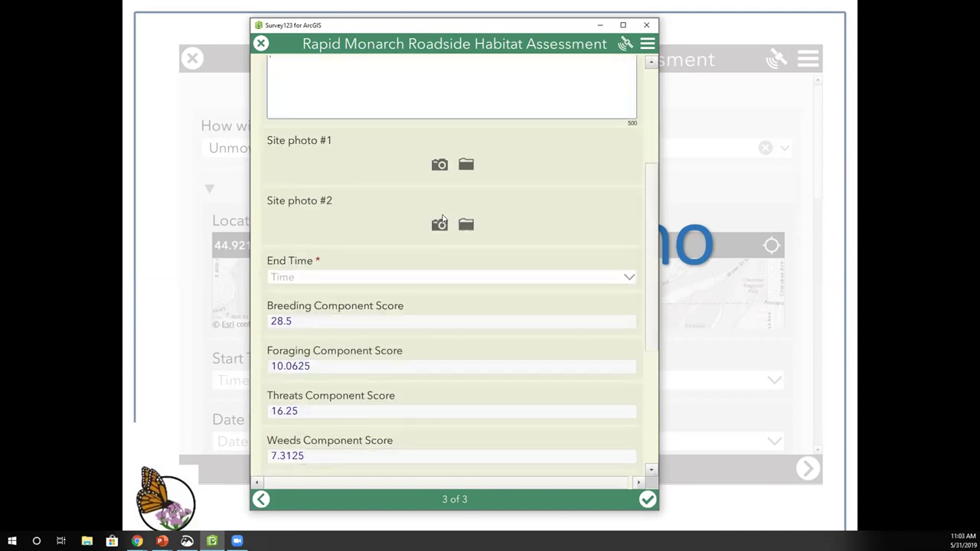
{"action": "scroll", "coordinate": [365, 257], "scroll_direction": "down", "scroll_amount": 1}
{"action": "scroll", "coordinate": [365, 257], "scroll_direction": "down", "scroll_amount": 1}
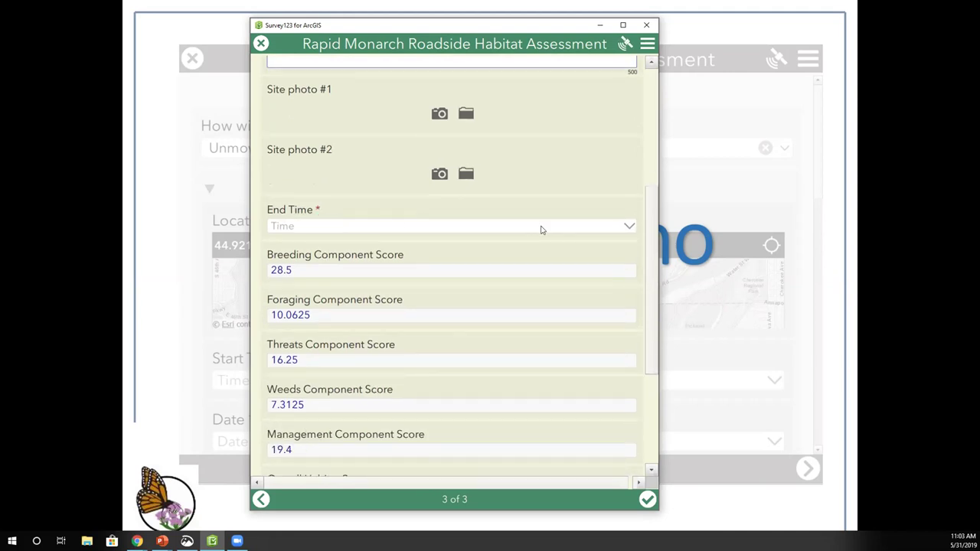
Fill in the 11:03 AM end time, review the Overall Habitat Score, and submit the form.
{"action": "left_click", "coordinate": [541, 226]}
{"action": "left_click", "coordinate": [439, 265]}
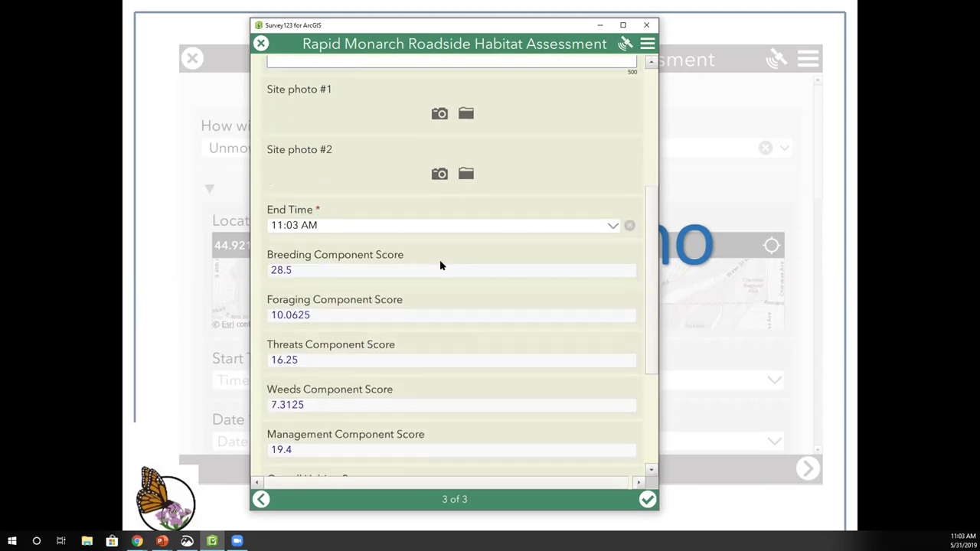
{"action": "scroll", "coordinate": [440, 265], "scroll_direction": "down", "scroll_amount": 1}
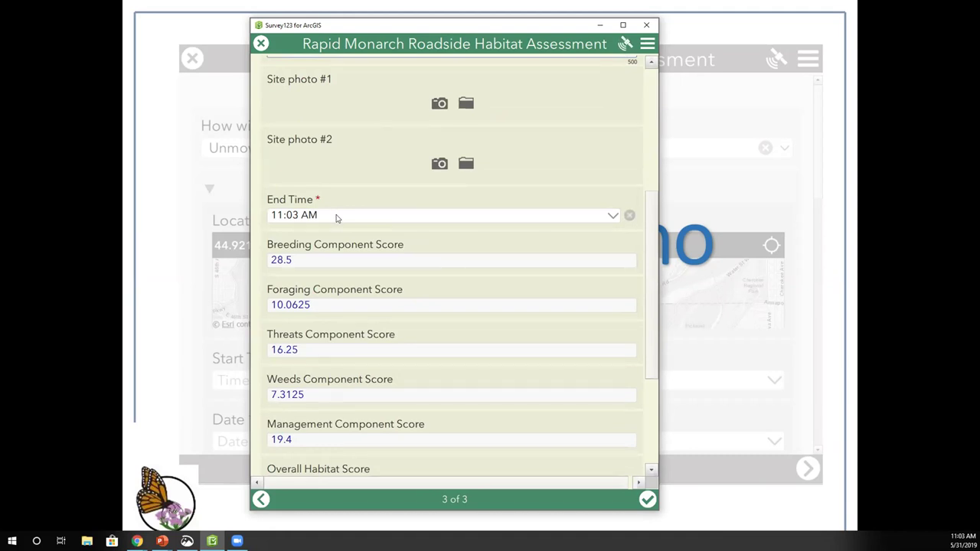
{"action": "scroll", "coordinate": [462, 198], "scroll_direction": "down", "scroll_amount": 1}
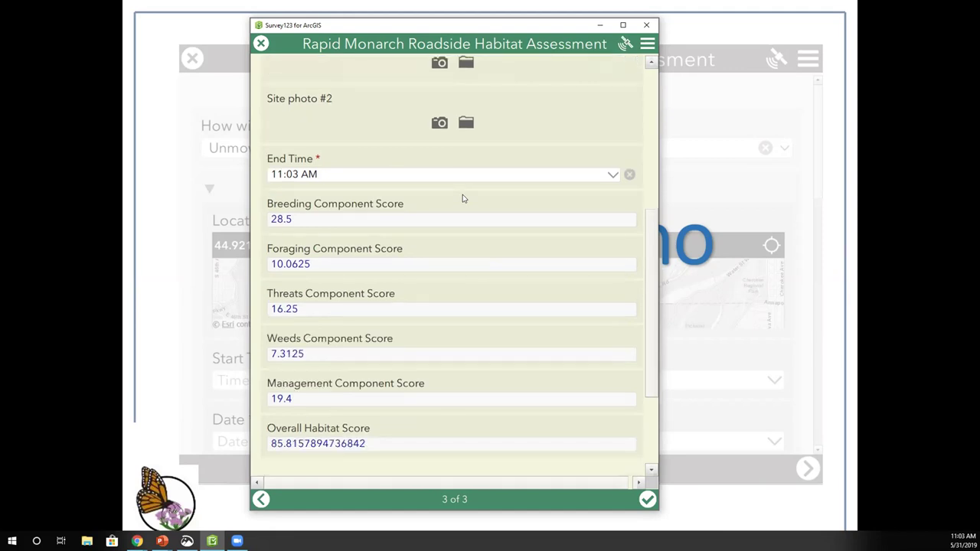
{"action": "scroll", "coordinate": [462, 198], "scroll_direction": "down", "scroll_amount": 1}
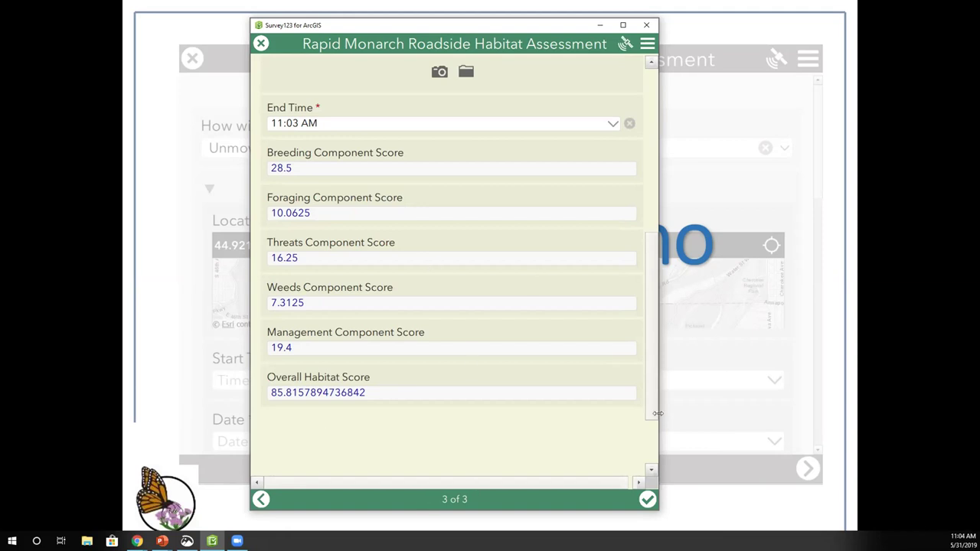
{"action": "scroll", "coordinate": [652, 380], "scroll_direction": "down", "scroll_amount": 2}
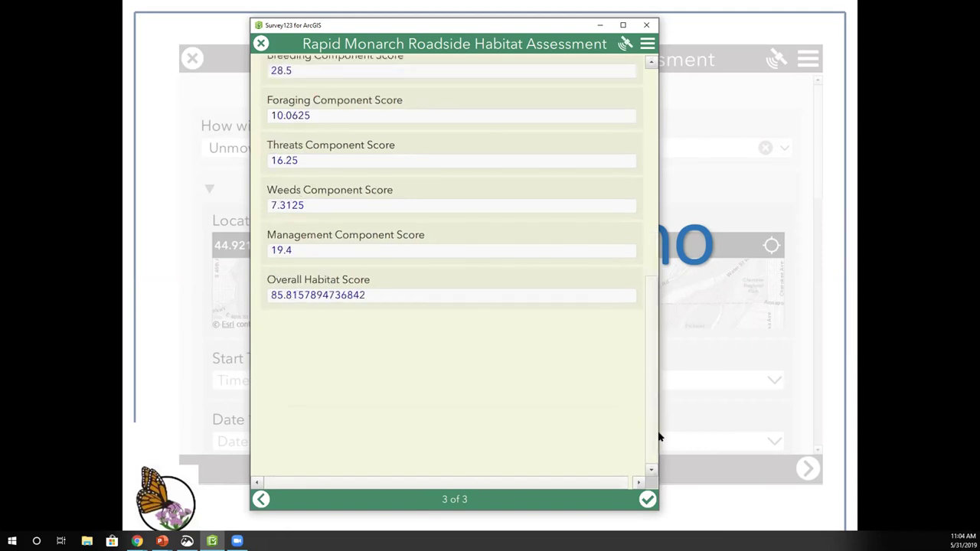
{"action": "left_click", "coordinate": [647, 500]}
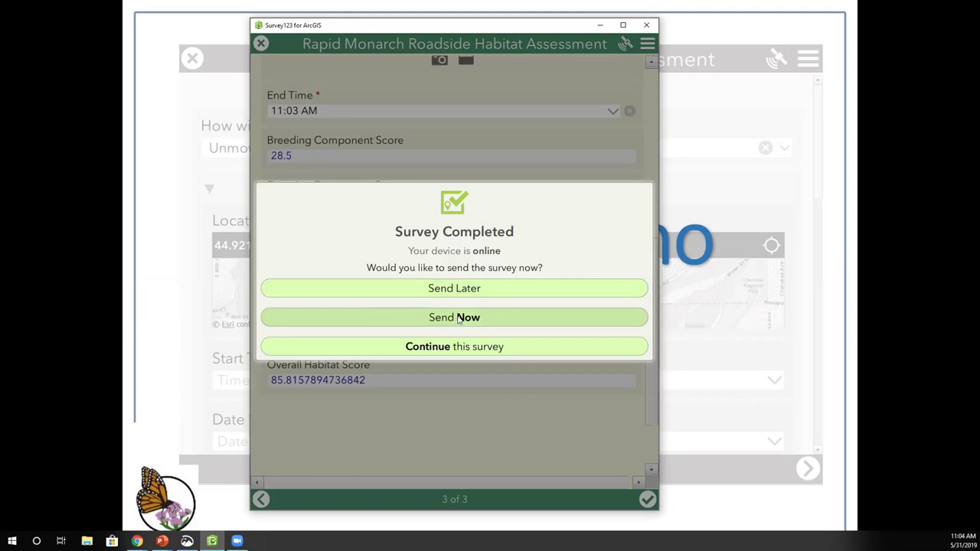
Choose Send Later, then reopen the HWY40-125 record from the Outbox for editing.
{"action": "left_click", "coordinate": [439, 290]}
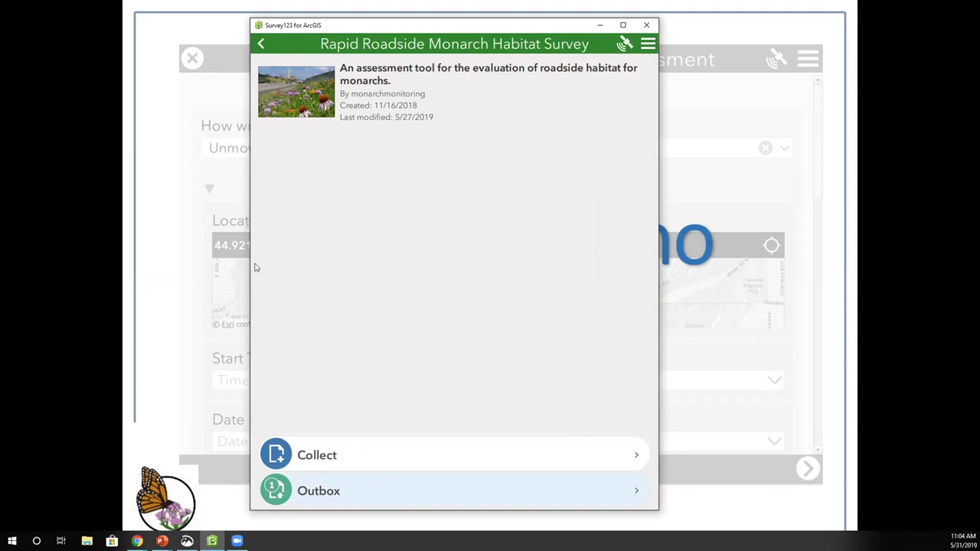
{"action": "left_click", "coordinate": [336, 491]}
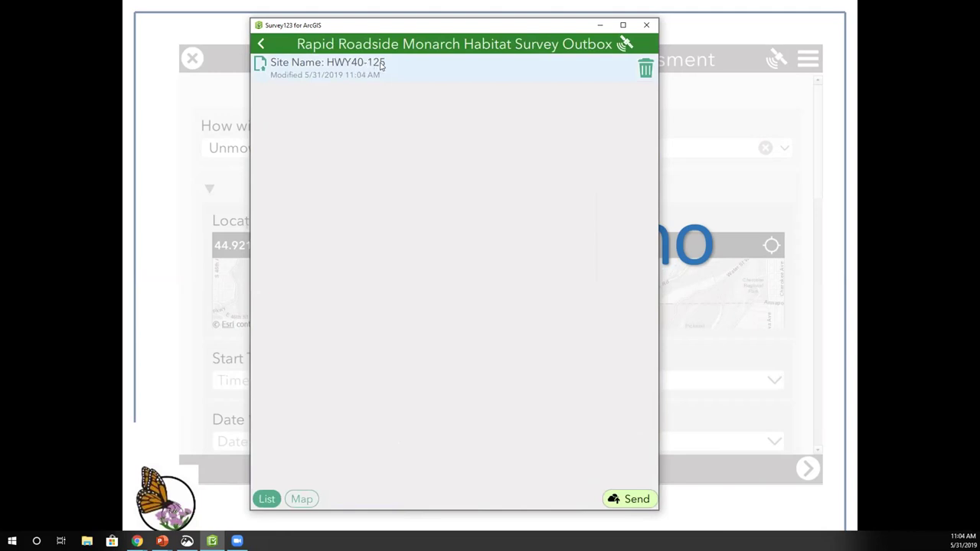
{"action": "left_click", "coordinate": [409, 71]}
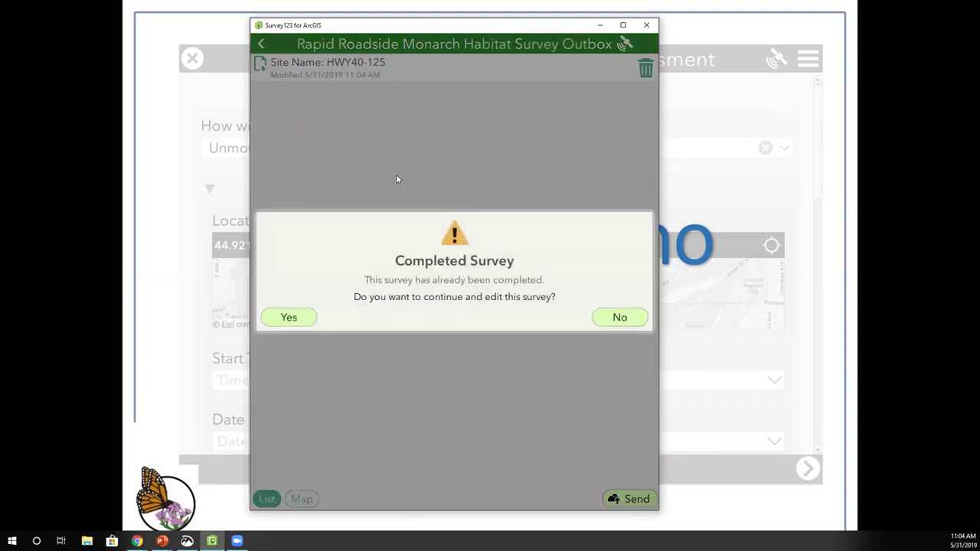
{"action": "left_click", "coordinate": [304, 319]}
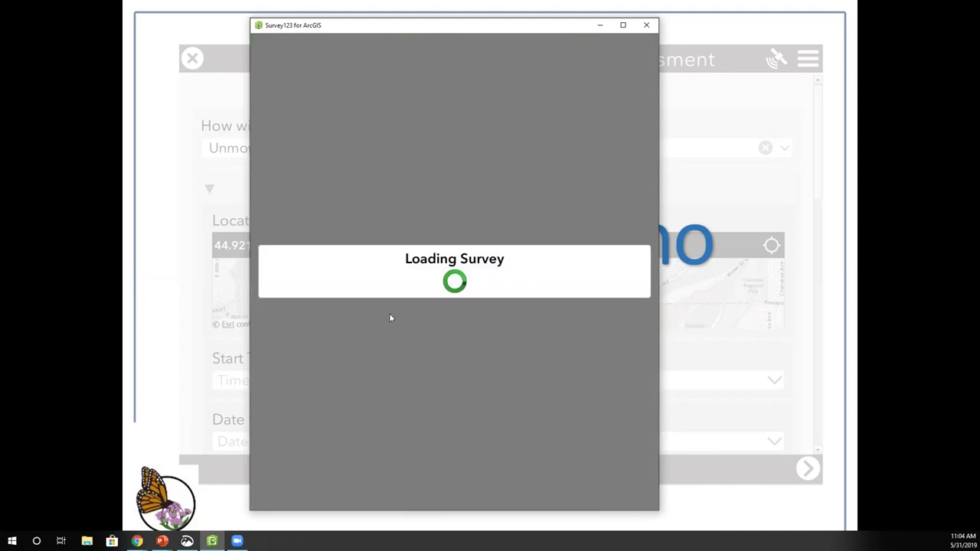
Page through the reopened form, expanding Milkweeds and Nectar Plants, to page 3.
{"action": "scroll", "coordinate": [389, 368], "scroll_direction": "down", "scroll_amount": 3}
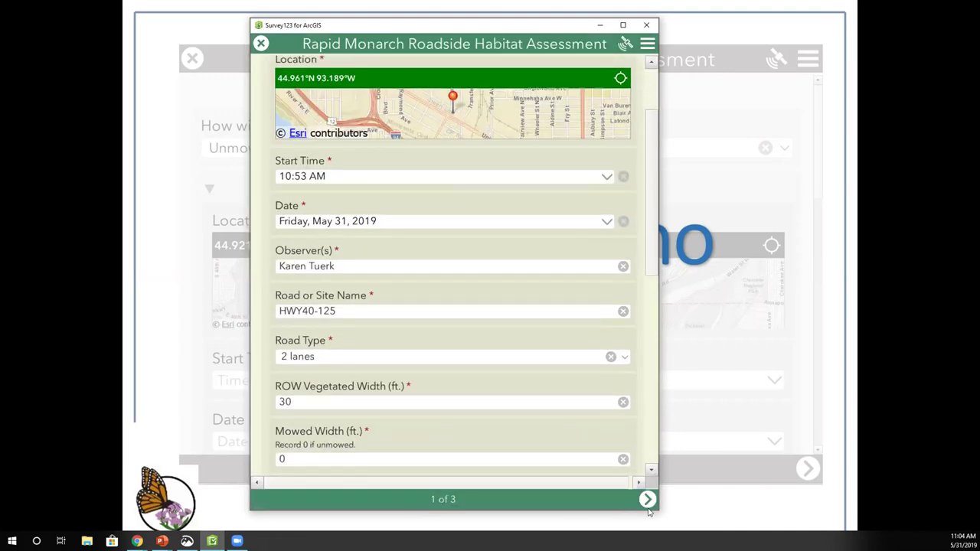
{"action": "left_click", "coordinate": [647, 500]}
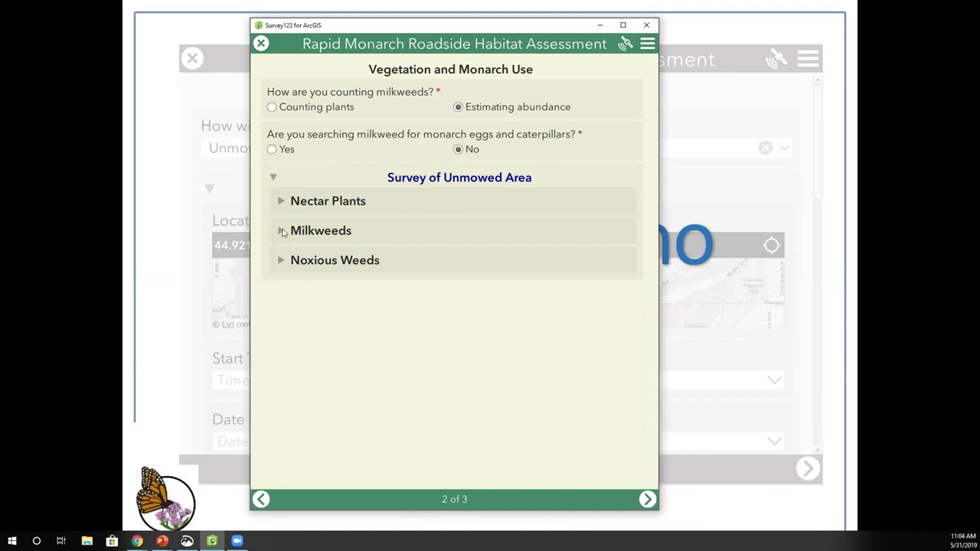
{"action": "left_click", "coordinate": [282, 232]}
{"action": "left_click", "coordinate": [288, 202]}
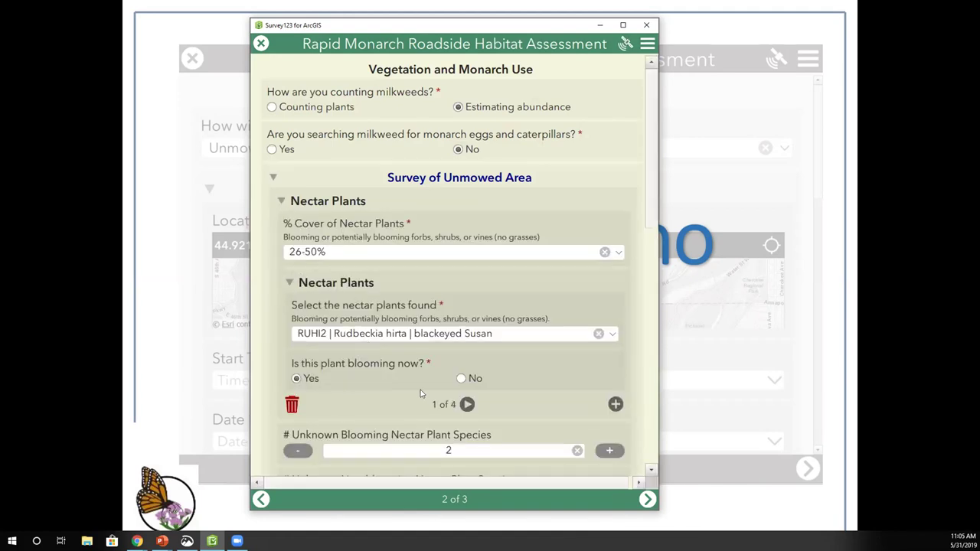
{"action": "scroll", "coordinate": [409, 391], "scroll_direction": "down", "scroll_amount": 3}
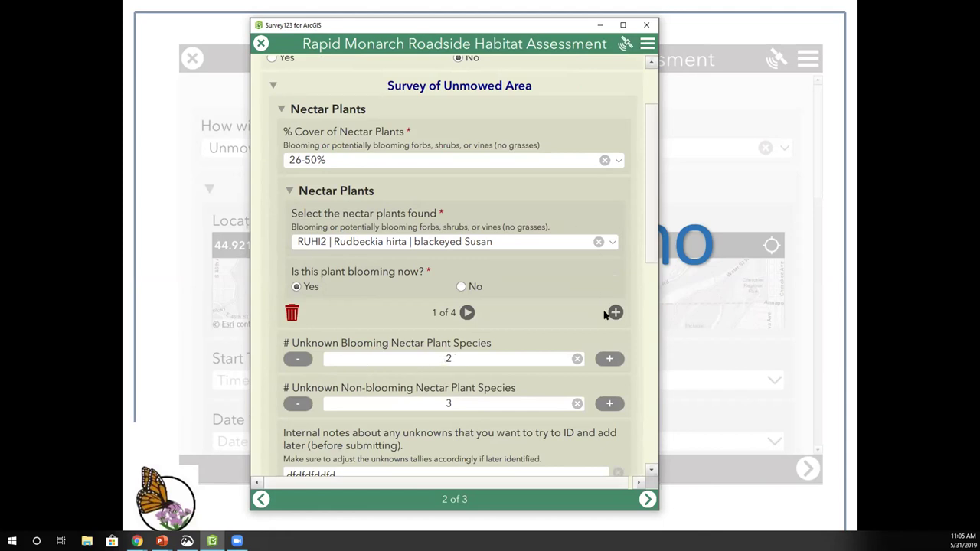
{"action": "scroll", "coordinate": [560, 372], "scroll_direction": "down", "scroll_amount": 3}
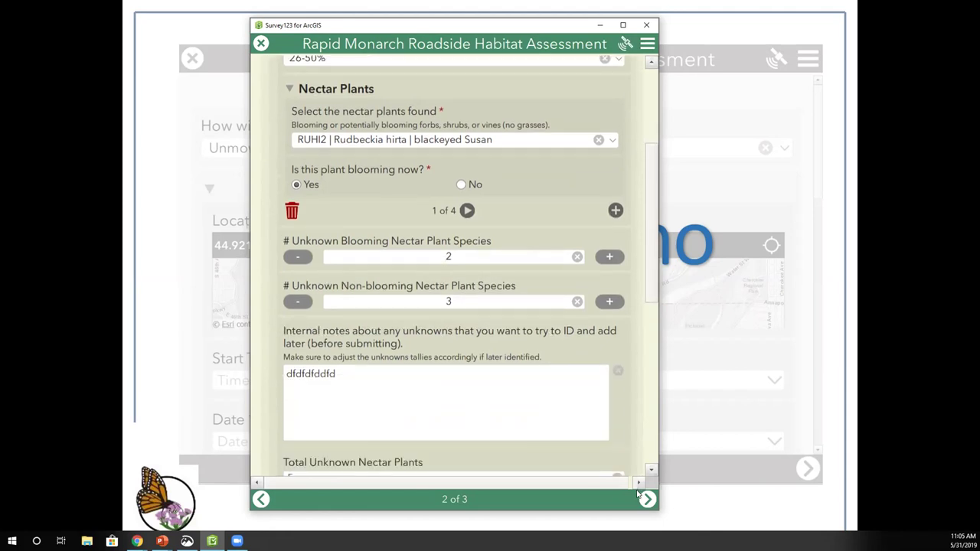
{"action": "left_click", "coordinate": [647, 499]}
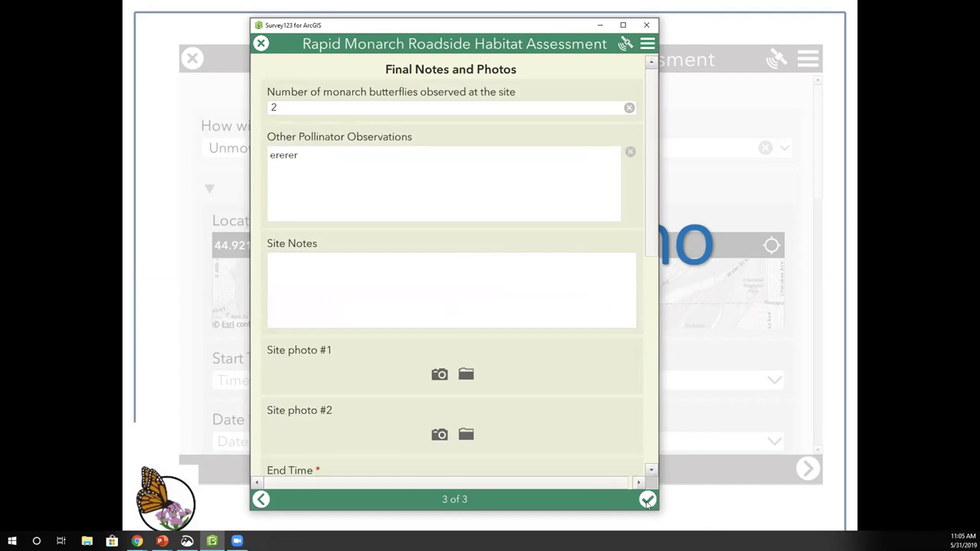
Send HWY40-125 now, confirm it appears in the Sent box, and close Survey123.
{"action": "left_click", "coordinate": [647, 499]}
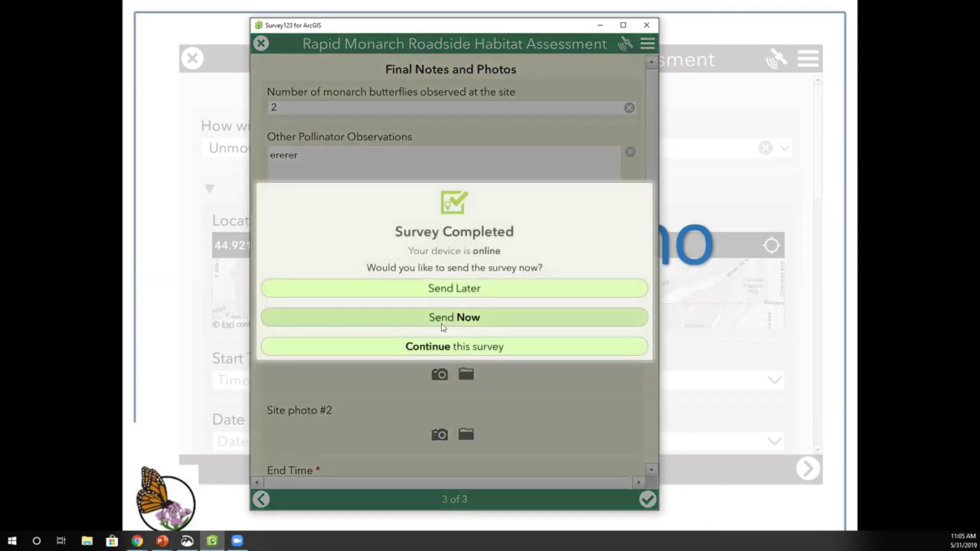
{"action": "left_click", "coordinate": [452, 316]}
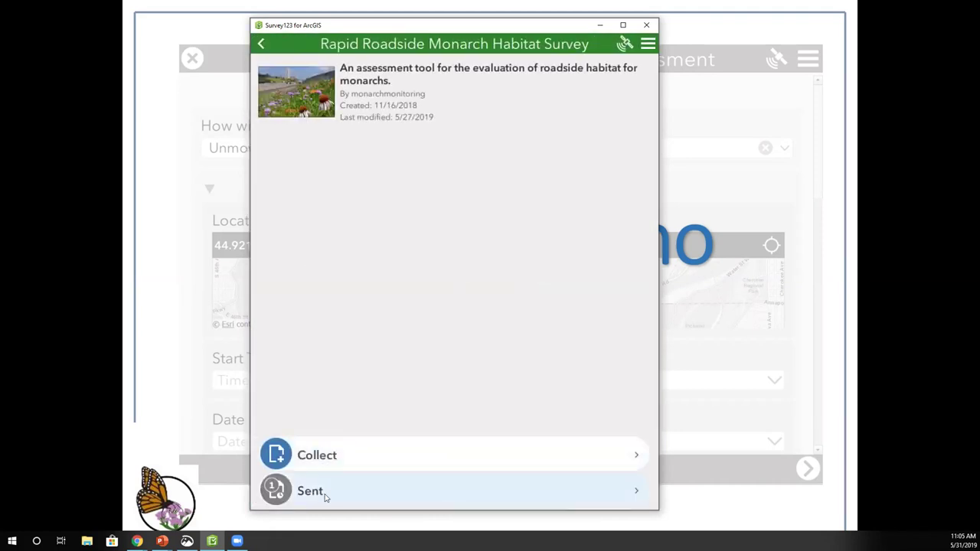
{"action": "left_click", "coordinate": [322, 492]}
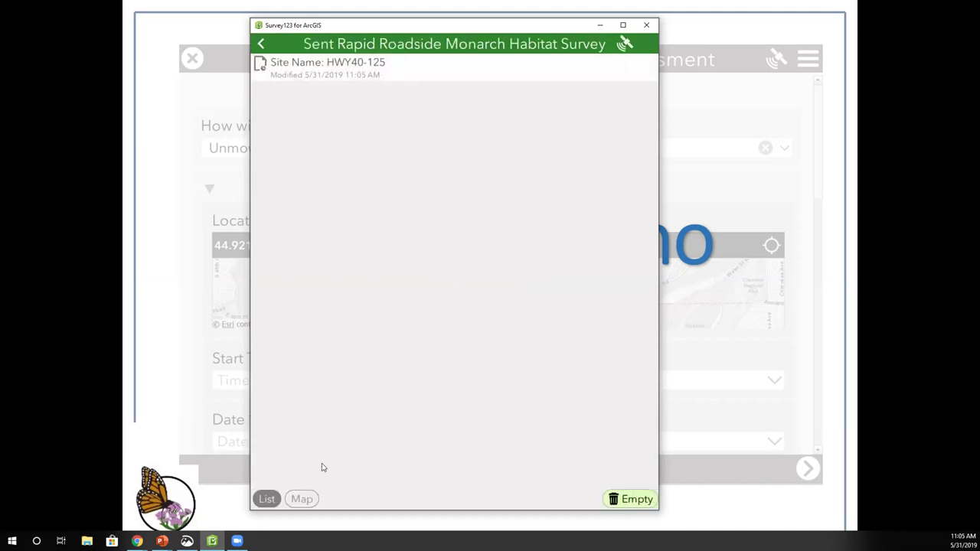
{"action": "left_click", "coordinate": [317, 74]}
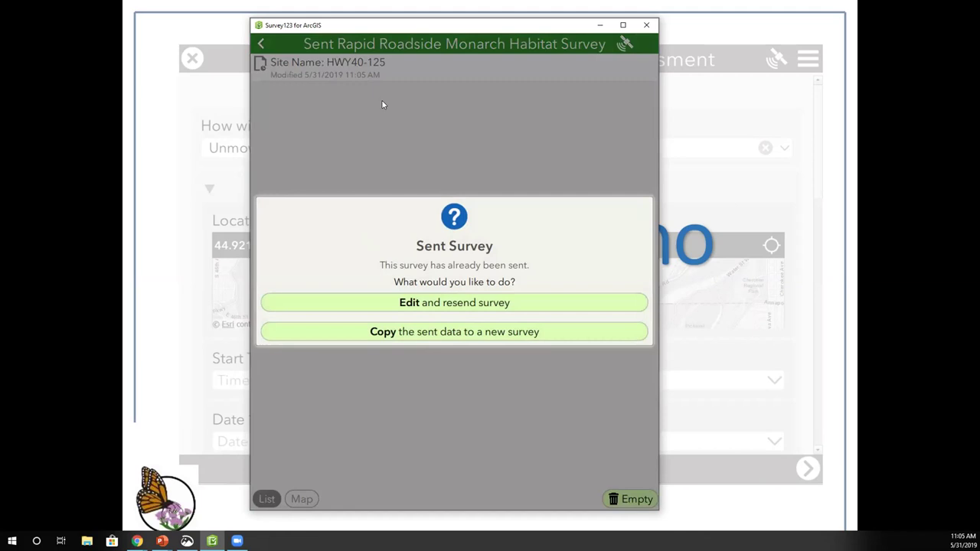
{"action": "left_click", "coordinate": [505, 454]}
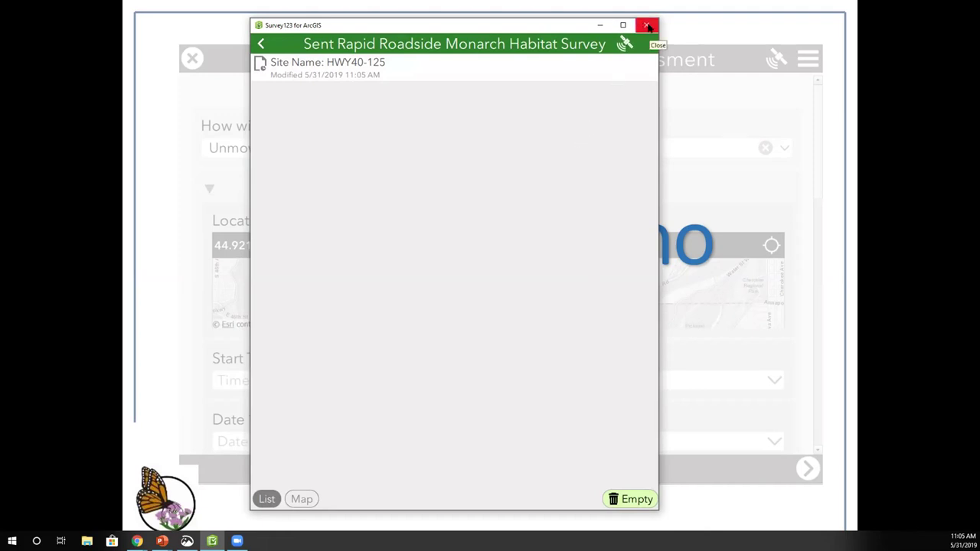
{"action": "left_click", "coordinate": [648, 26]}
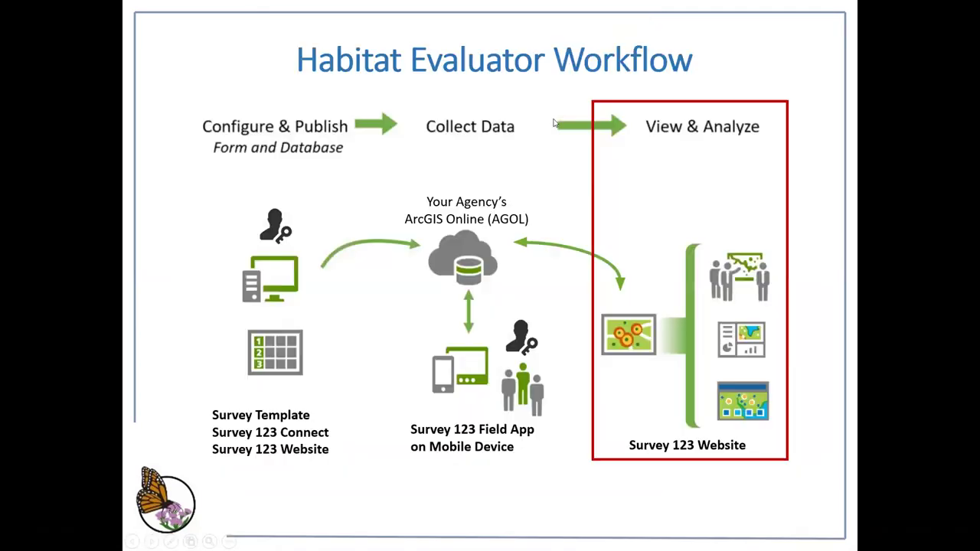
Advance past the Habitat Evaluator Workflow and Survey 123 Website slides to the survey data screenshot.
{"action": "left_click", "coordinate": [556, 123]}
{"action": "left_click", "coordinate": [686, 255]}
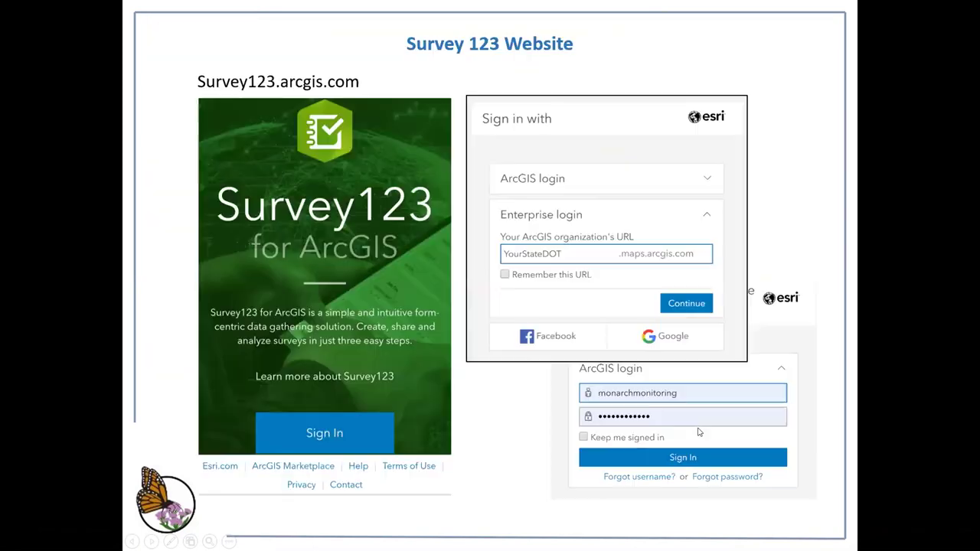
{"action": "left_click", "coordinate": [699, 433]}
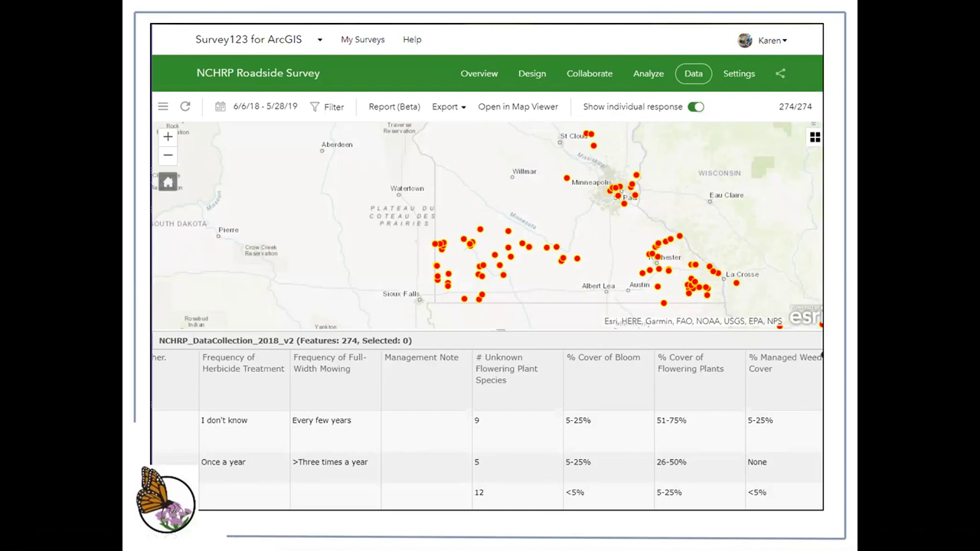
Move through the survey table, export options and Map Viewer slides to the Data Visualization Demo.
{"action": "key", "text": "Right"}
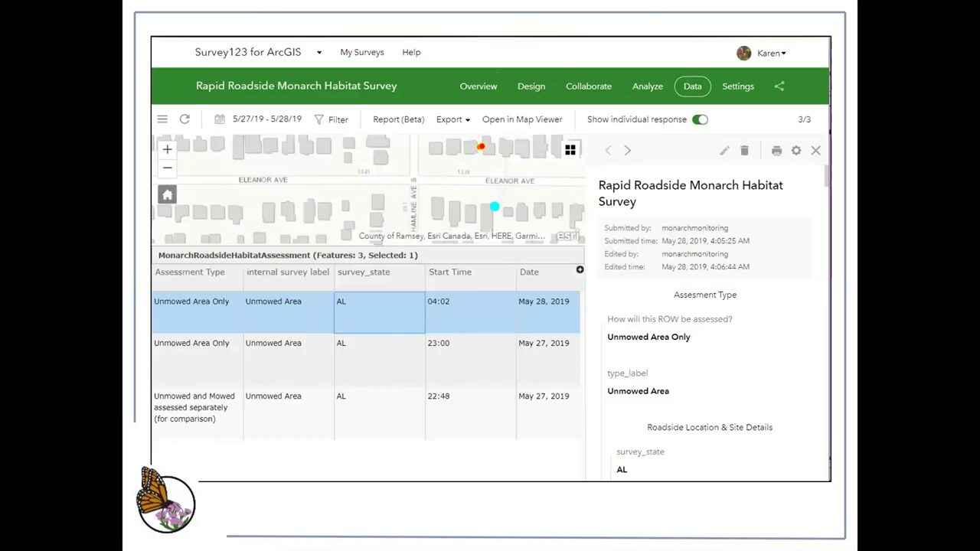
{"action": "key", "text": "Right"}
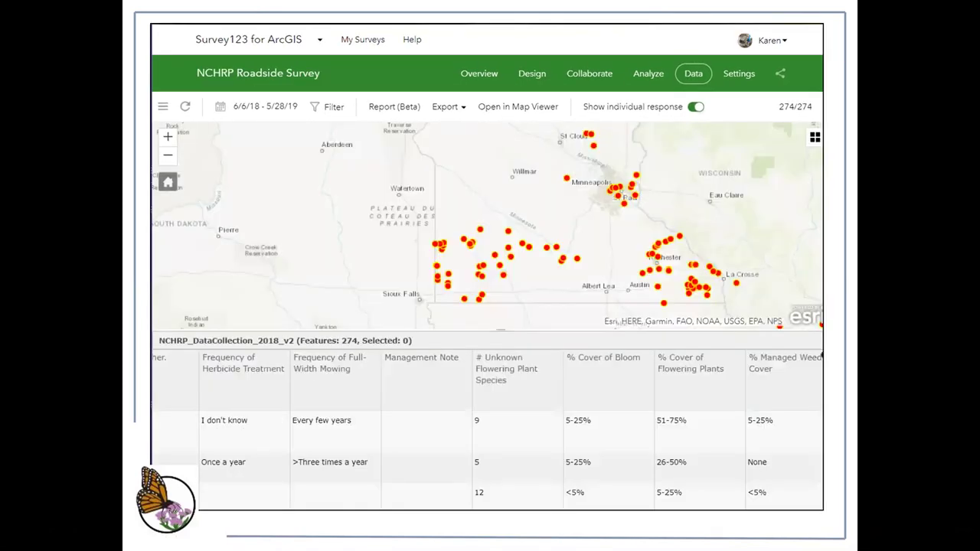
{"action": "key", "text": "Left"}
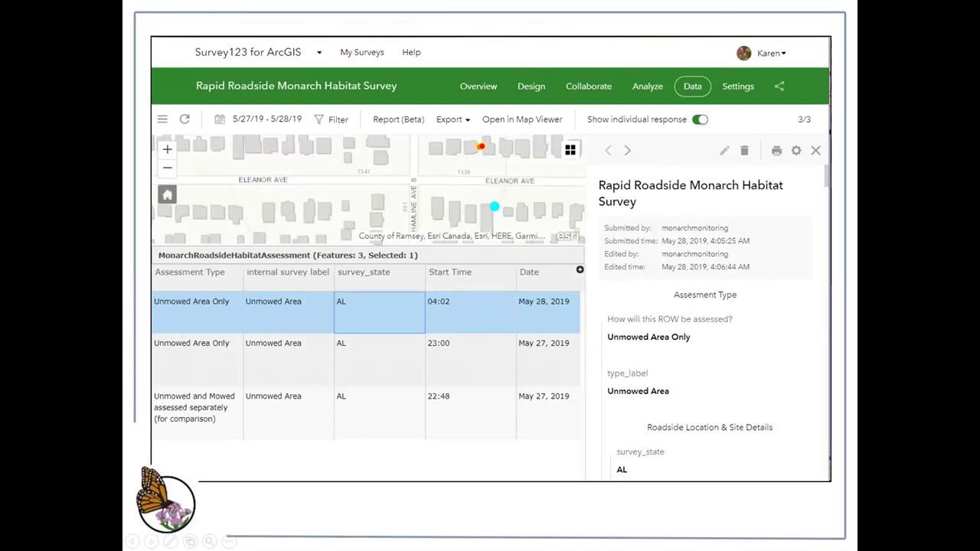
{"action": "key", "text": "Right"}
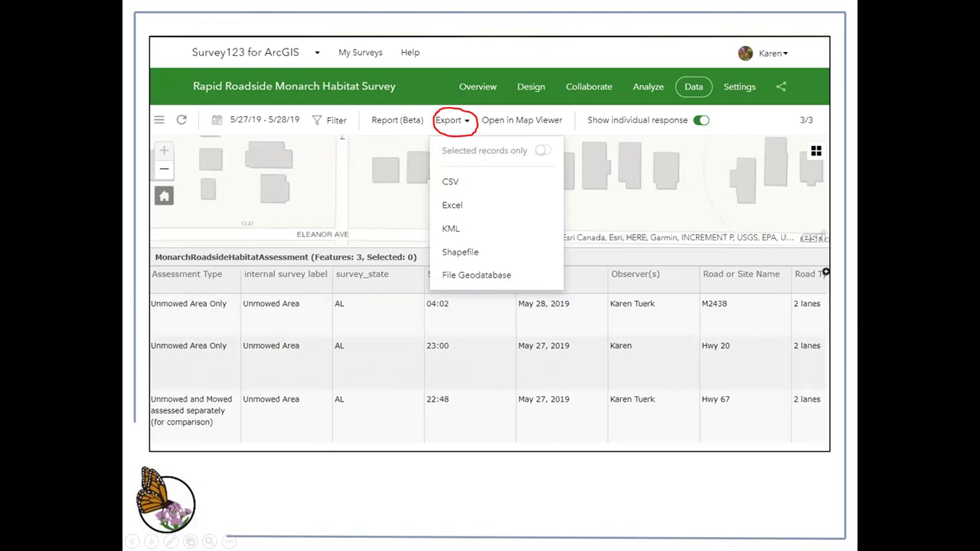
{"action": "left_click", "coordinate": [494, 383]}
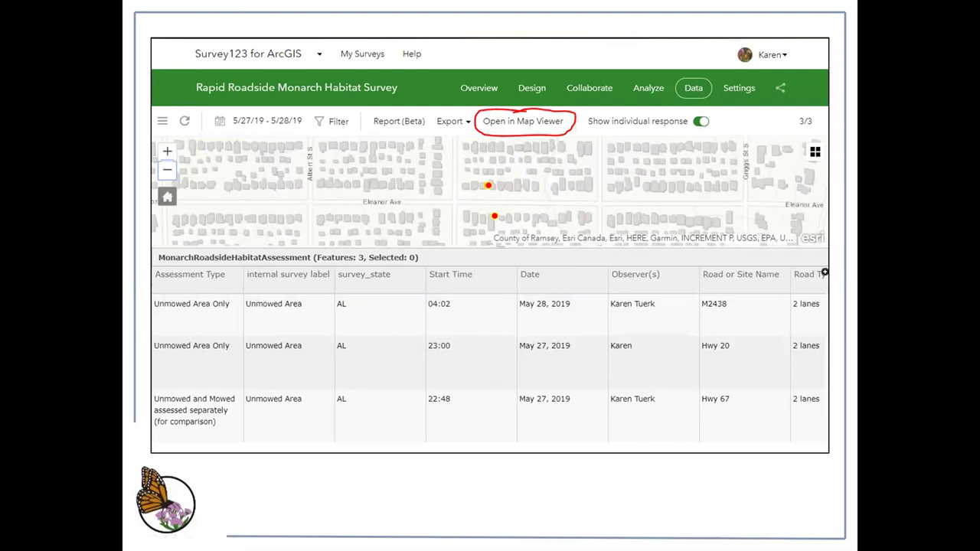
{"action": "left_click", "coordinate": [517, 368]}
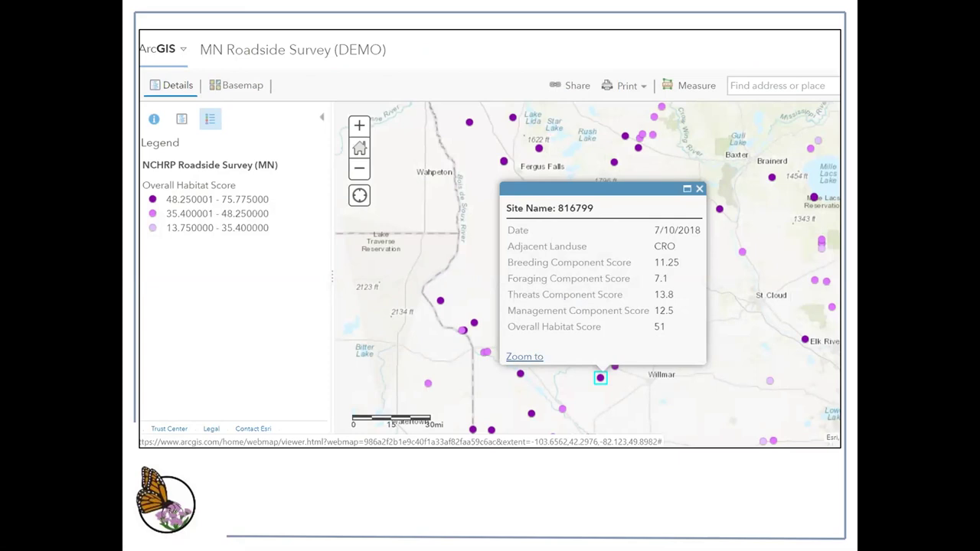
{"action": "key", "text": "Right"}
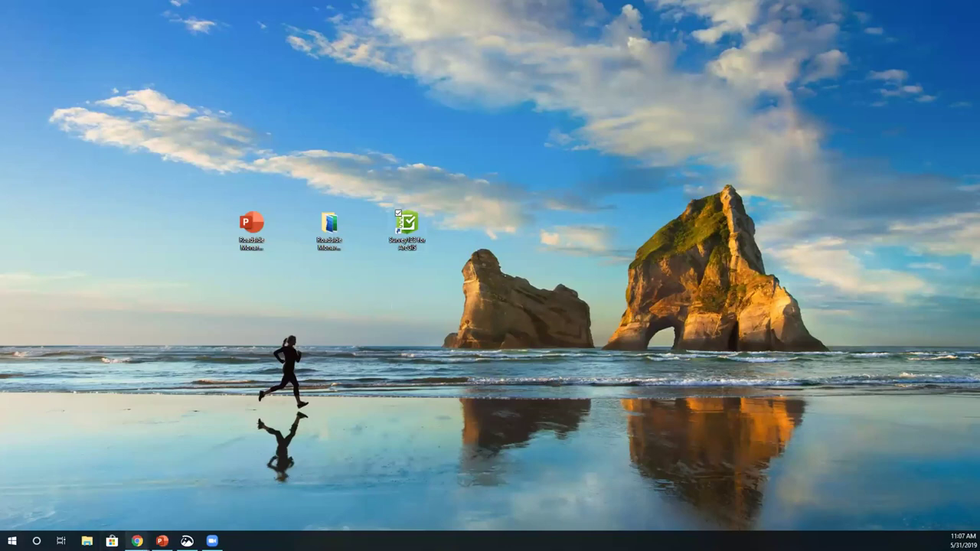
Preview the Chrome windows from the taskbar, bring the NCHRP survey forward, then return to PowerPoint.
{"action": "mouse_move", "coordinate": [136, 541]}
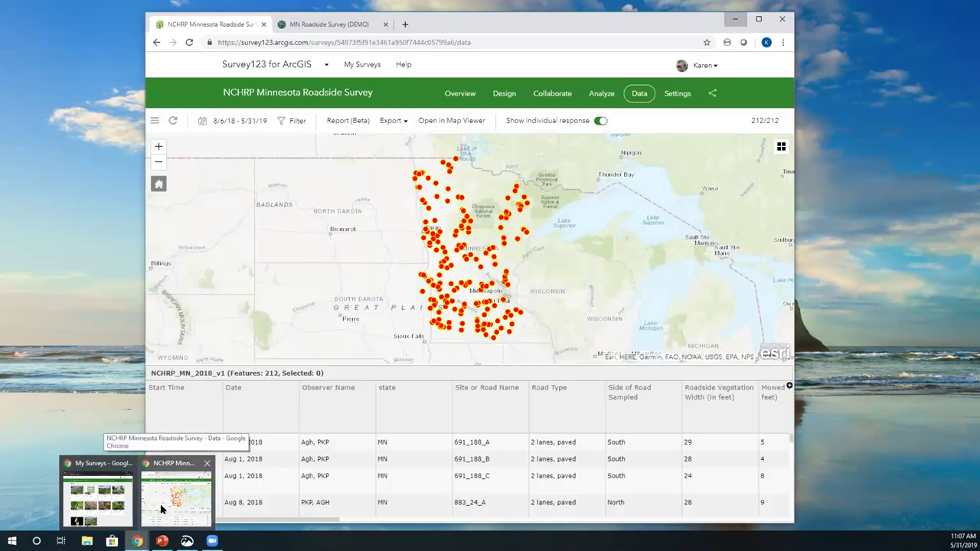
{"action": "left_click", "coordinate": [161, 509]}
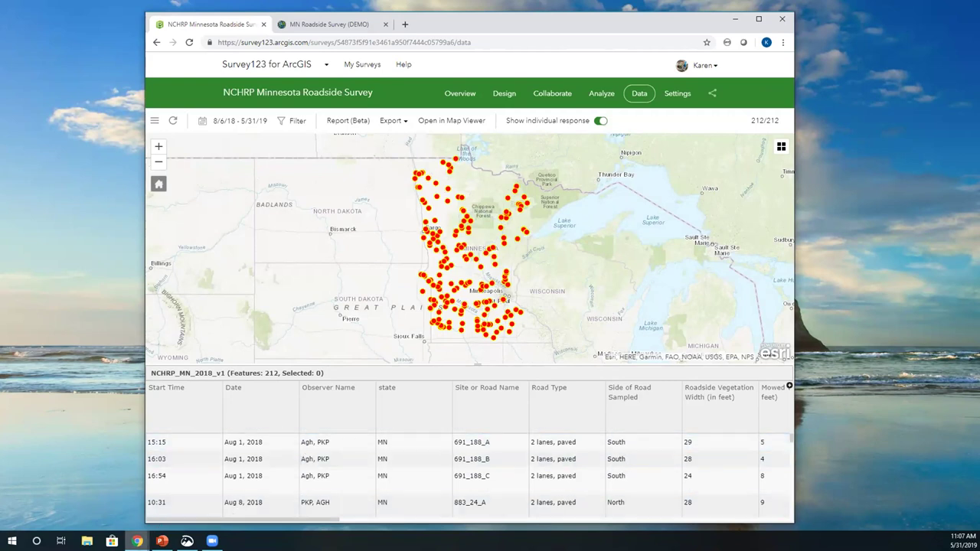
{"action": "left_click", "coordinate": [162, 540]}
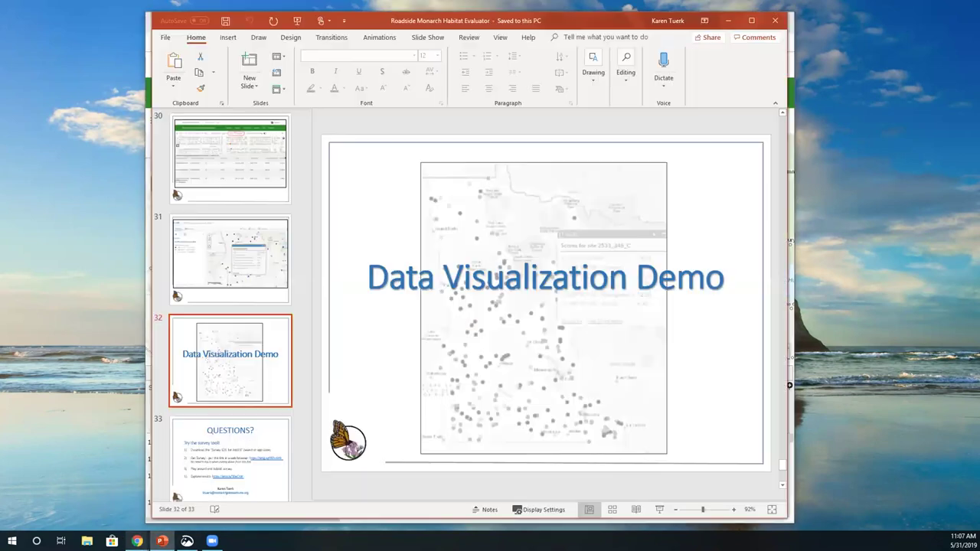
{"action": "mouse_move", "coordinate": [136, 541]}
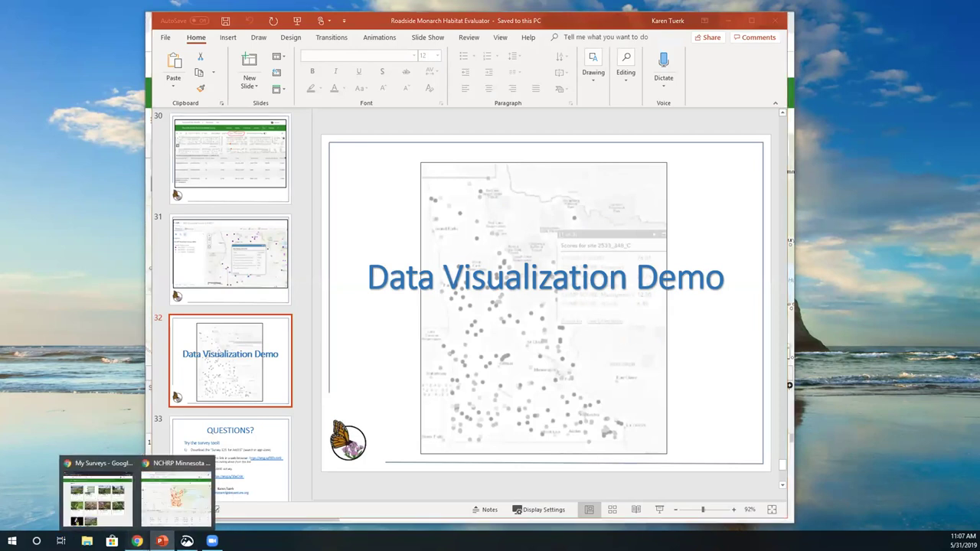
Open the Rapid Roadside Monarch Habitat Survey from My Surveys and show its Data page of 6 records.
{"action": "left_click", "coordinate": [117, 512]}
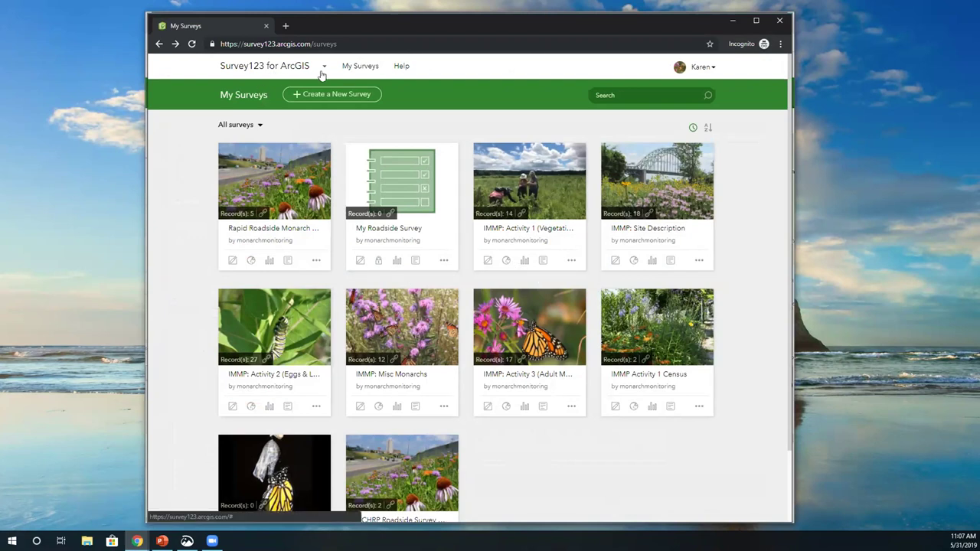
{"action": "left_click", "coordinate": [283, 198]}
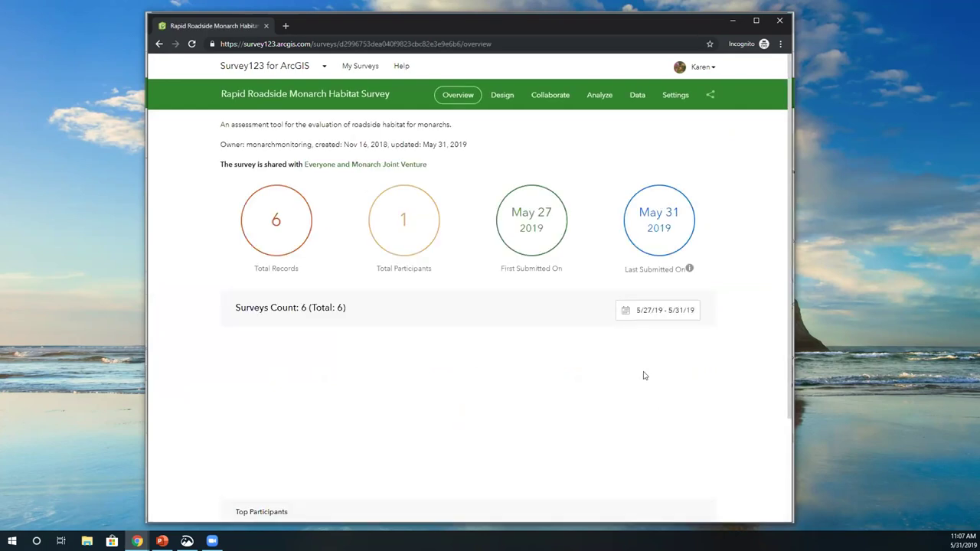
{"action": "left_click", "coordinate": [549, 101]}
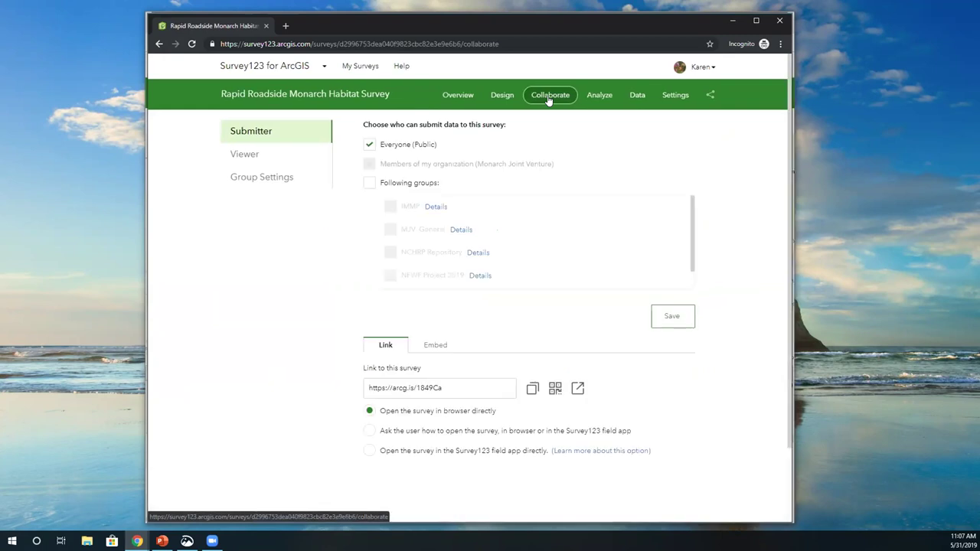
{"action": "left_click", "coordinate": [634, 96]}
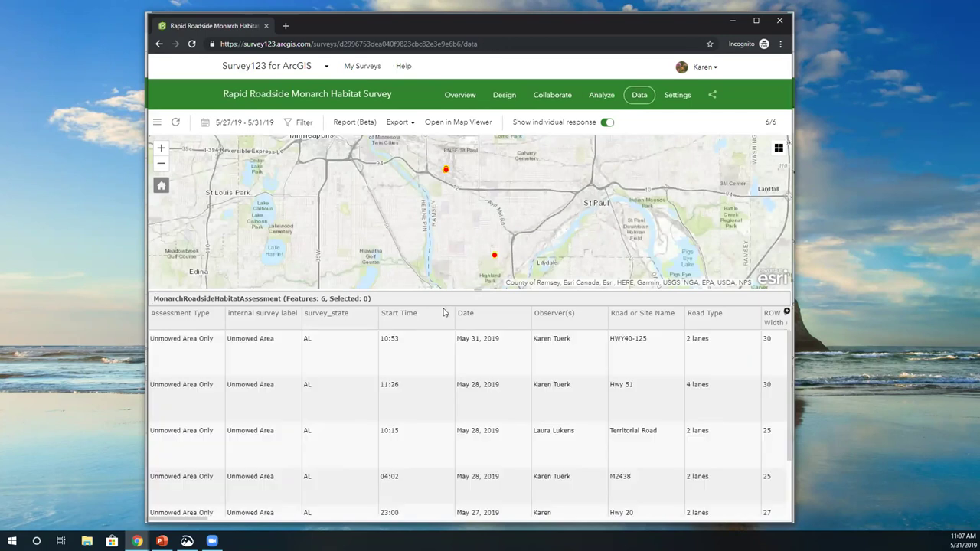
Read through all answers of the May 31 record, then close its details.
{"action": "left_click", "coordinate": [533, 358]}
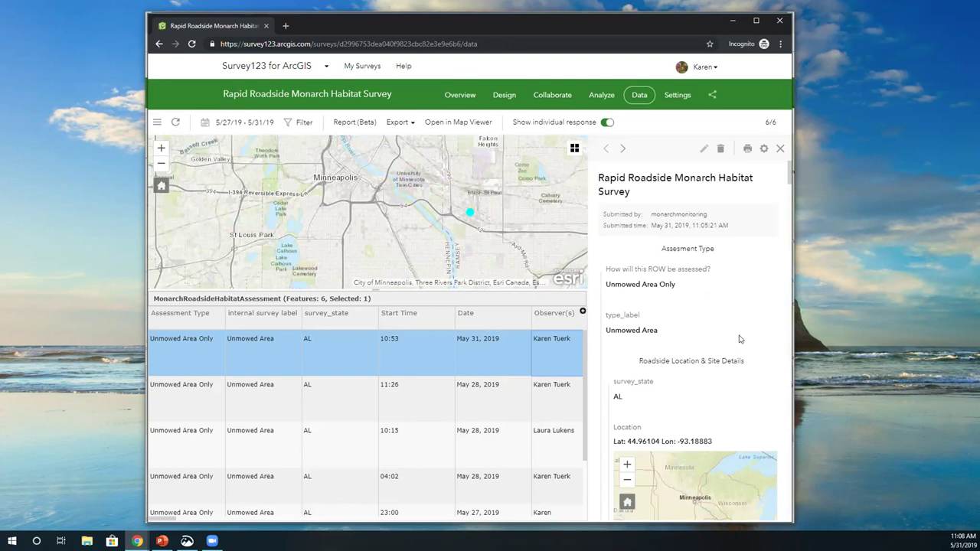
{"action": "scroll", "coordinate": [735, 348], "scroll_direction": "down", "scroll_amount": 5}
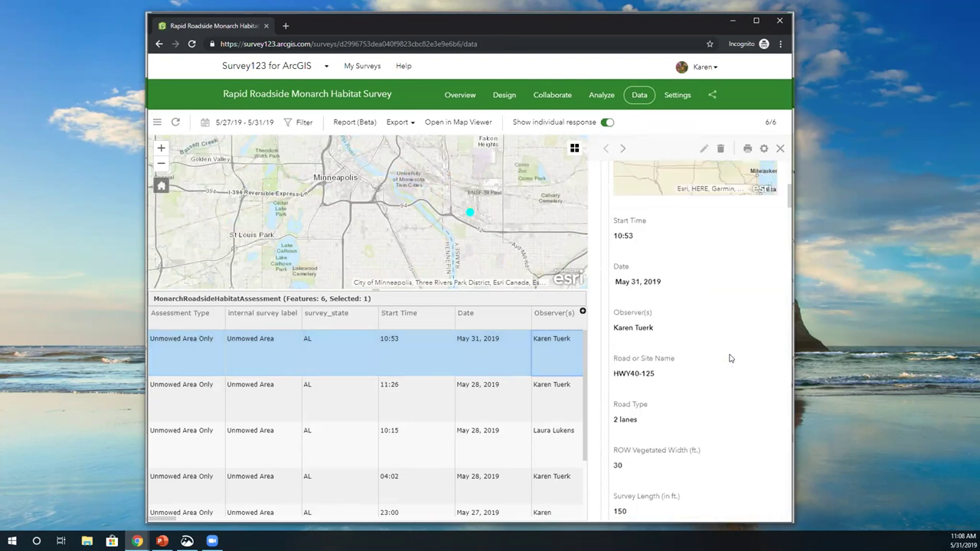
{"action": "scroll", "coordinate": [729, 357], "scroll_direction": "down", "scroll_amount": 4}
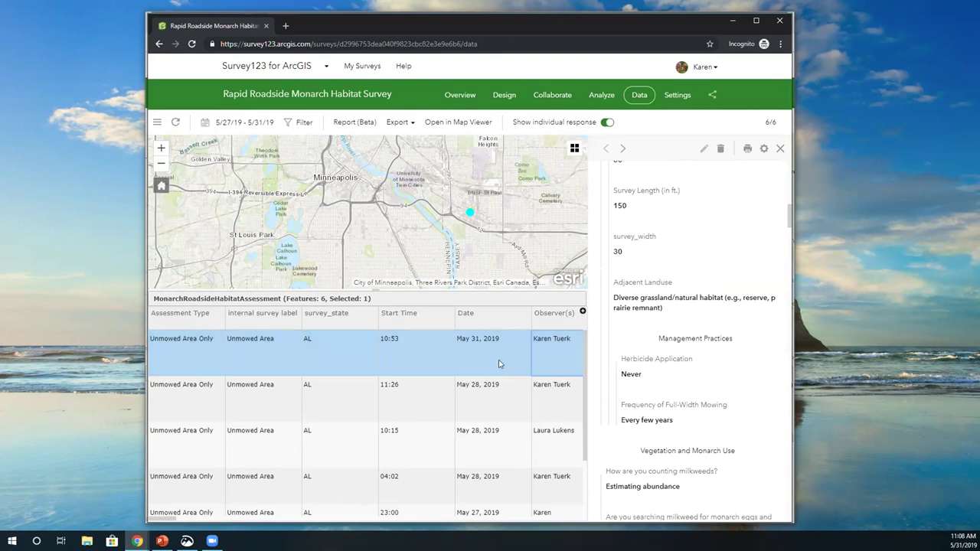
{"action": "scroll", "coordinate": [755, 256], "scroll_direction": "down", "scroll_amount": 6}
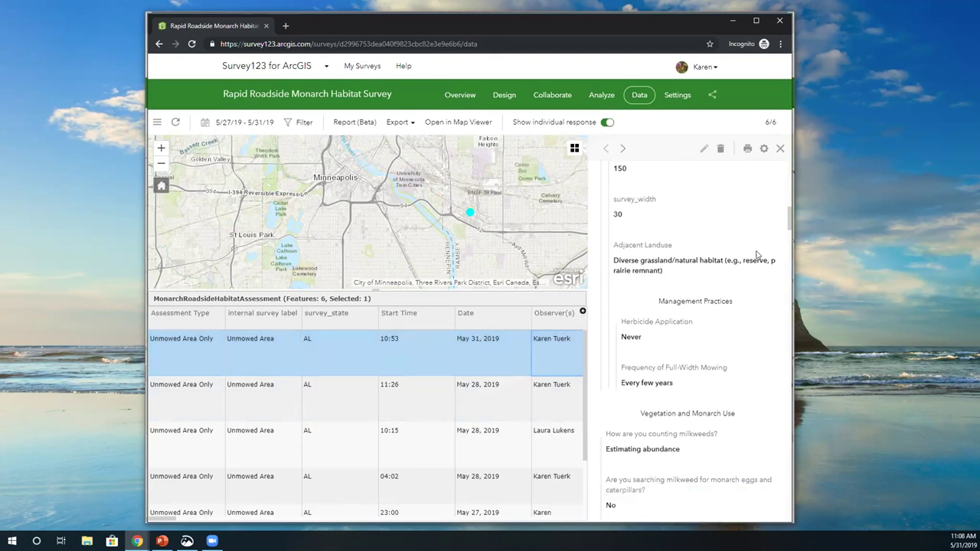
{"action": "scroll", "coordinate": [757, 255], "scroll_direction": "down", "scroll_amount": 8}
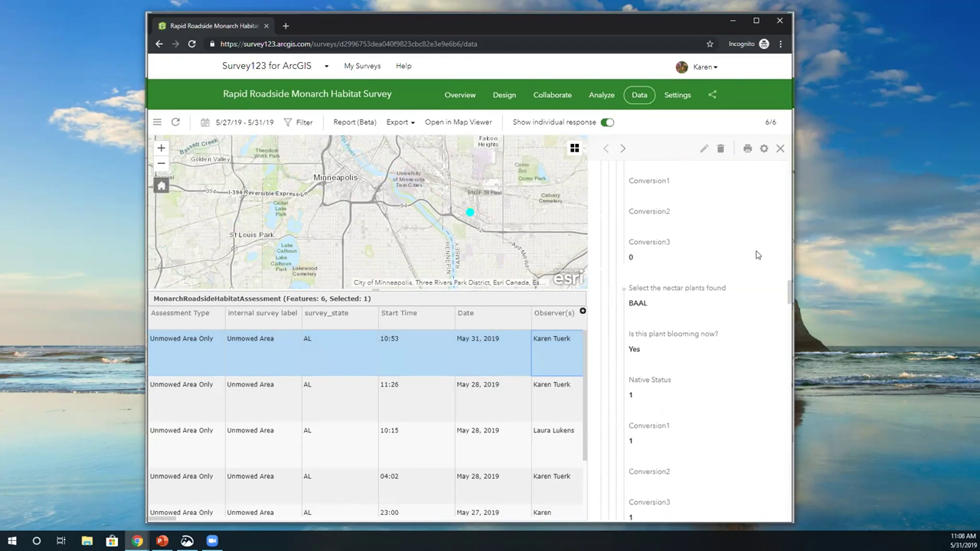
{"action": "scroll", "coordinate": [748, 256], "scroll_direction": "up", "scroll_amount": 15}
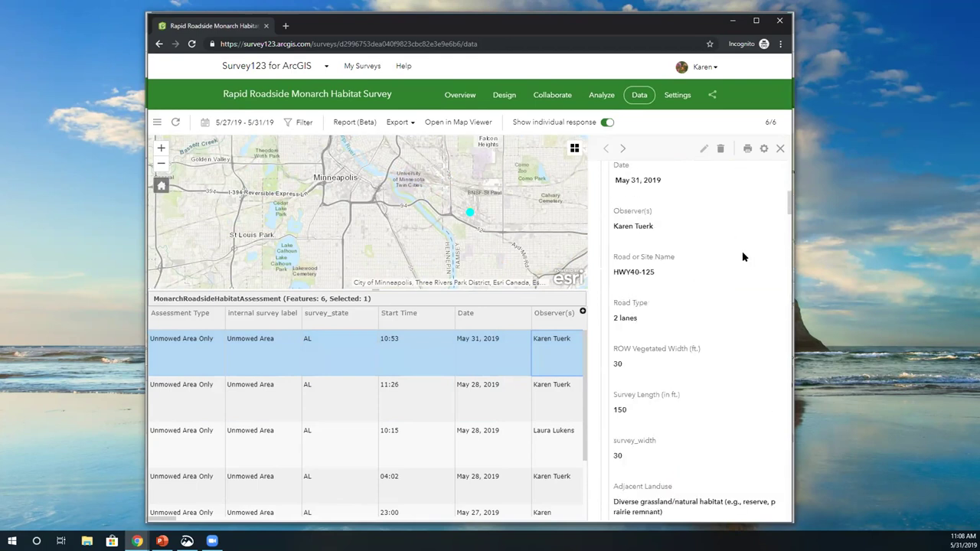
{"action": "left_click", "coordinate": [780, 148]}
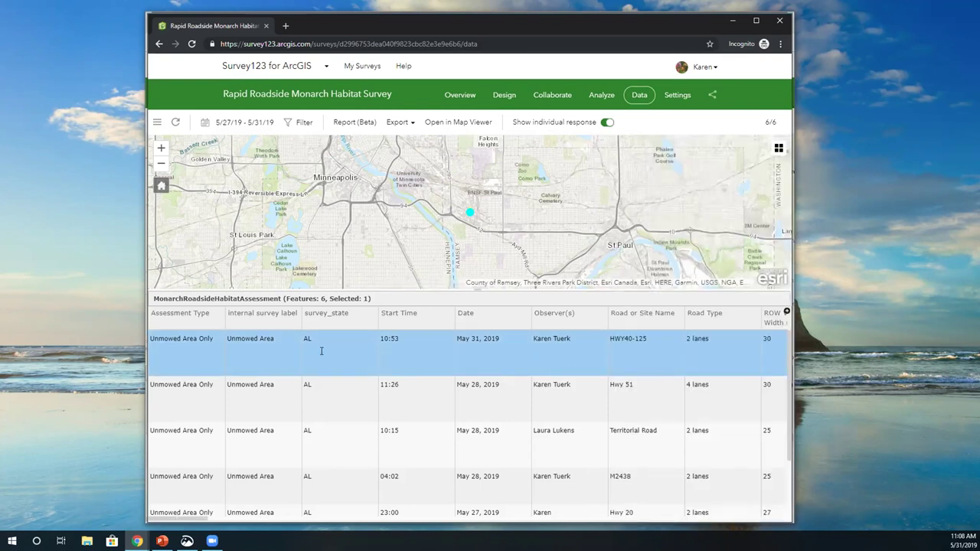
Glance at the filter options, then list the export formats: CSV, Excel, KML, Shapefile, File Geodatabase.
{"action": "left_click", "coordinate": [296, 123]}
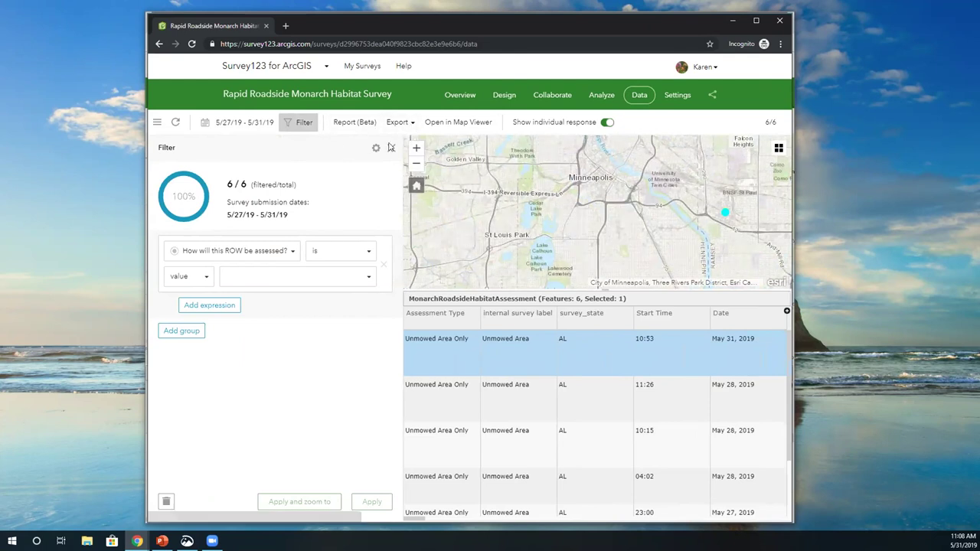
{"action": "left_click", "coordinate": [391, 148]}
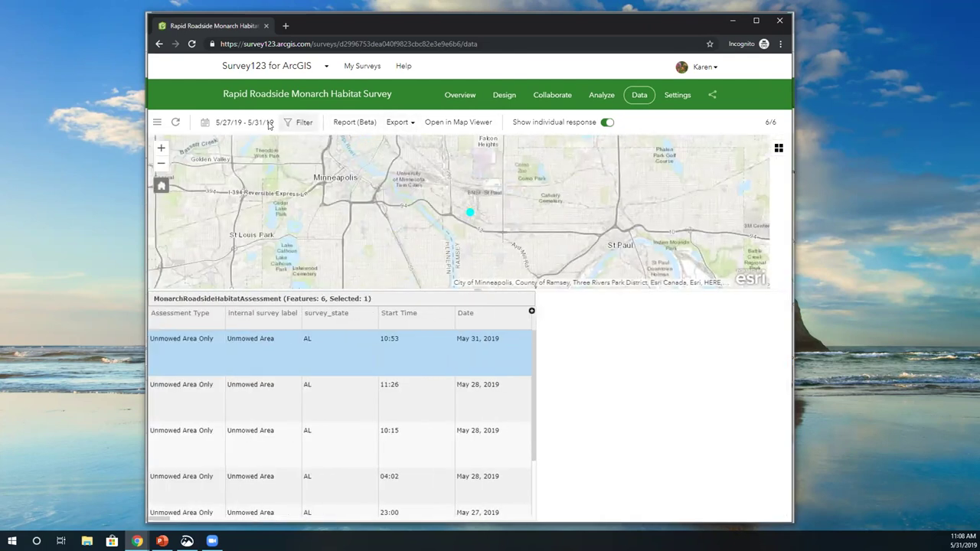
{"action": "left_click", "coordinate": [411, 124]}
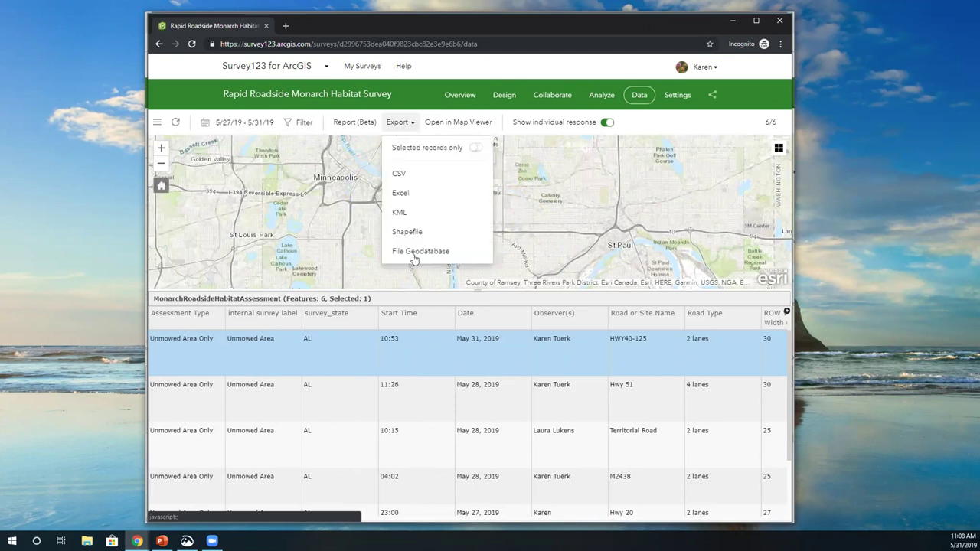
Map the survey records in Map Viewer, zoom in on the points, then return to PowerPoint.
{"action": "left_click", "coordinate": [461, 122]}
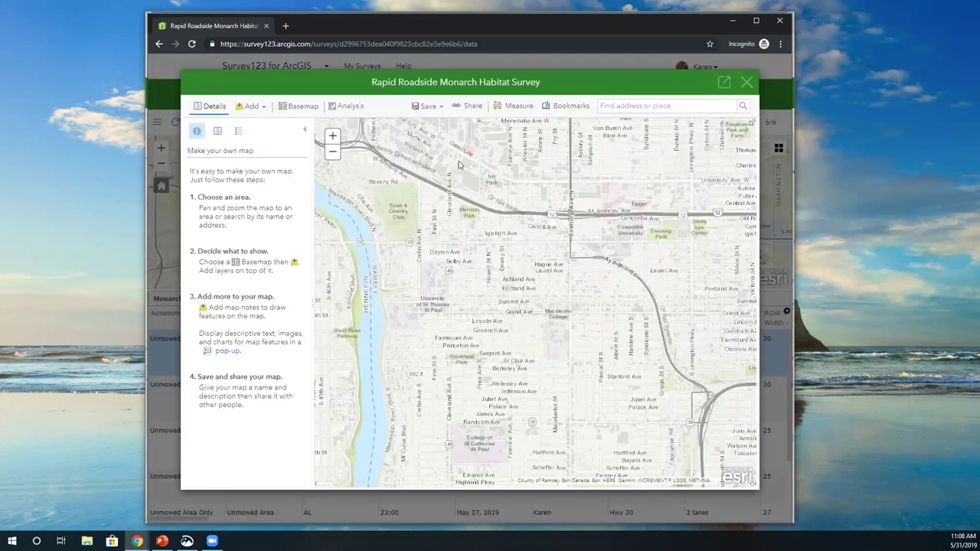
{"action": "double_click", "coordinate": [474, 181]}
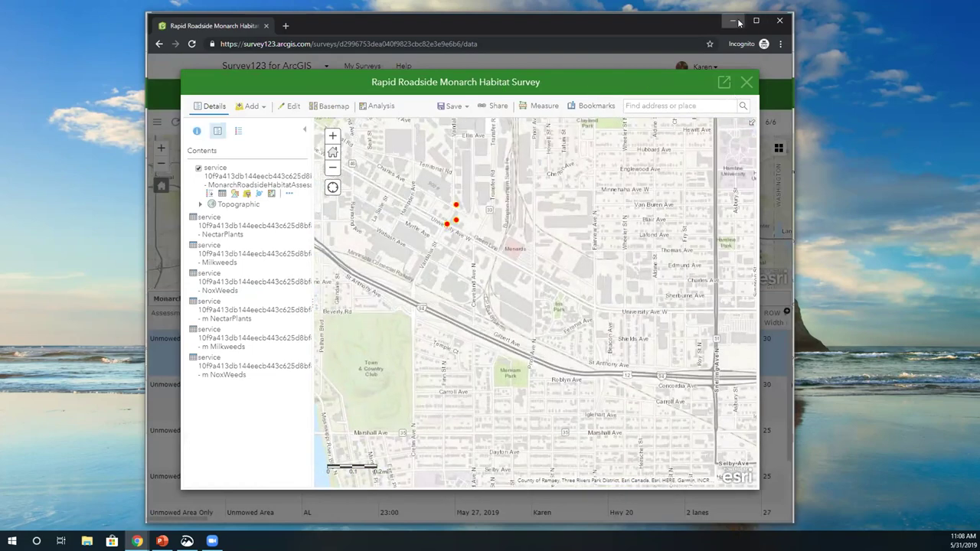
{"action": "key", "text": "alt+Tab"}
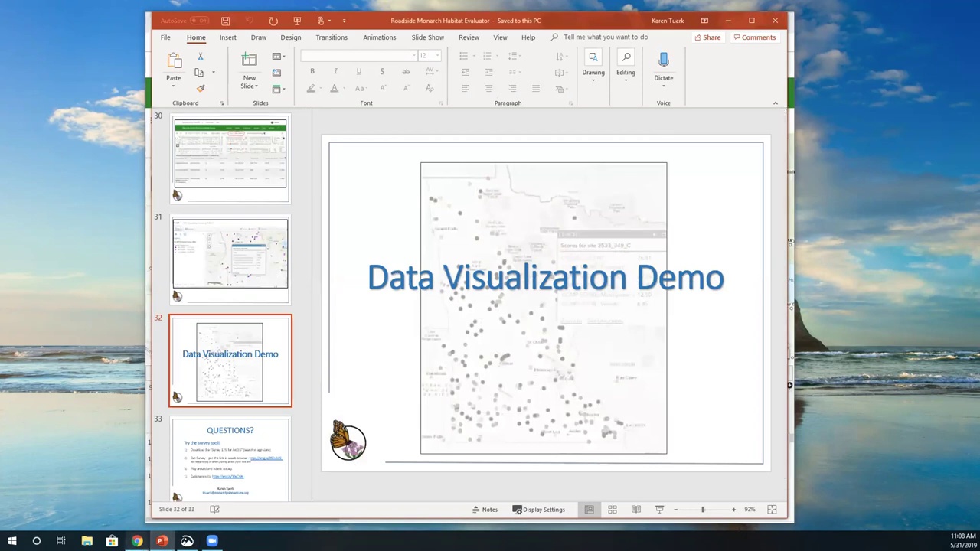
Bring up the NCHRP Minnesota Roadside Survey window and open its 212 records in Map Viewer.
{"action": "mouse_move", "coordinate": [136, 541]}
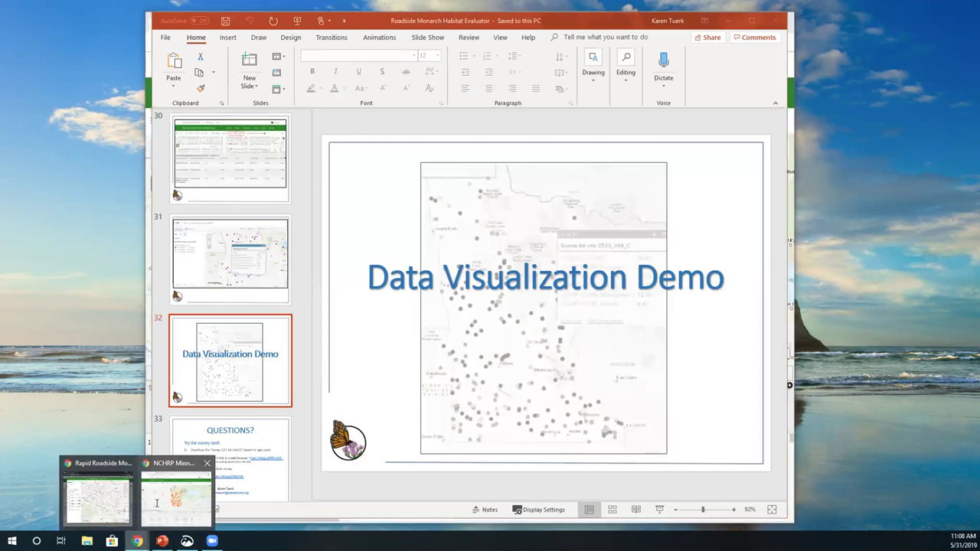
{"action": "left_click", "coordinate": [156, 503]}
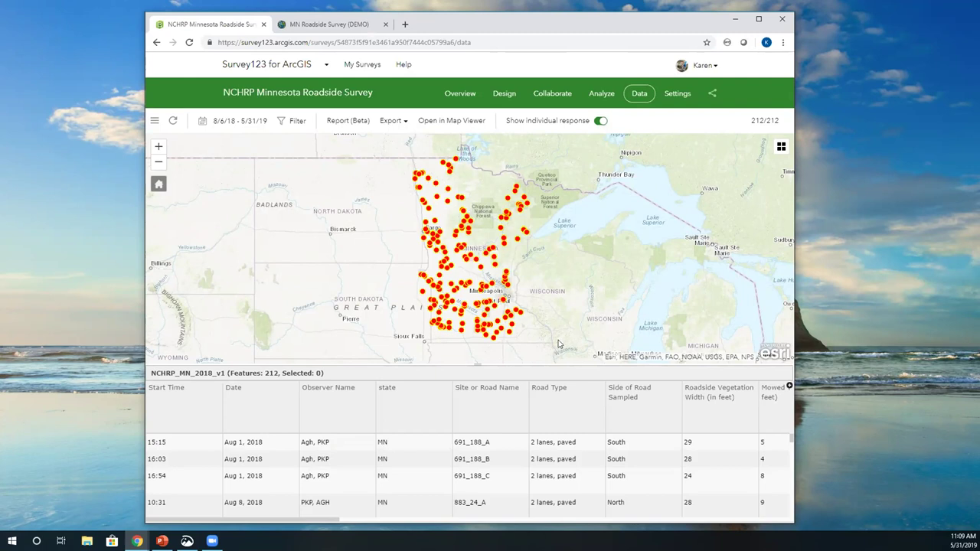
{"action": "scroll", "coordinate": [460, 297], "scroll_direction": "up", "scroll_amount": 1}
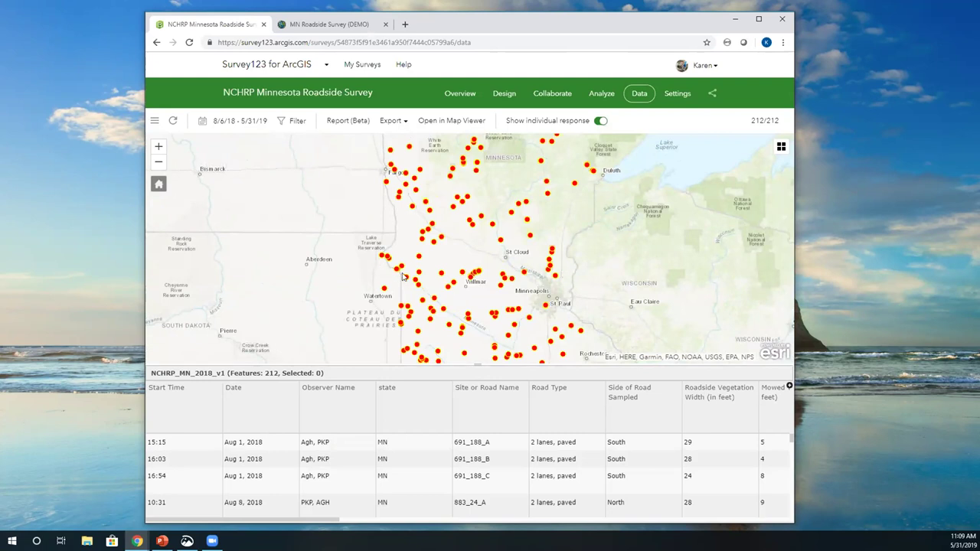
{"action": "scroll", "coordinate": [581, 262], "scroll_direction": "up", "scroll_amount": 1}
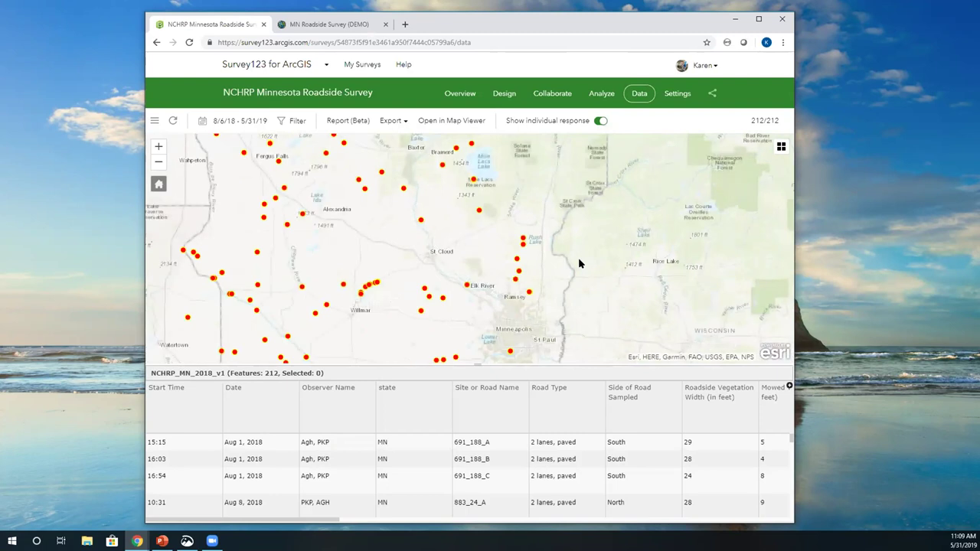
{"action": "scroll", "coordinate": [580, 262], "scroll_direction": "up", "scroll_amount": 1}
{"action": "scroll", "coordinate": [579, 263], "scroll_direction": "down", "scroll_amount": 1}
{"action": "scroll", "coordinate": [473, 264], "scroll_direction": "down", "scroll_amount": 1}
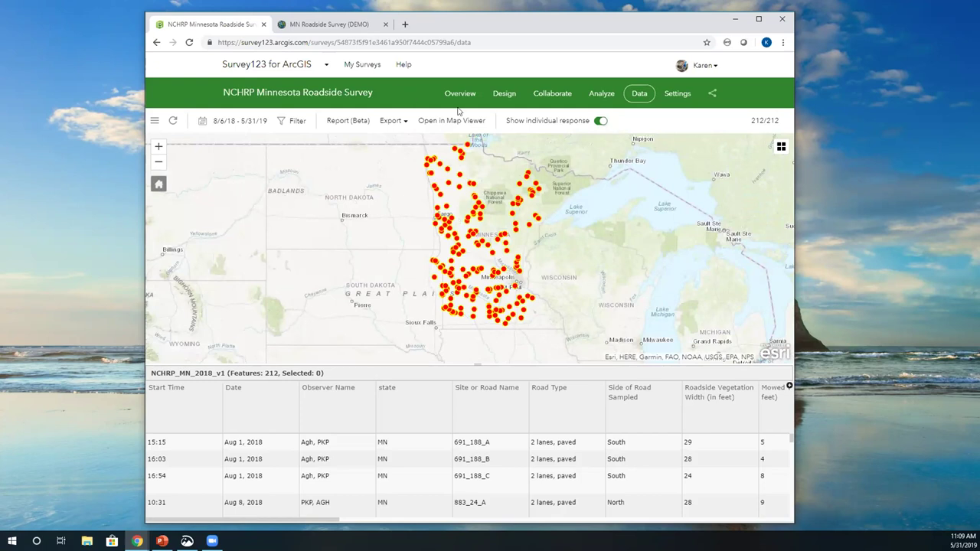
{"action": "left_click", "coordinate": [435, 124]}
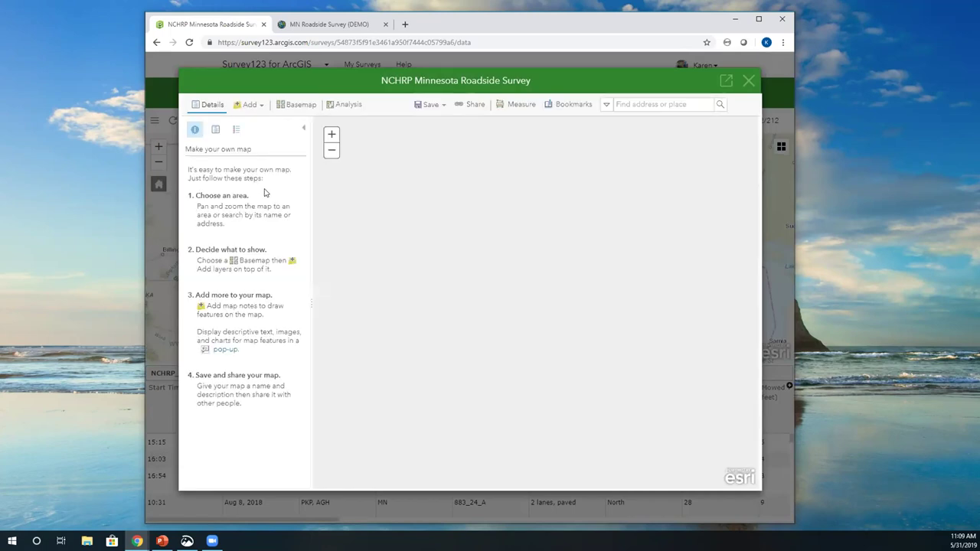
Check the map's legend and layer options, then switch to the MN Roadside Survey (DEMO) map.
{"action": "left_click", "coordinate": [236, 130]}
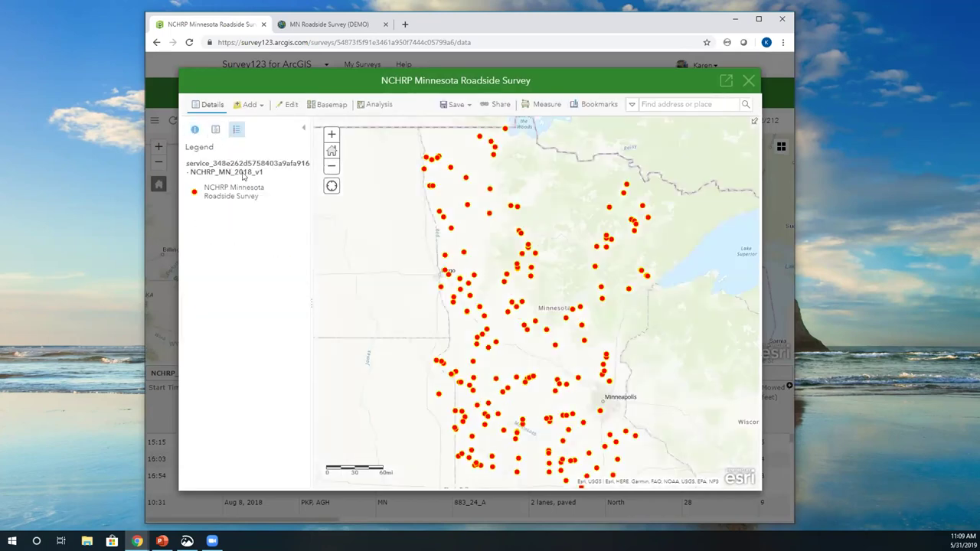
{"action": "left_click", "coordinate": [215, 129]}
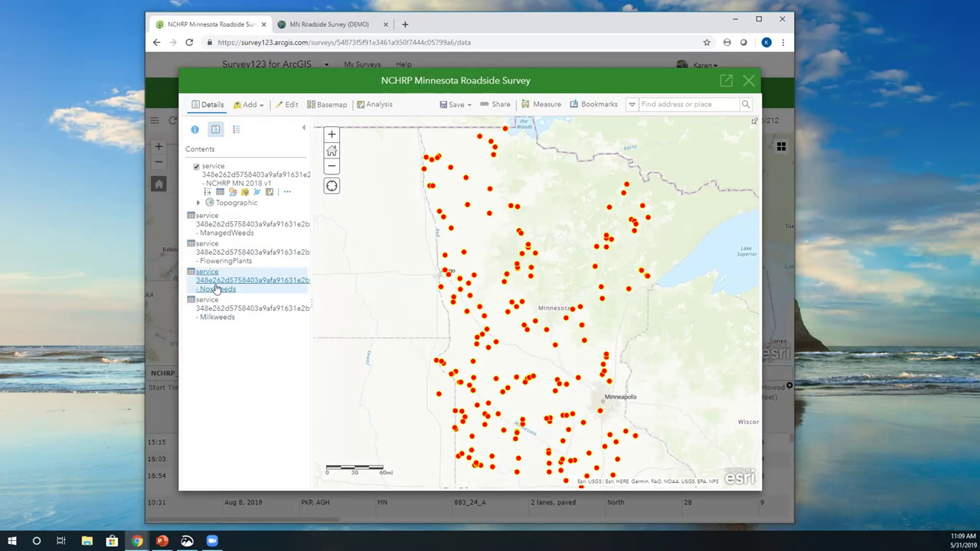
{"action": "left_click", "coordinate": [287, 195]}
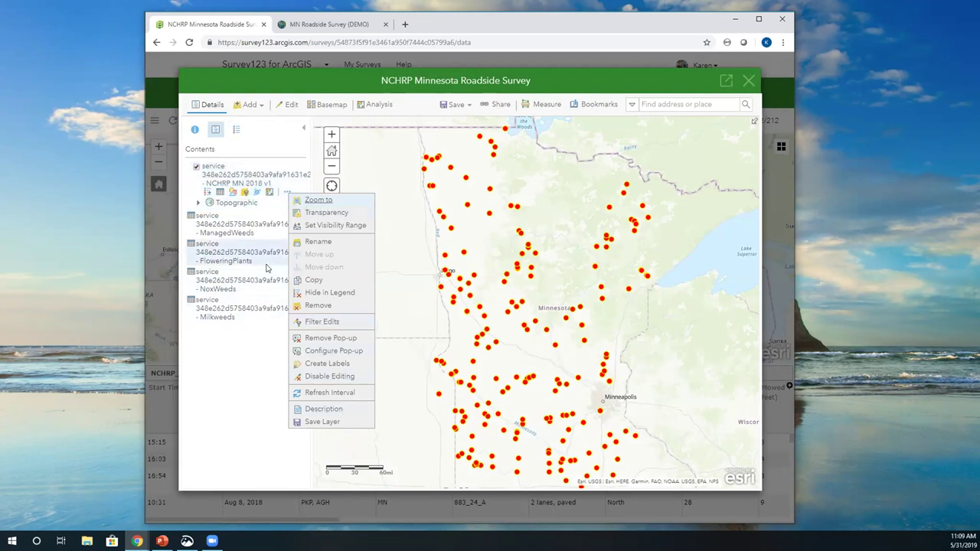
{"action": "left_click", "coordinate": [247, 370]}
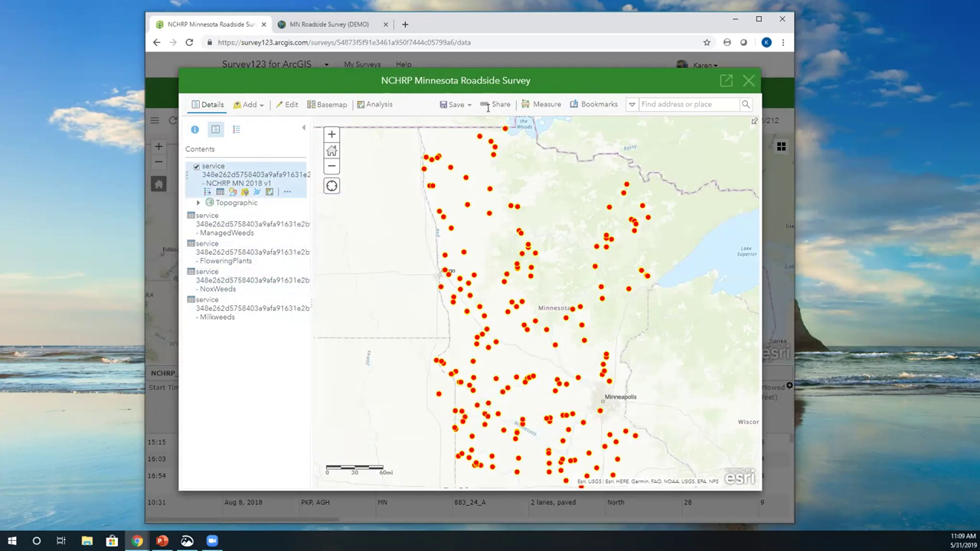
{"action": "left_click", "coordinate": [307, 23]}
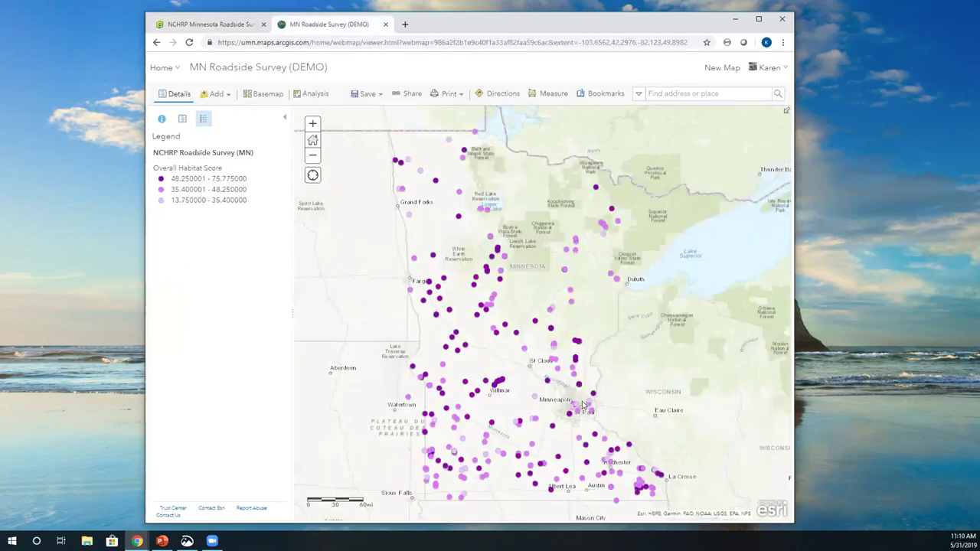
Try 4 classes in the Counts and Amounts (Color) style, then cancel to keep three classes.
{"action": "left_click", "coordinate": [183, 121]}
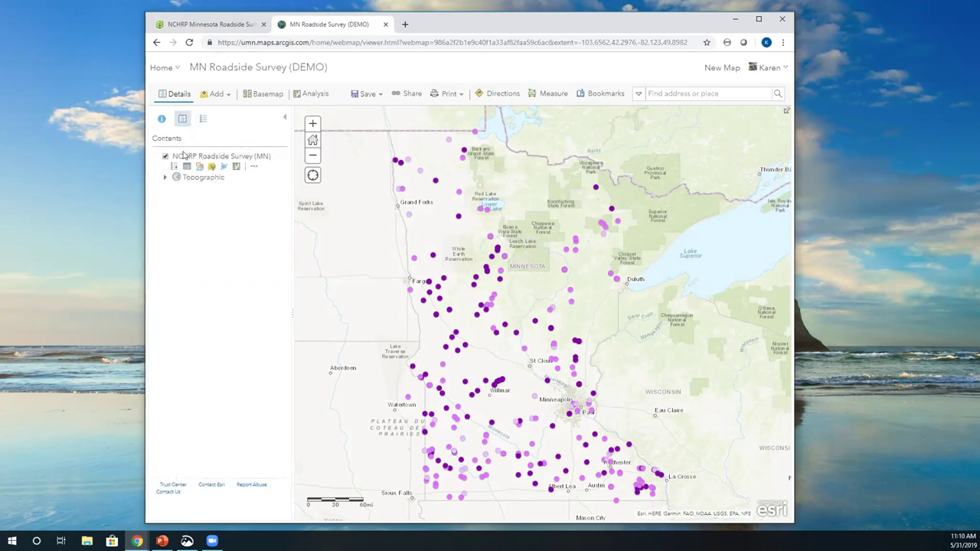
{"action": "left_click", "coordinate": [201, 172]}
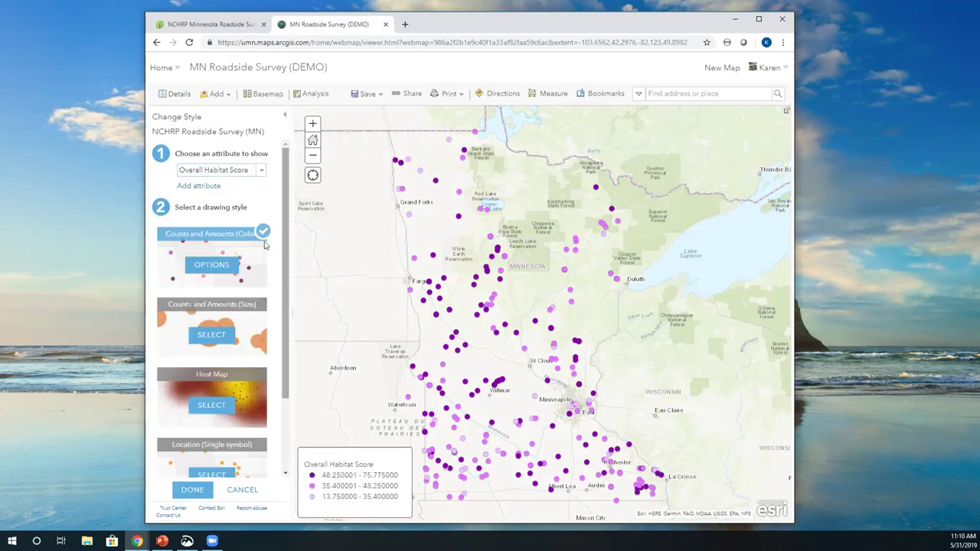
{"action": "left_click_drag", "start_coordinate": [287, 209], "coordinate": [284, 179]}
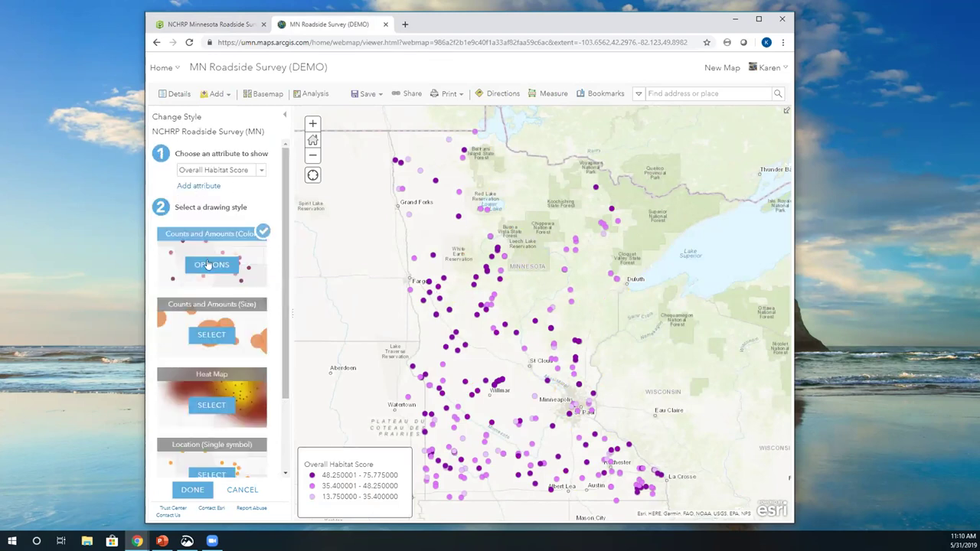
{"action": "left_click", "coordinate": [212, 266]}
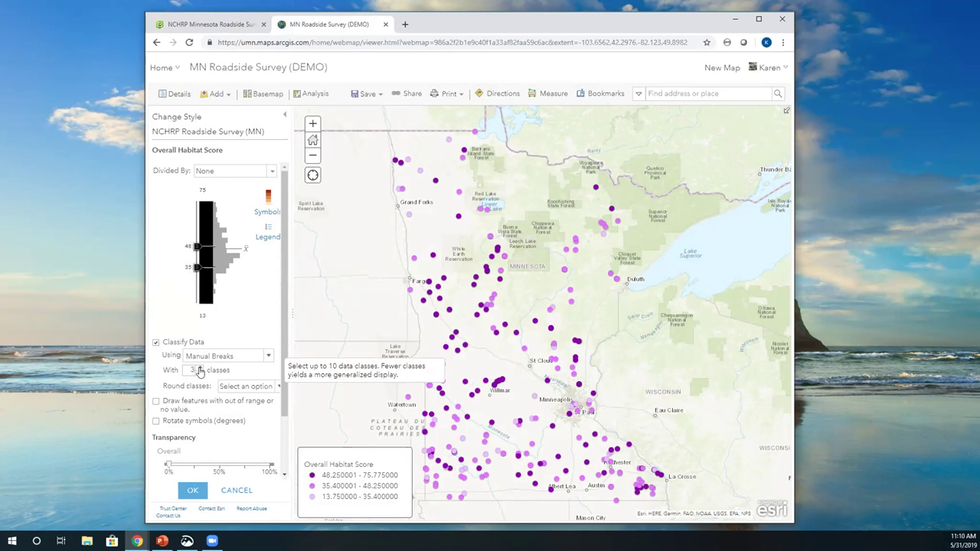
{"action": "left_click", "coordinate": [199, 368]}
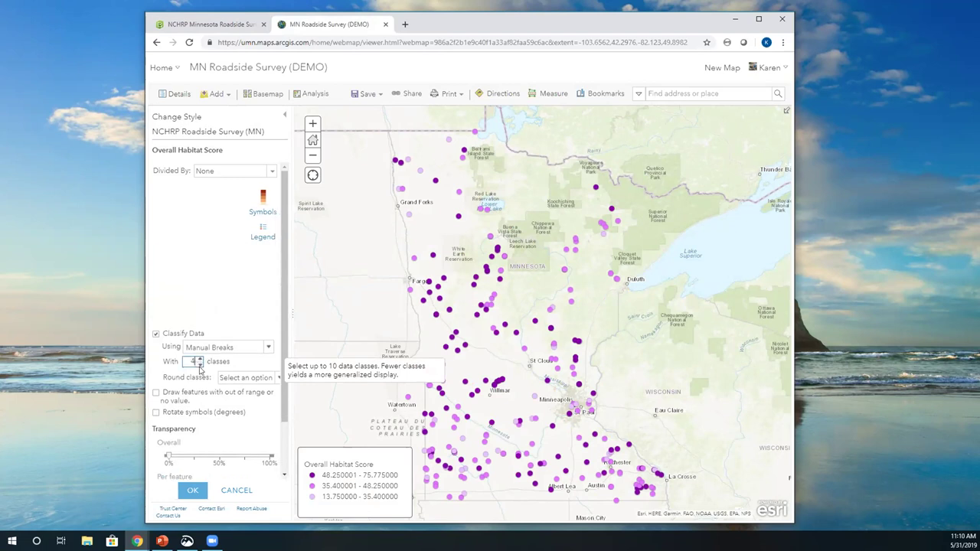
{"action": "left_click", "coordinate": [199, 367]}
{"action": "left_click", "coordinate": [200, 374]}
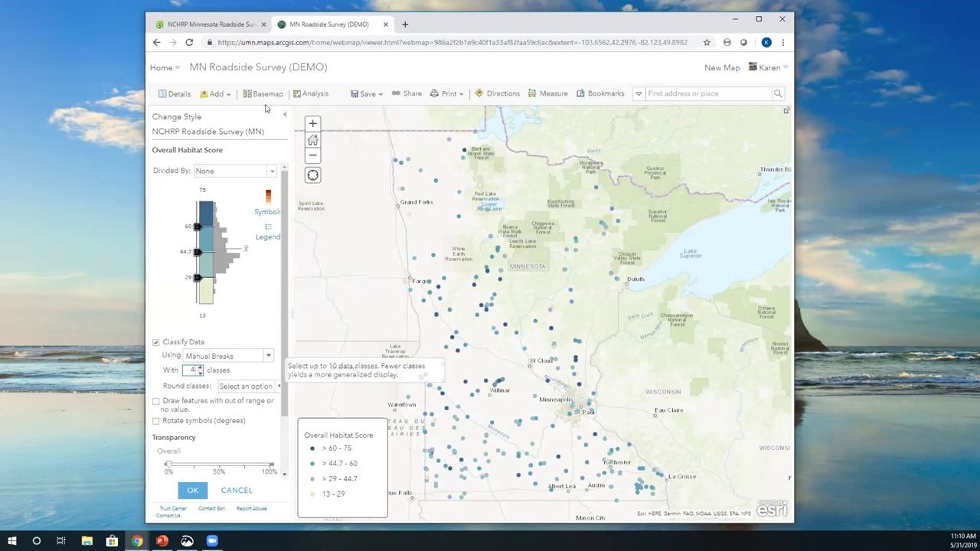
{"action": "left_click", "coordinate": [232, 491]}
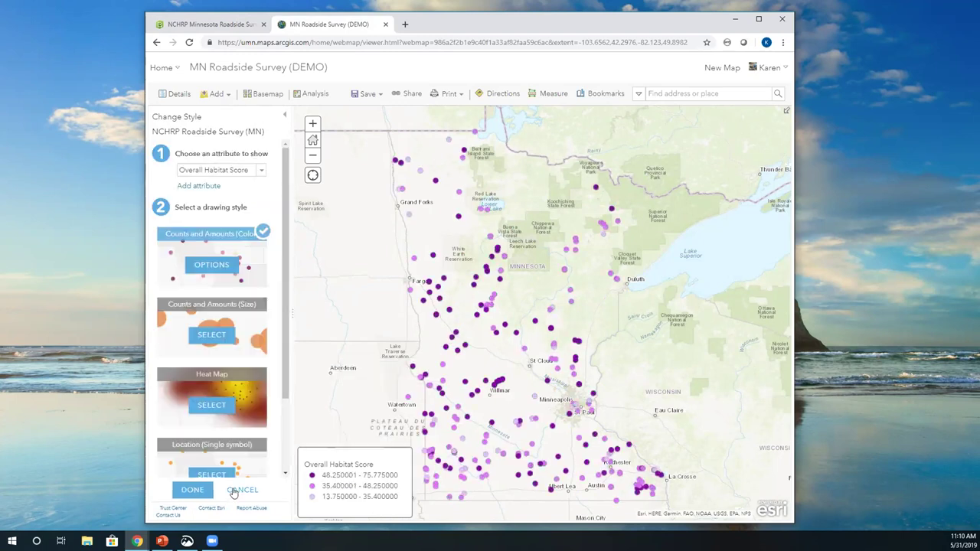
{"action": "left_click", "coordinate": [284, 116]}
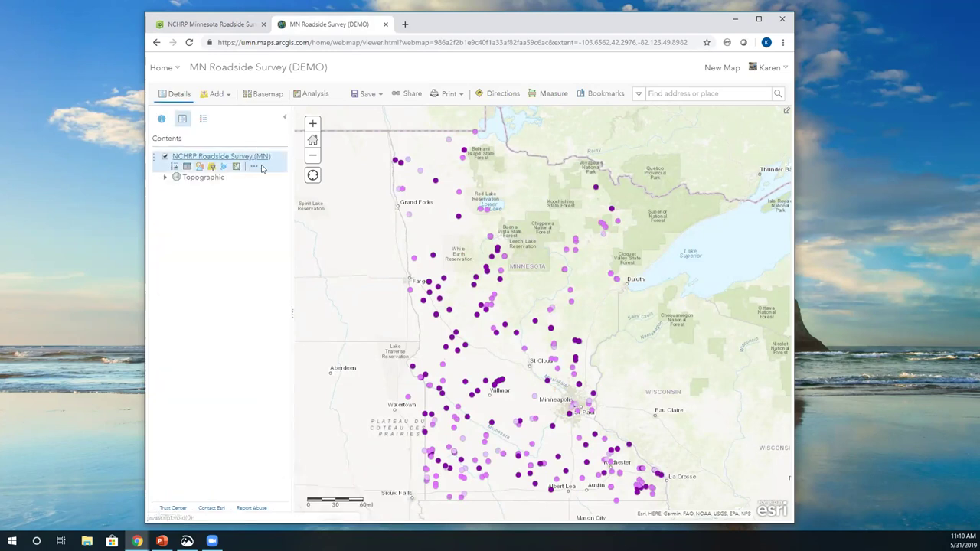
Show the legend and open site 816799's pop-up near Willmar, Overall Habitat Score 51.
{"action": "left_click", "coordinate": [202, 119]}
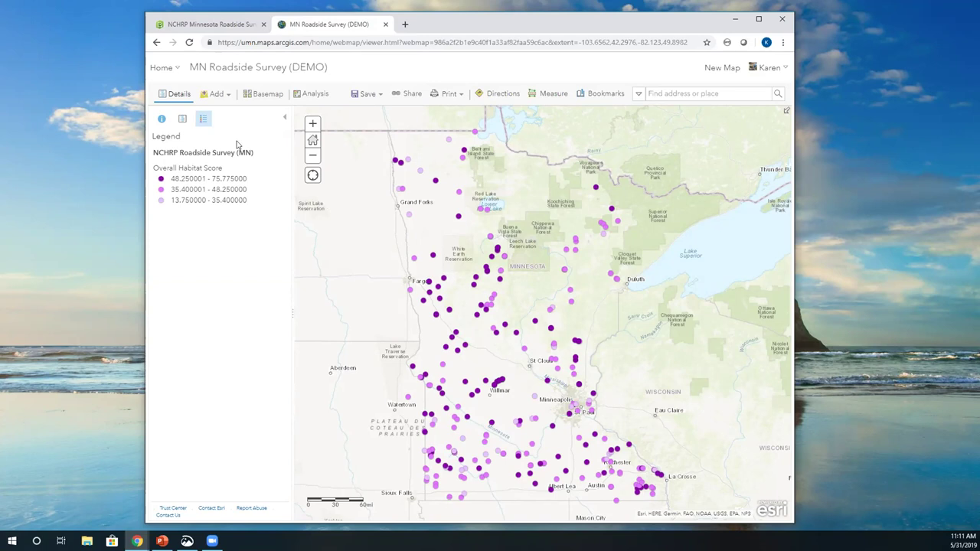
{"action": "left_click", "coordinate": [473, 397]}
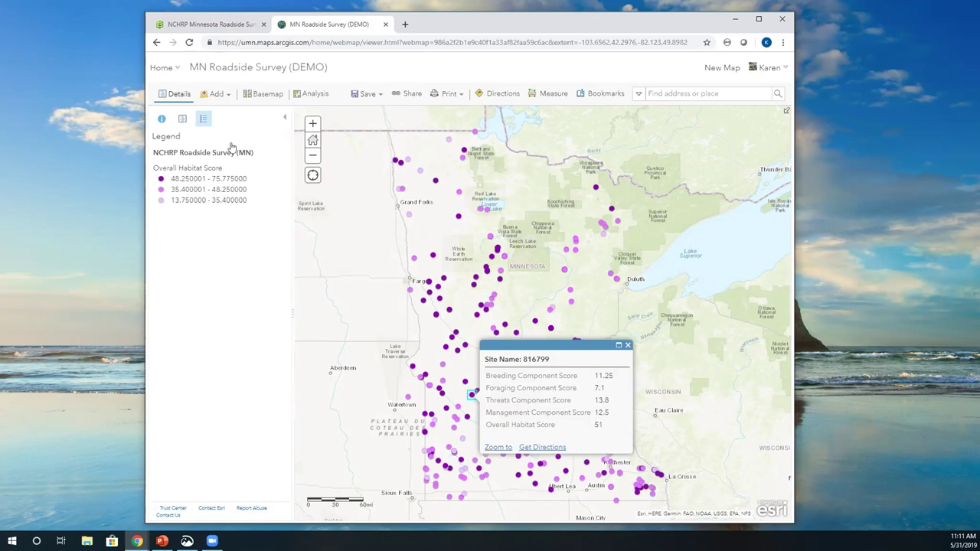
{"action": "left_click", "coordinate": [182, 119]}
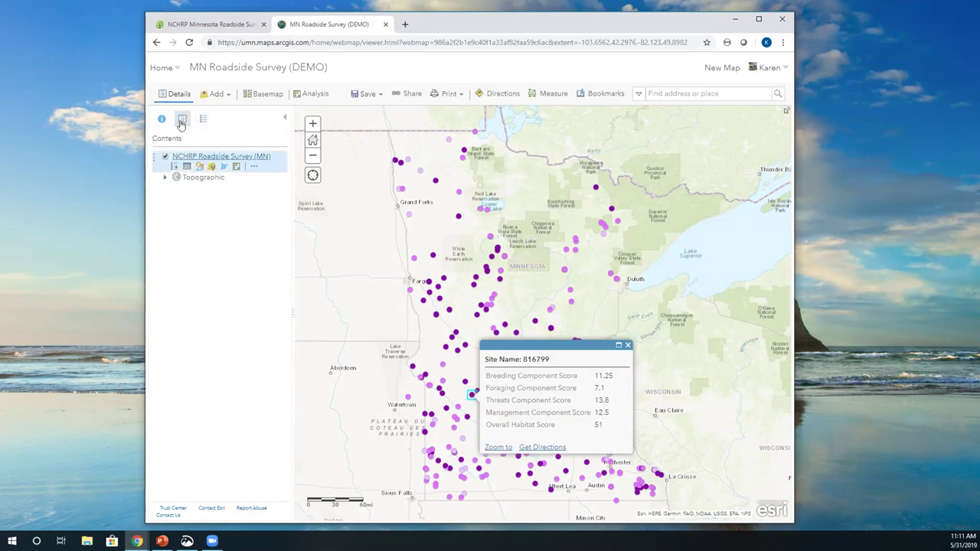
Open the survey layer's pop-up attribute settings and add the survey_date field.
{"action": "left_click", "coordinate": [255, 166]}
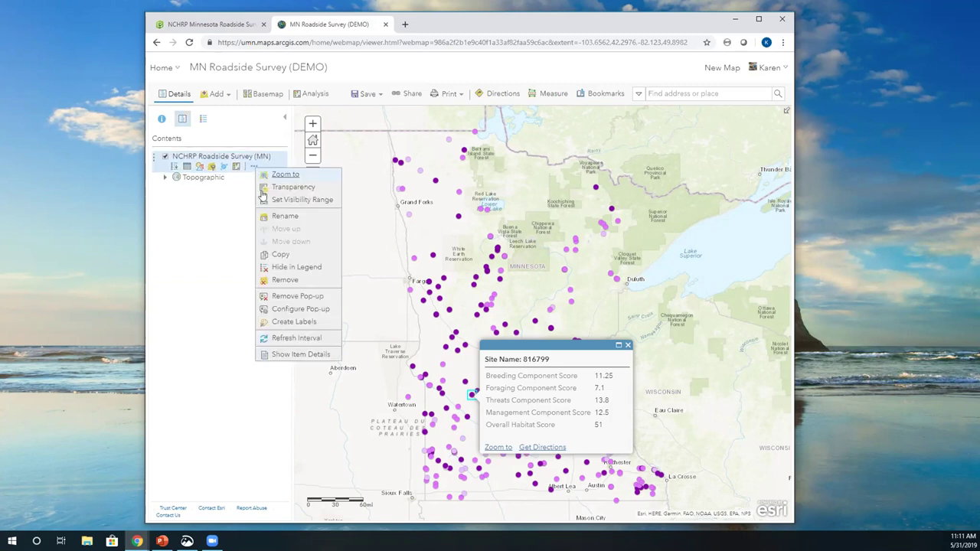
{"action": "left_click", "coordinate": [300, 310]}
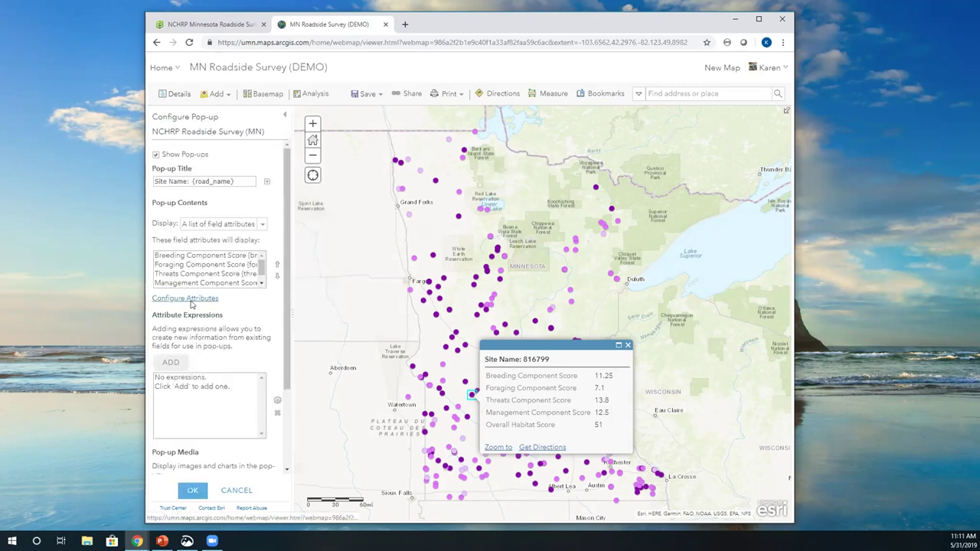
{"action": "left_click", "coordinate": [187, 299]}
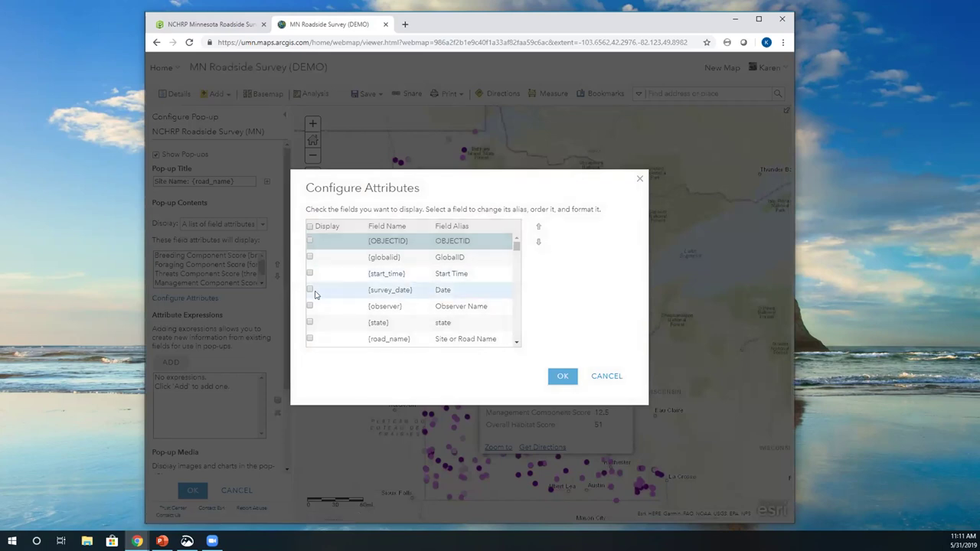
{"action": "left_click", "coordinate": [315, 294]}
{"action": "scroll", "coordinate": [313, 298], "scroll_direction": "down", "scroll_amount": 3}
{"action": "scroll", "coordinate": [311, 299], "scroll_direction": "up", "scroll_amount": 3}
{"action": "scroll", "coordinate": [311, 299], "scroll_direction": "down", "scroll_amount": 3}
{"action": "scroll", "coordinate": [310, 300], "scroll_direction": "down", "scroll_amount": 3}
{"action": "scroll", "coordinate": [313, 303], "scroll_direction": "up", "scroll_amount": 2}
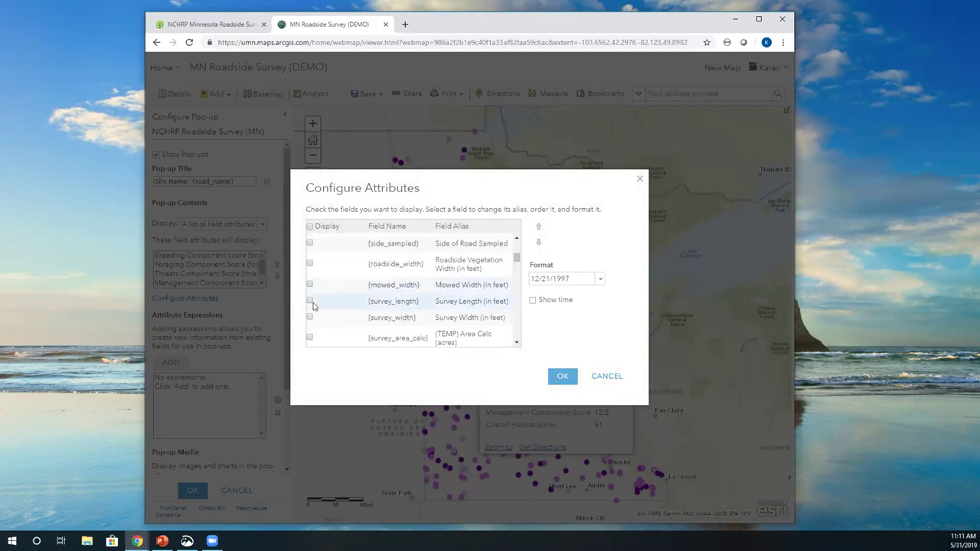
Add mowed_width, roadside_width and mowed_height to the pop-up and save the configuration.
{"action": "left_click", "coordinate": [310, 284]}
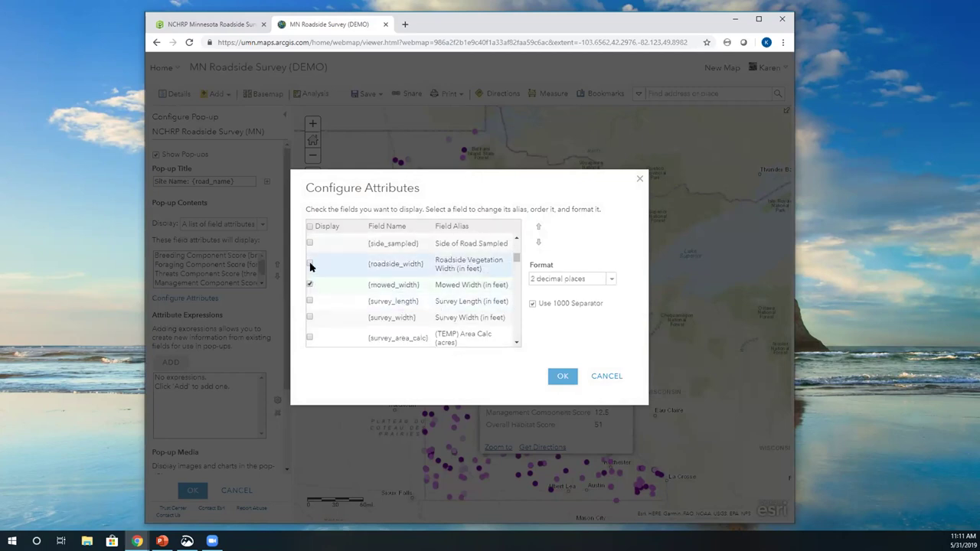
{"action": "left_click", "coordinate": [310, 265]}
{"action": "scroll", "coordinate": [319, 284], "scroll_direction": "down", "scroll_amount": 5}
{"action": "scroll", "coordinate": [320, 287], "scroll_direction": "up", "scroll_amount": 5}
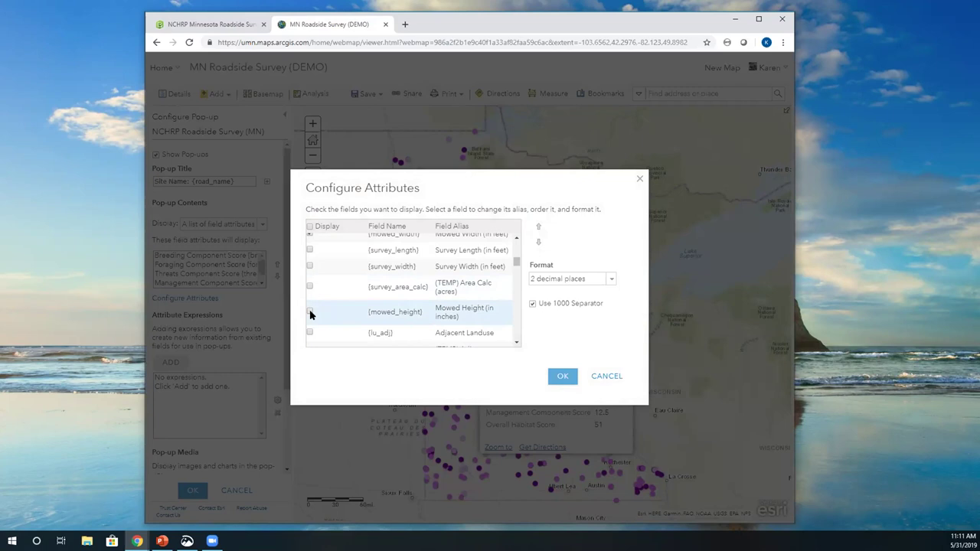
{"action": "left_click", "coordinate": [309, 312]}
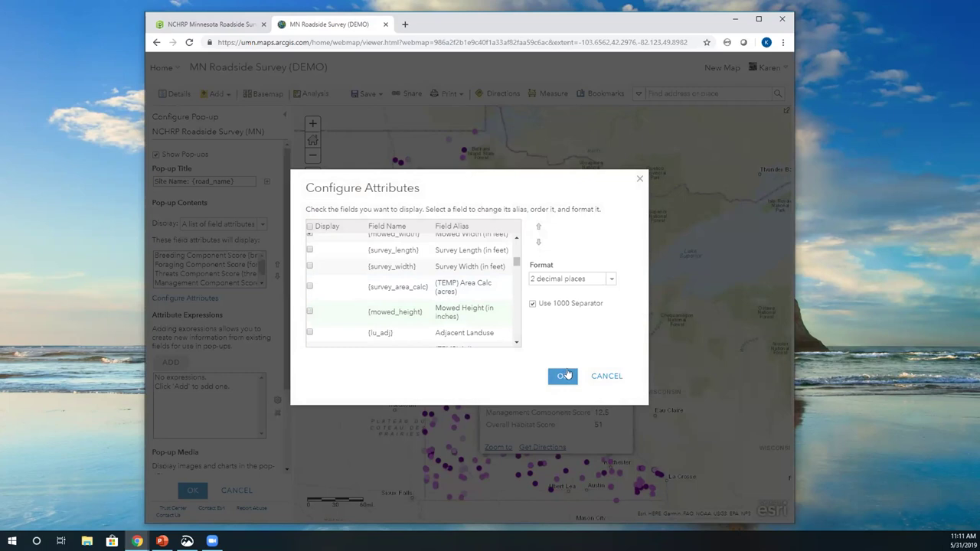
{"action": "left_click", "coordinate": [563, 376]}
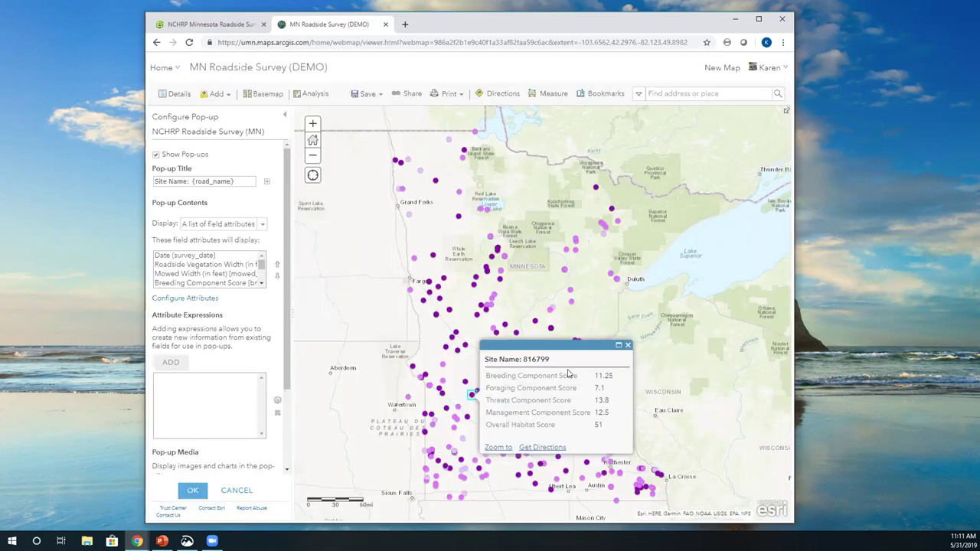
{"action": "left_click", "coordinate": [192, 491]}
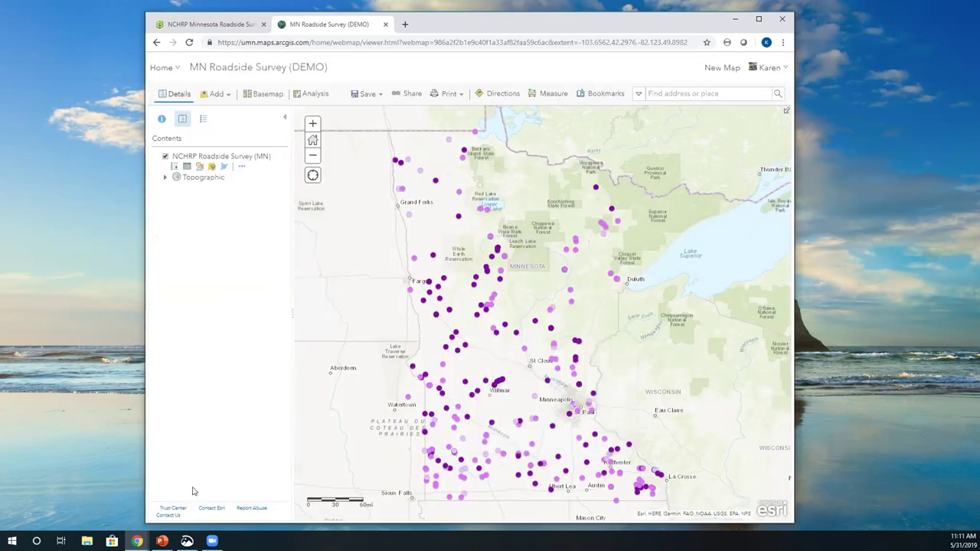
{"action": "left_click", "coordinate": [498, 382]}
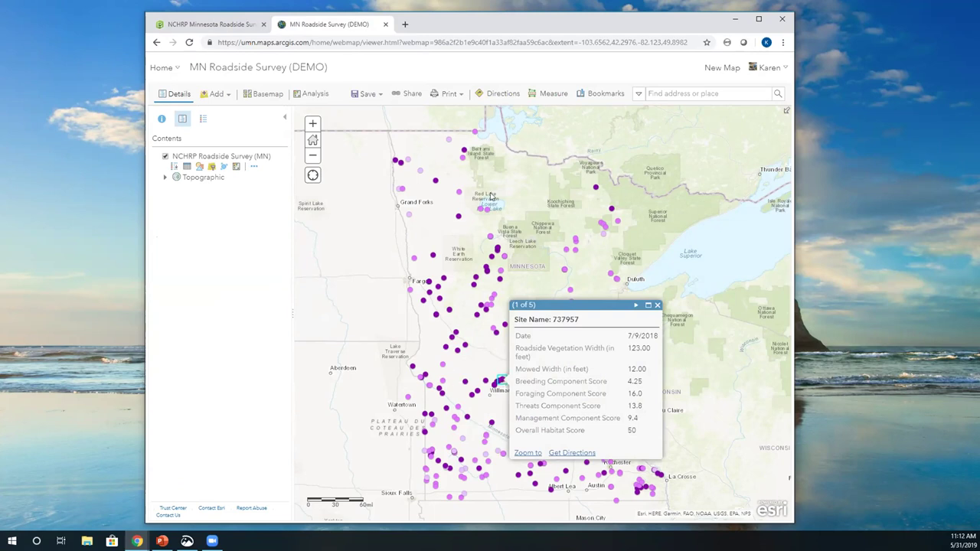
{"action": "left_click", "coordinate": [406, 94]}
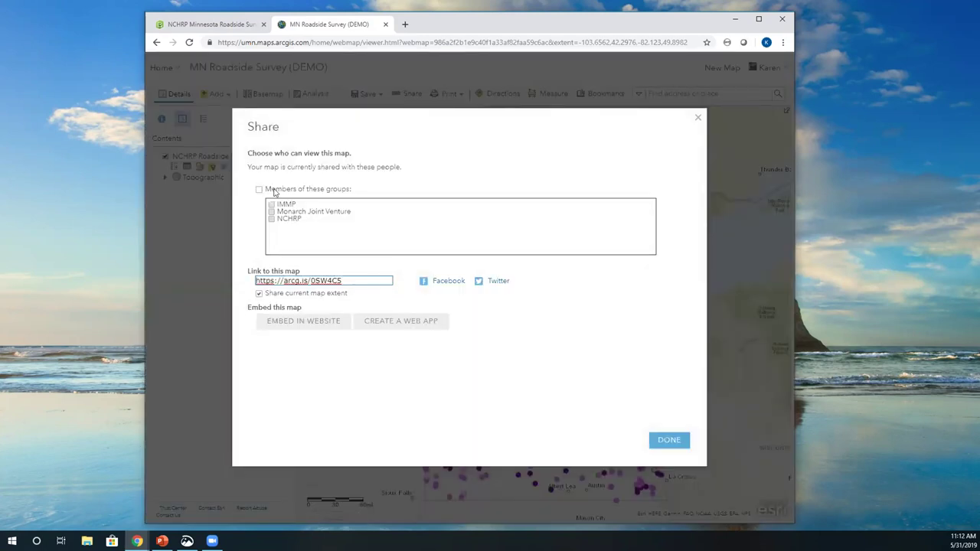
{"action": "left_click_drag", "start_coordinate": [342, 280], "coordinate": [244, 283]}
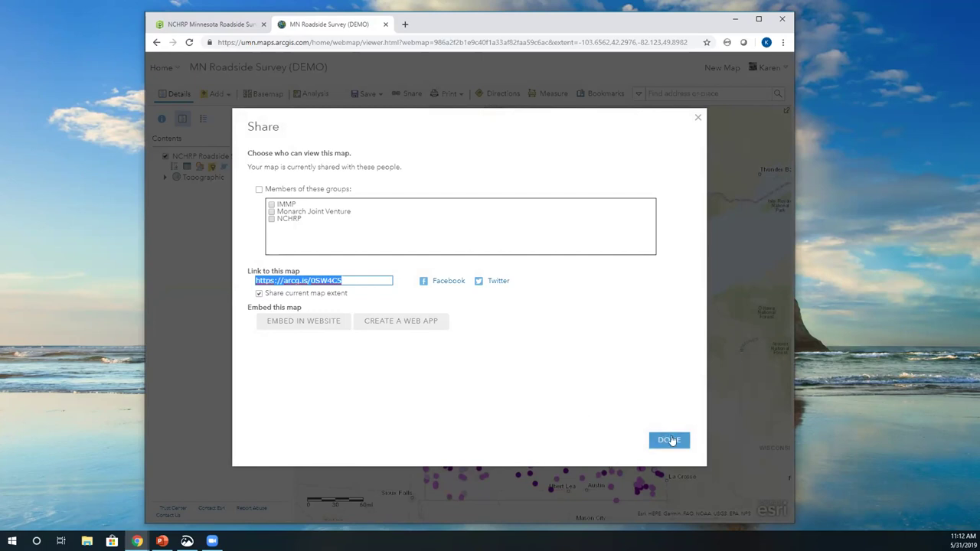
{"action": "left_click", "coordinate": [669, 440]}
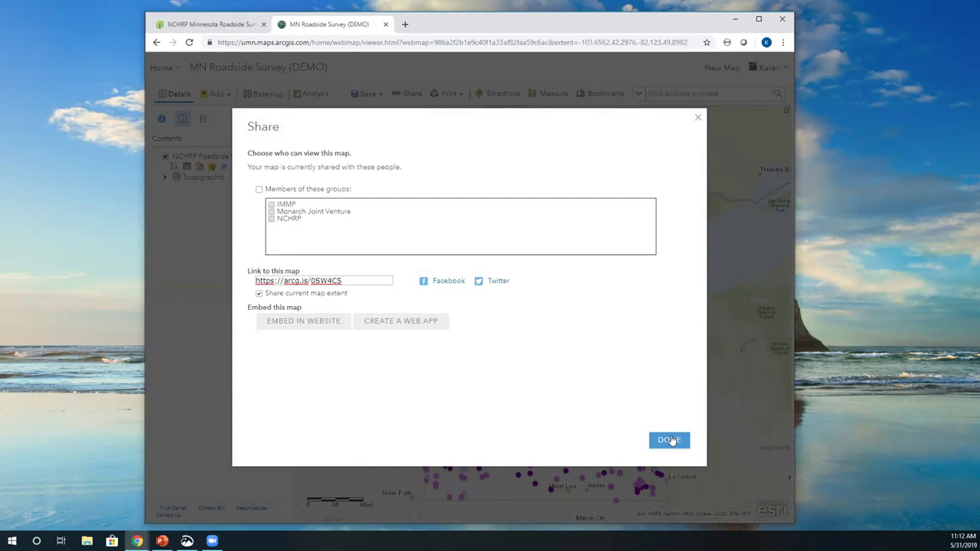
{"action": "left_click", "coordinate": [669, 440]}
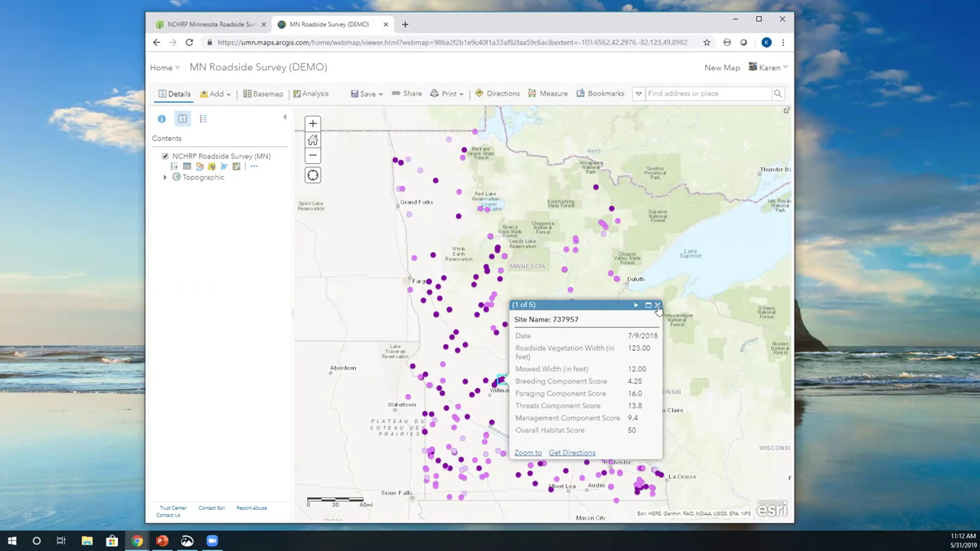
{"action": "left_click", "coordinate": [657, 306]}
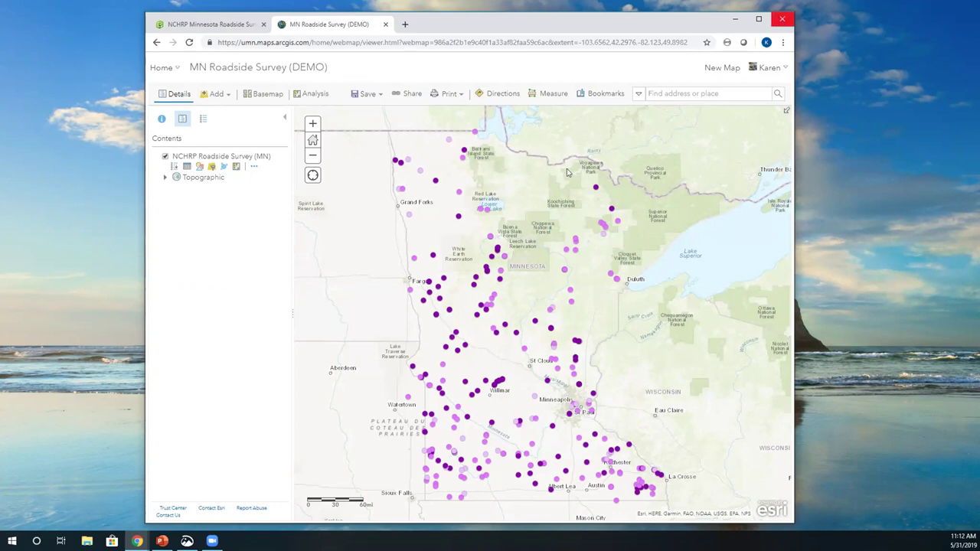
Start the slide show from slide 33, QUESTIONS?, in PowerPoint.
{"action": "left_click", "coordinate": [162, 541]}
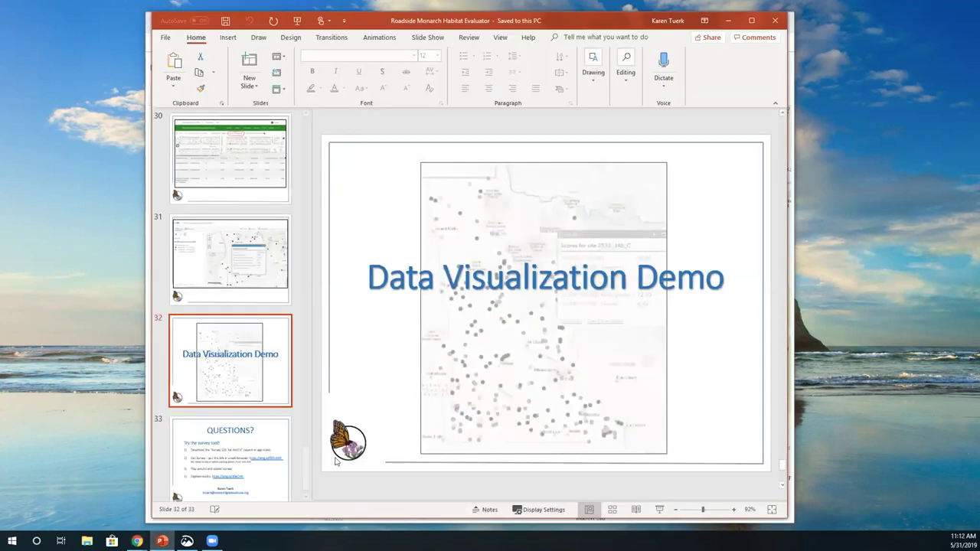
{"action": "left_click", "coordinate": [242, 483]}
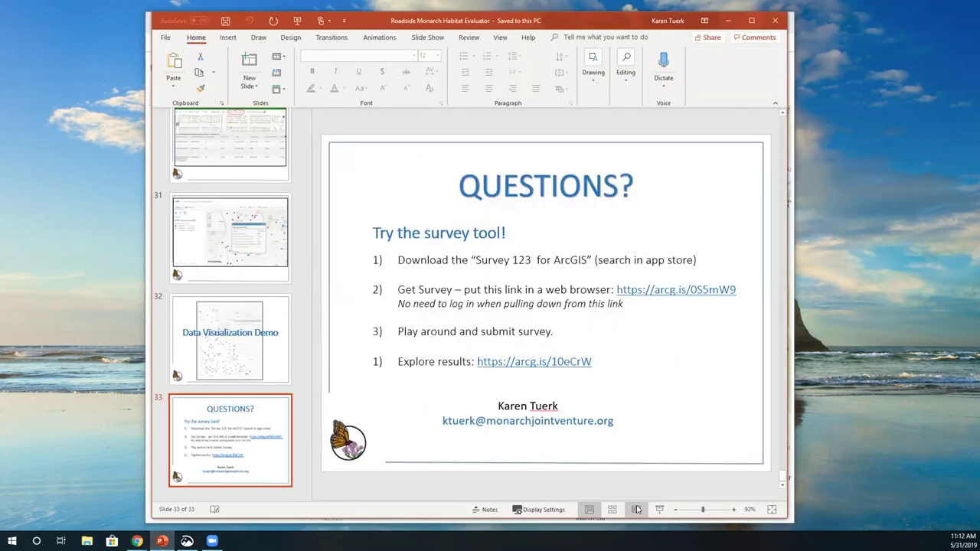
{"action": "left_click", "coordinate": [660, 509]}
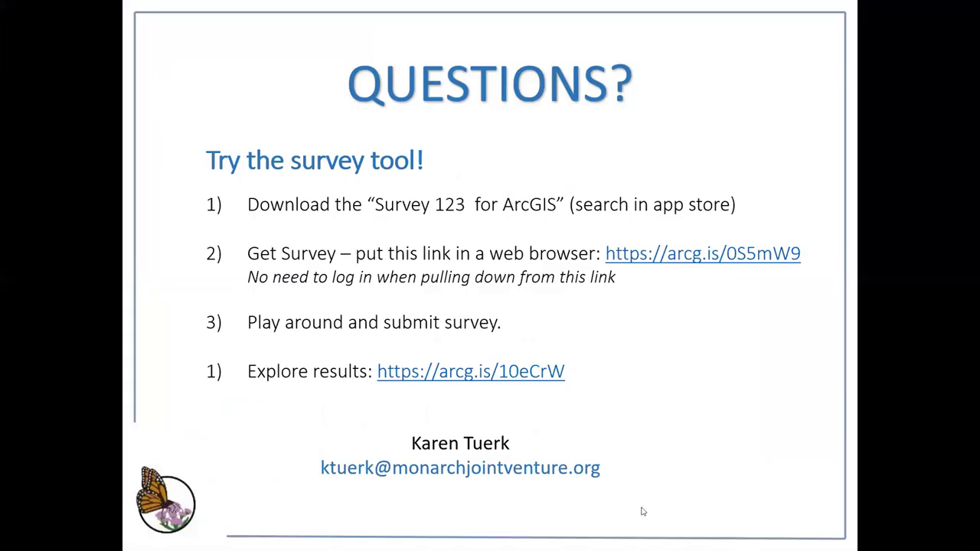
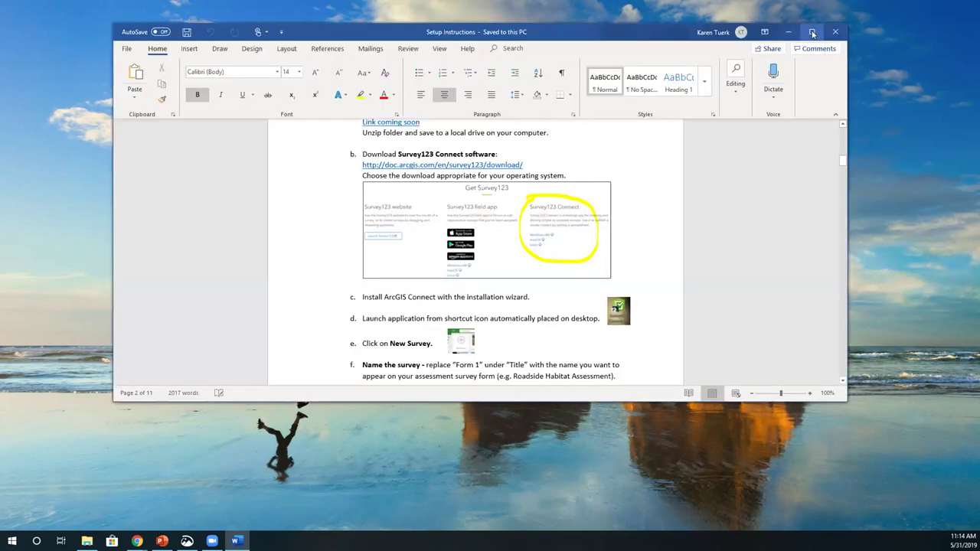
Maximize the Word window showing the Setup Instructions document.
{"action": "left_click", "coordinate": [814, 28]}
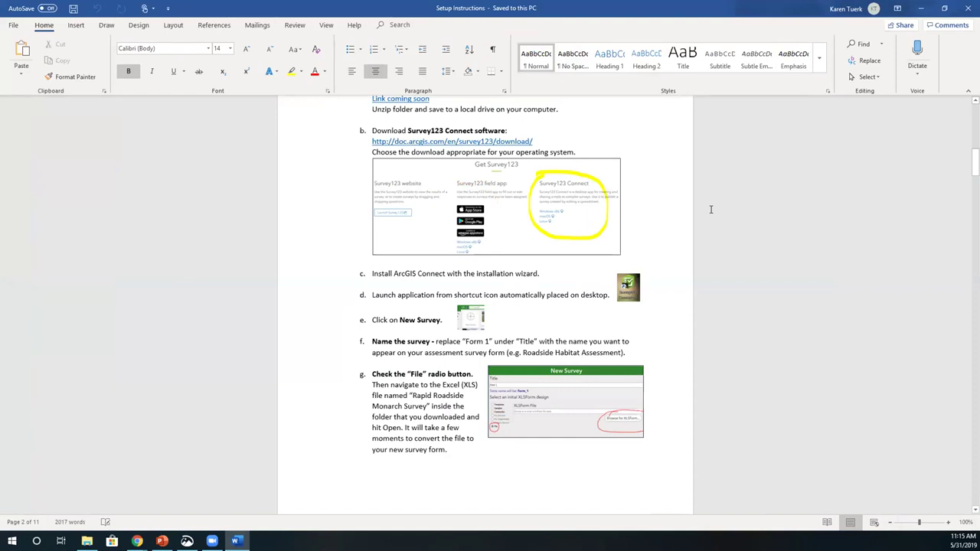
Read the setup instructions down to section 6 Set permissions, then minimize Word.
{"action": "scroll", "coordinate": [711, 209], "scroll_direction": "up", "scroll_amount": 2}
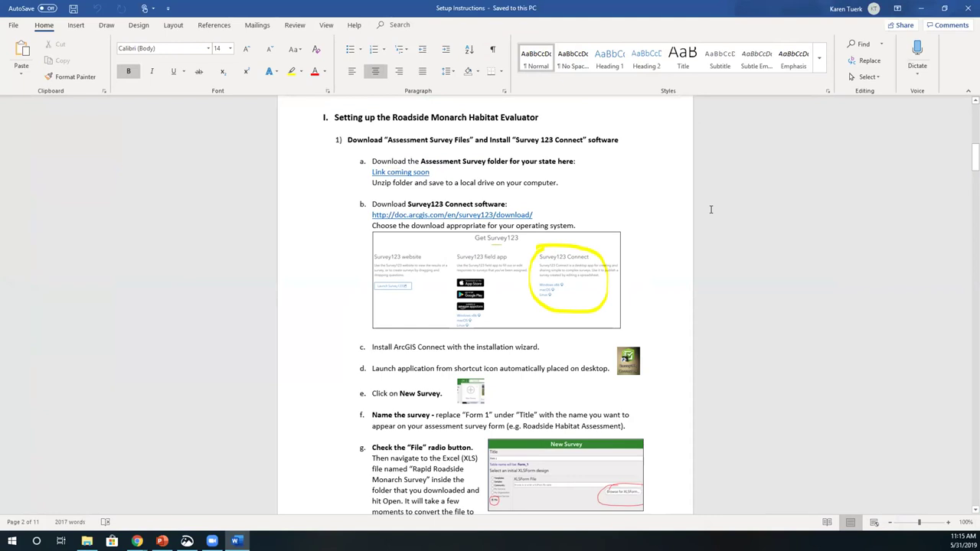
{"action": "scroll", "coordinate": [710, 209], "scroll_direction": "up", "scroll_amount": 3}
{"action": "scroll", "coordinate": [710, 207], "scroll_direction": "down", "scroll_amount": 12}
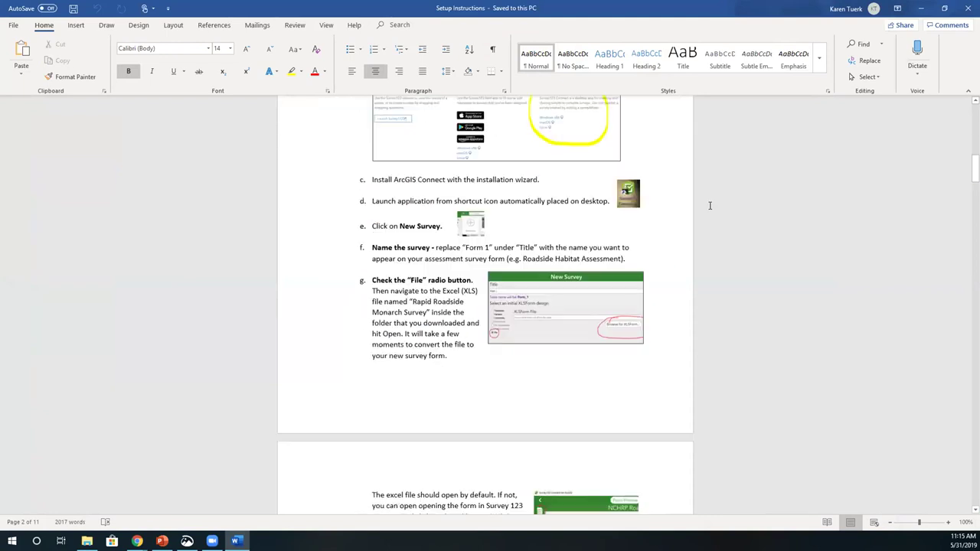
{"action": "scroll", "coordinate": [710, 205], "scroll_direction": "down", "scroll_amount": 13}
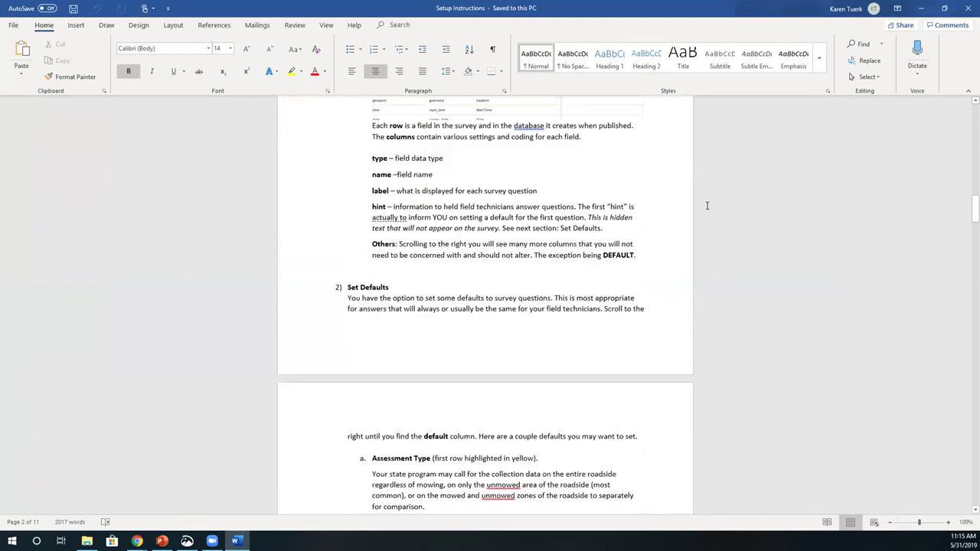
{"action": "scroll", "coordinate": [706, 205], "scroll_direction": "down", "scroll_amount": 12}
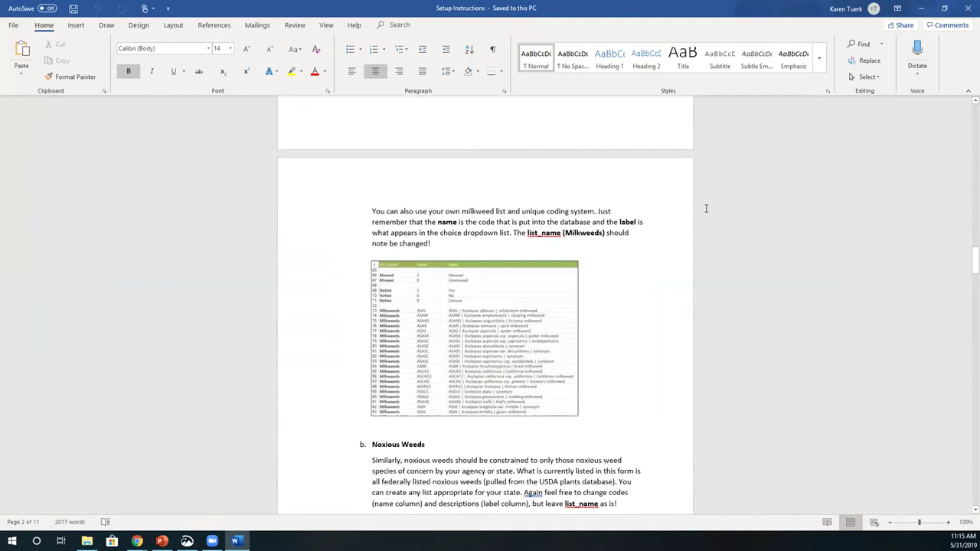
{"action": "scroll", "coordinate": [705, 206], "scroll_direction": "down", "scroll_amount": 10}
{"action": "scroll", "coordinate": [705, 204], "scroll_direction": "up", "scroll_amount": 5}
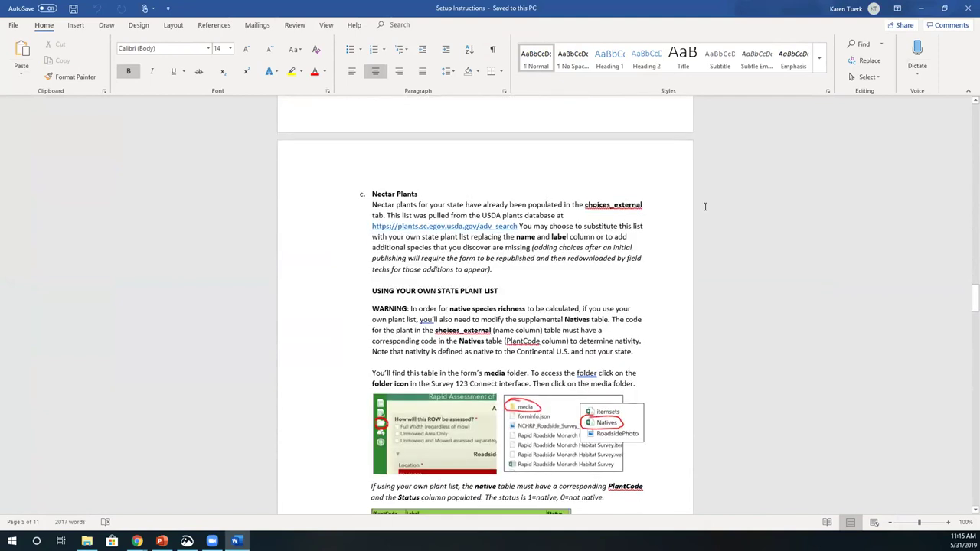
{"action": "scroll", "coordinate": [705, 205], "scroll_direction": "up", "scroll_amount": 3}
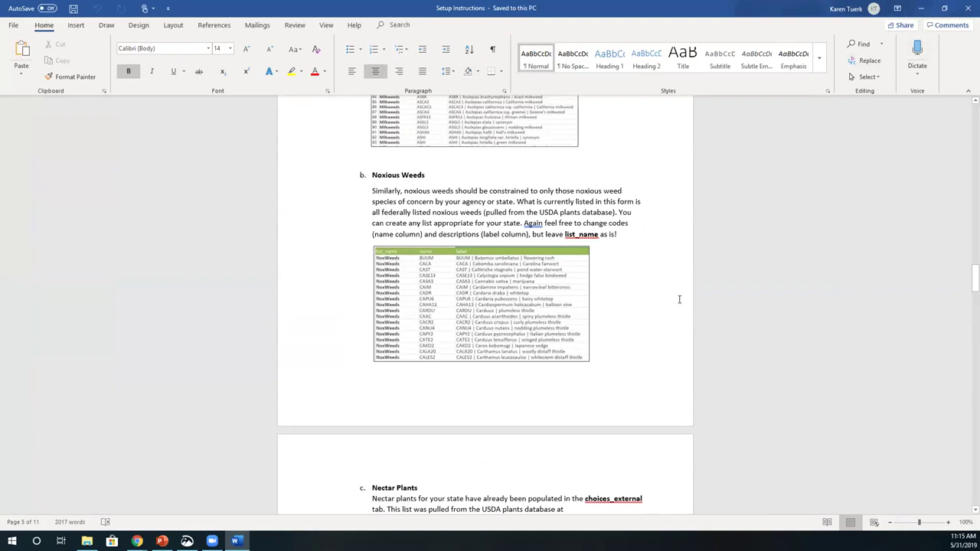
{"action": "scroll", "coordinate": [772, 279], "scroll_direction": "down", "scroll_amount": 5}
{"action": "scroll", "coordinate": [772, 280], "scroll_direction": "down", "scroll_amount": 8}
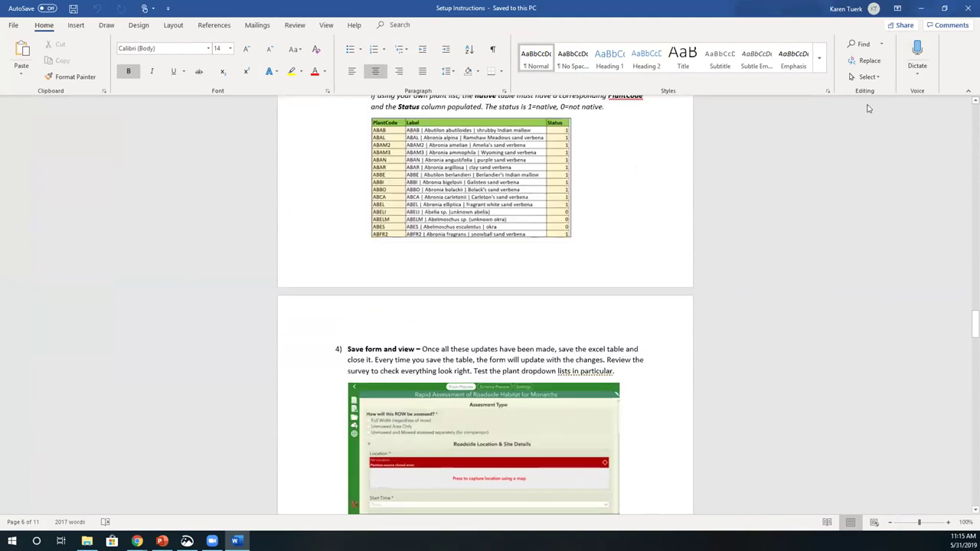
{"action": "scroll", "coordinate": [843, 208], "scroll_direction": "down", "scroll_amount": 8}
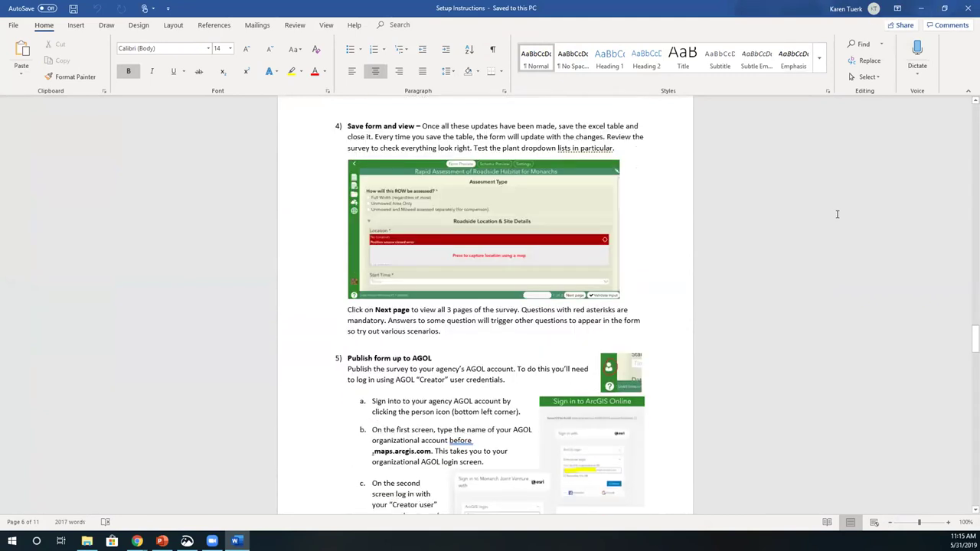
{"action": "scroll", "coordinate": [837, 214], "scroll_direction": "down", "scroll_amount": 10}
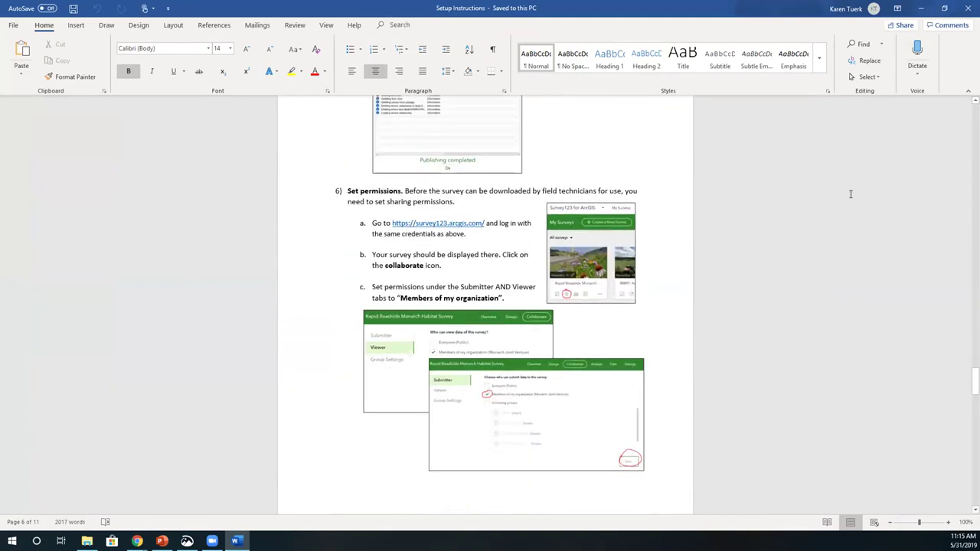
{"action": "left_click", "coordinate": [921, 8]}
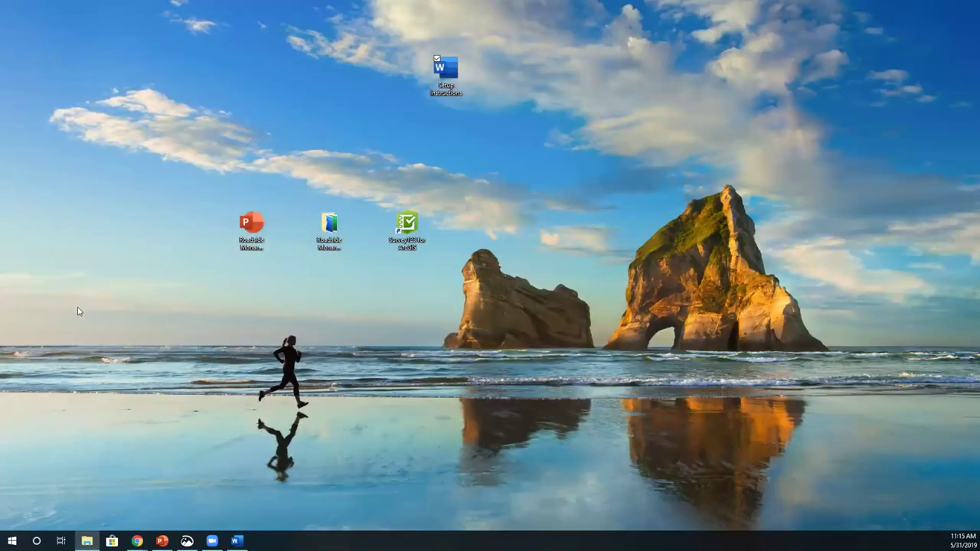
Launch Survey123 Connect for ArcGIS from its desktop shortcut.
{"action": "left_click", "coordinate": [405, 225]}
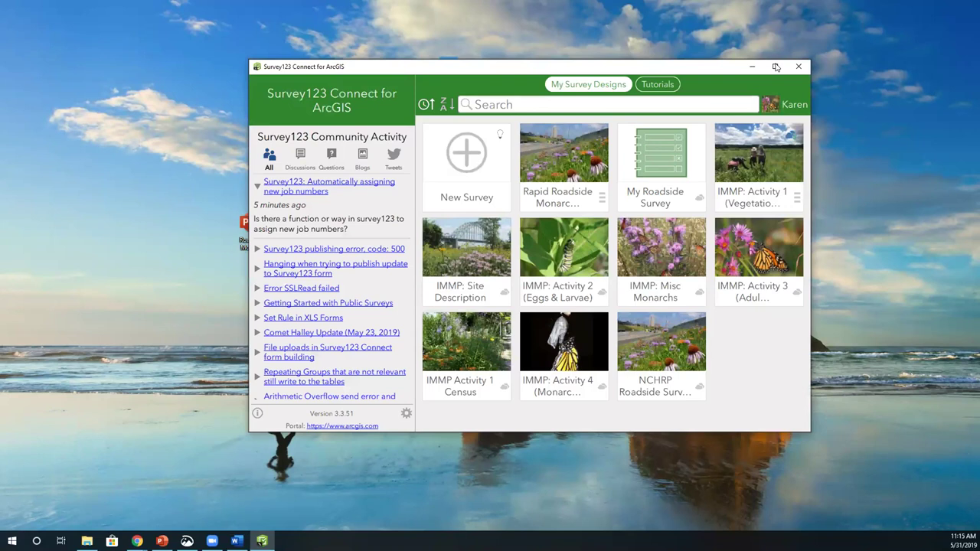
Maximize Survey123 Connect and open the Rapid Roadside Monarch XLSForm at its choices sheet.
{"action": "left_click", "coordinate": [775, 69]}
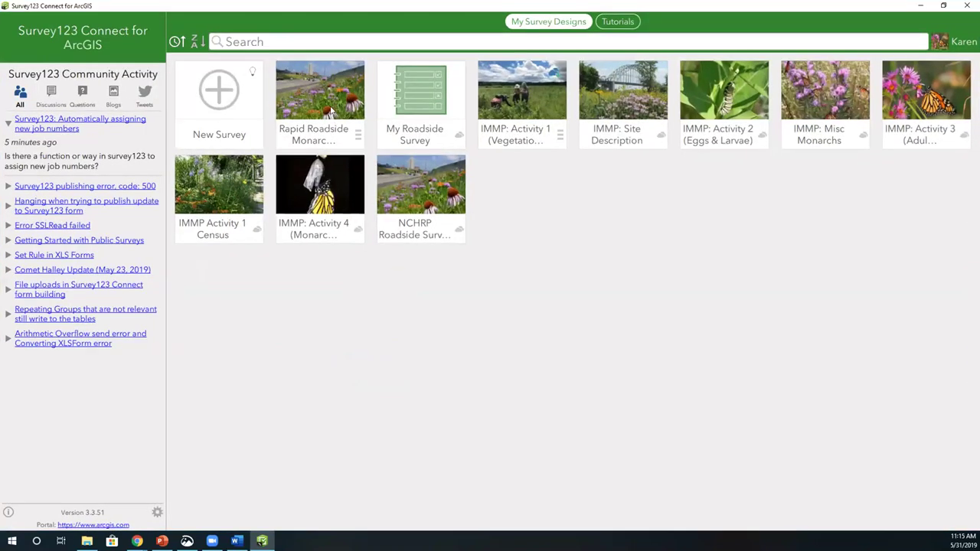
{"action": "left_click", "coordinate": [331, 112]}
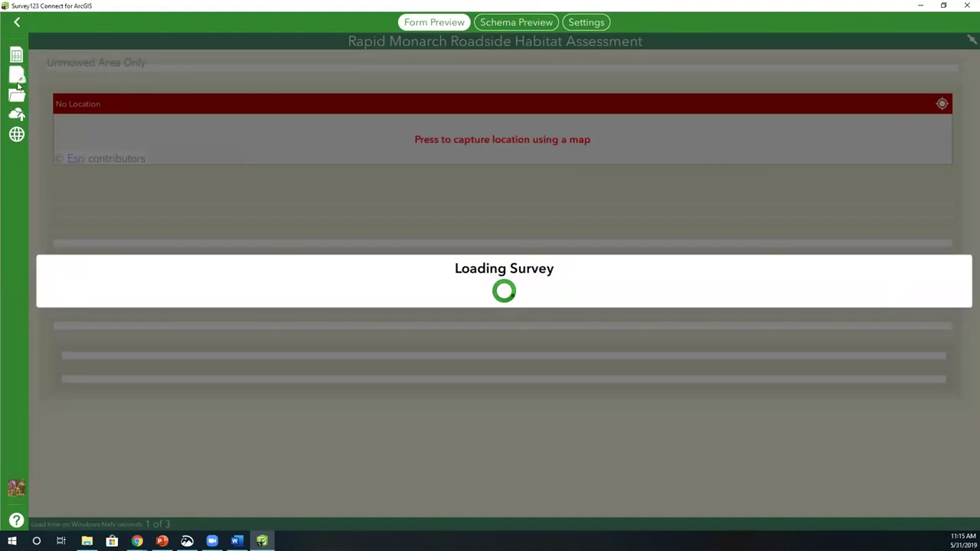
{"action": "left_click", "coordinate": [17, 95]}
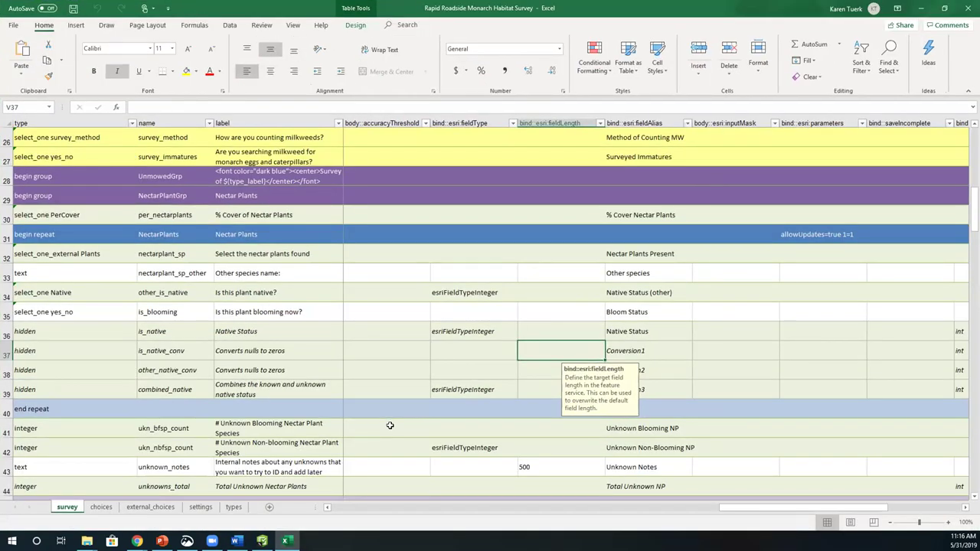
{"action": "left_click", "coordinate": [101, 507]}
Scroll to the top of the choices sheet and bring up row 12's context menu.
{"action": "scroll", "coordinate": [912, 317], "scroll_direction": "up", "scroll_amount": 14}
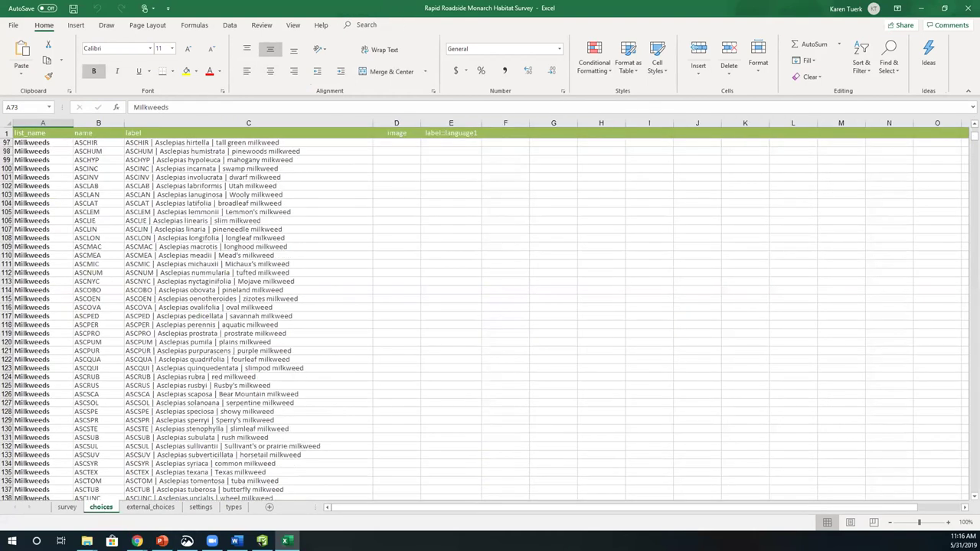
{"action": "scroll", "coordinate": [912, 317], "scroll_direction": "up", "scroll_amount": 20}
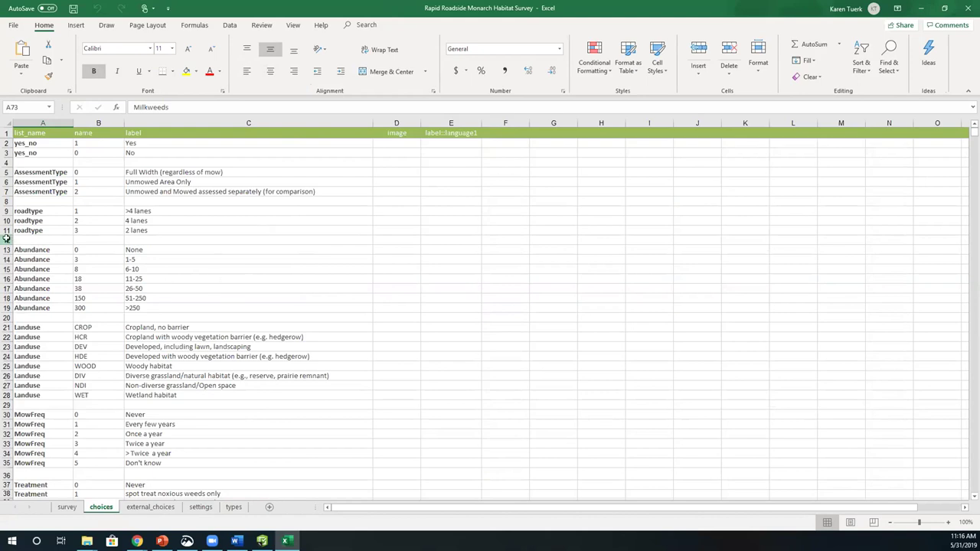
{"action": "right_click", "coordinate": [7, 239]}
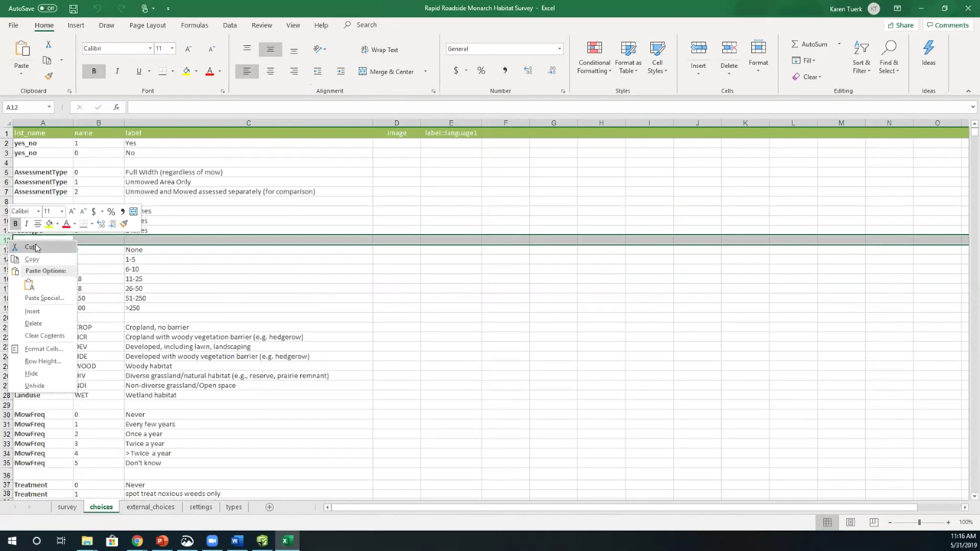
Insert a new row 12 with list name roadtype and label 'cloverleaf'.
{"action": "left_click", "coordinate": [52, 311]}
{"action": "left_click", "coordinate": [52, 230]}
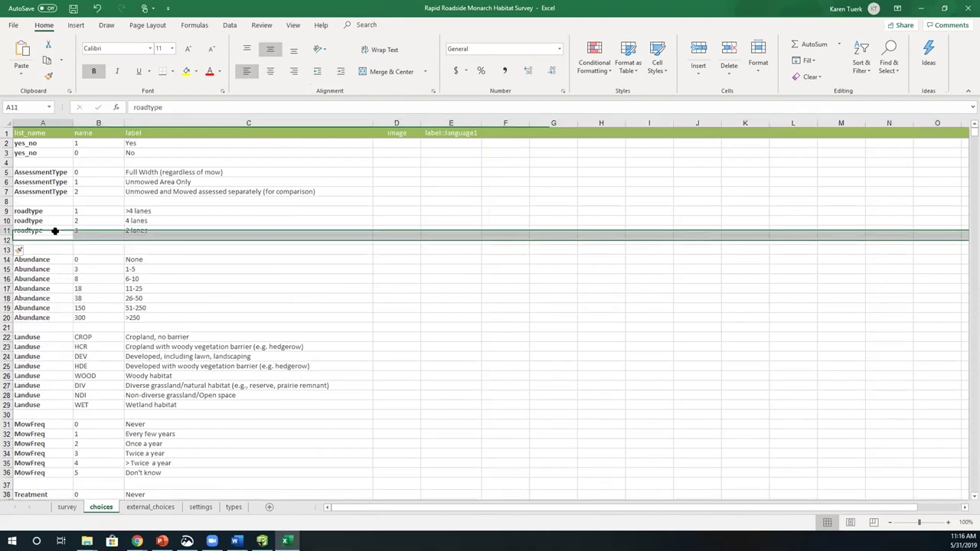
{"action": "left_click_drag", "start_coordinate": [71, 234], "coordinate": [72, 244]}
{"action": "left_click", "coordinate": [90, 240]}
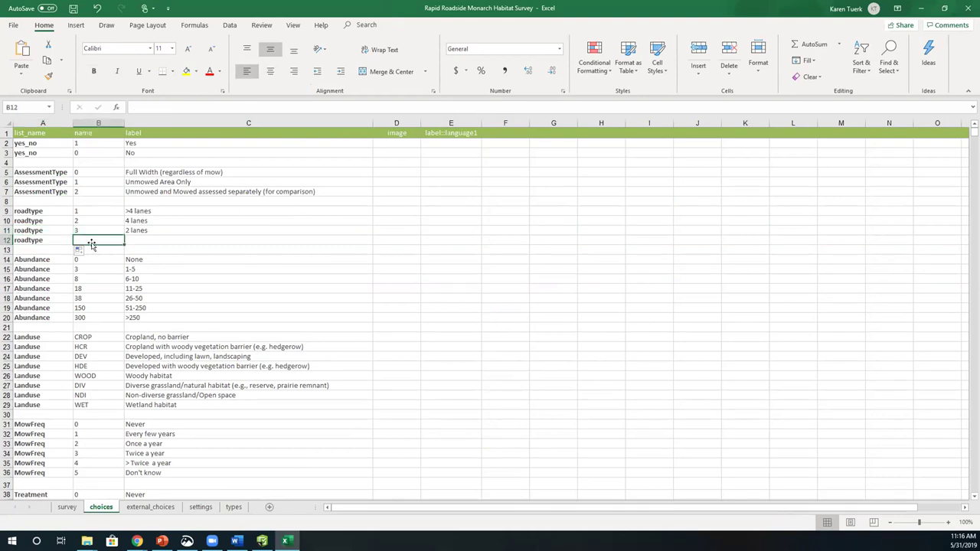
{"action": "left_click", "coordinate": [135, 239]}
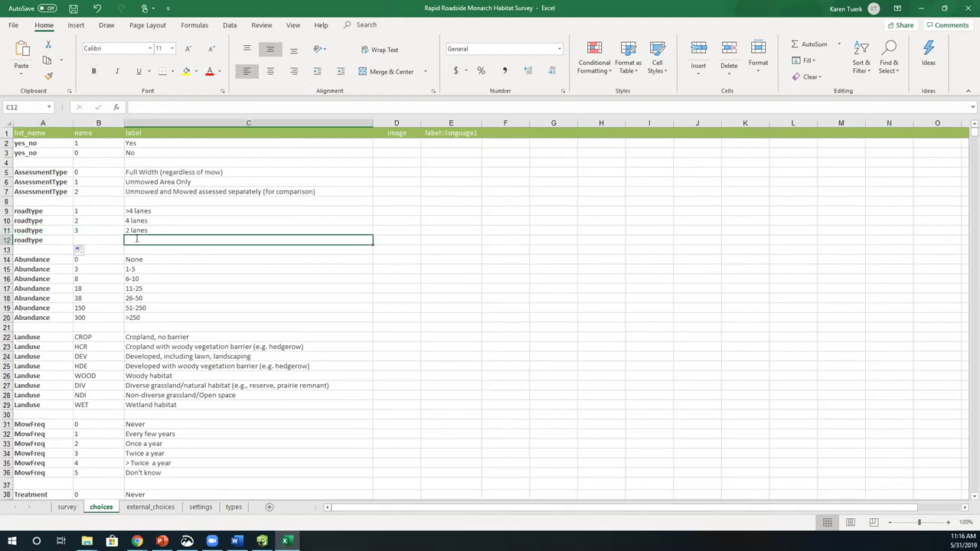
{"action": "type", "text": "cloverleaf"}
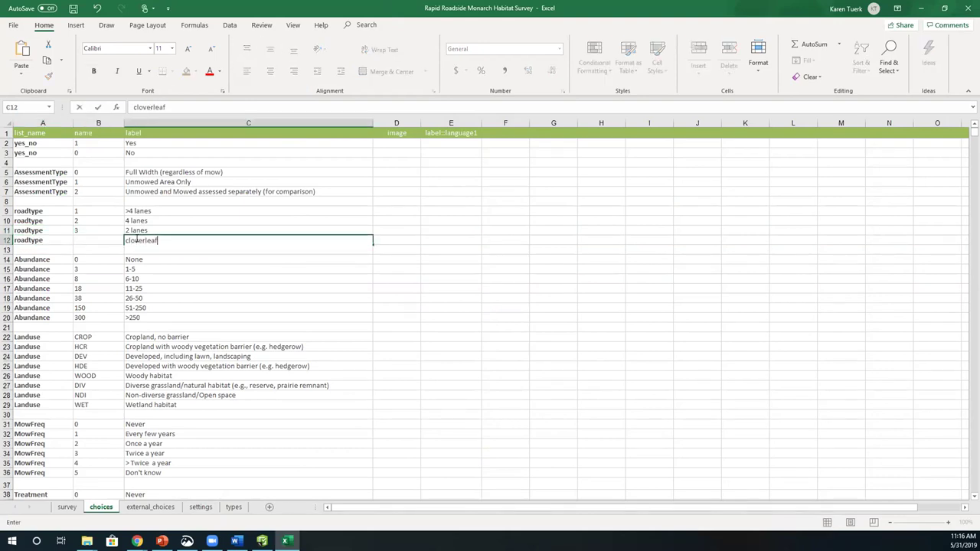
{"action": "left_click", "coordinate": [232, 286]}
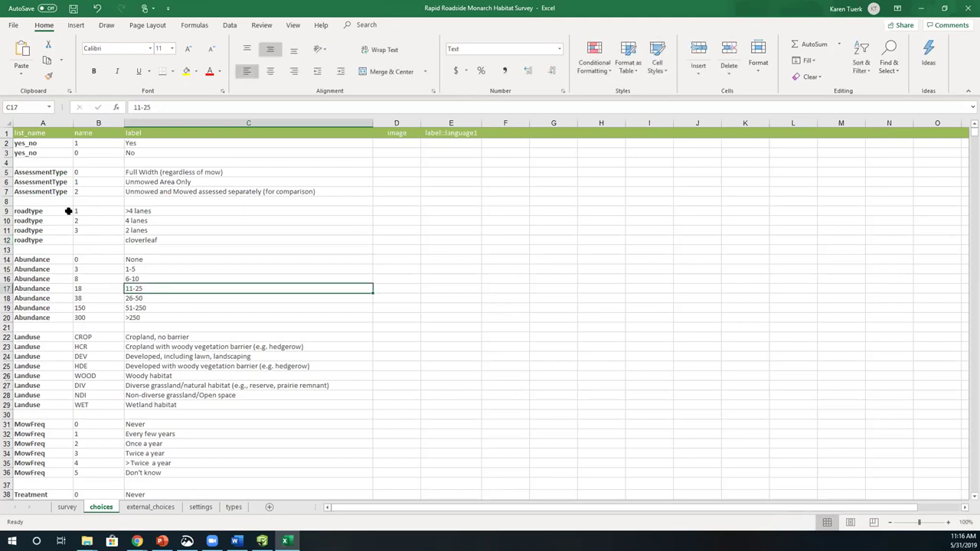
Give the cloverleaf choice the name 3, briefly trying 4 before restoring 3.
{"action": "left_click", "coordinate": [92, 239]}
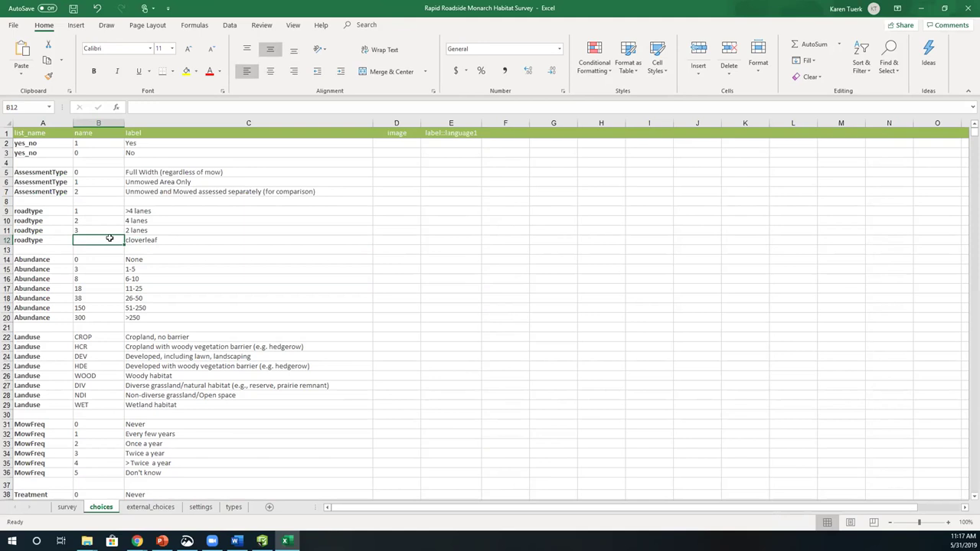
{"action": "type", "text": "3"}
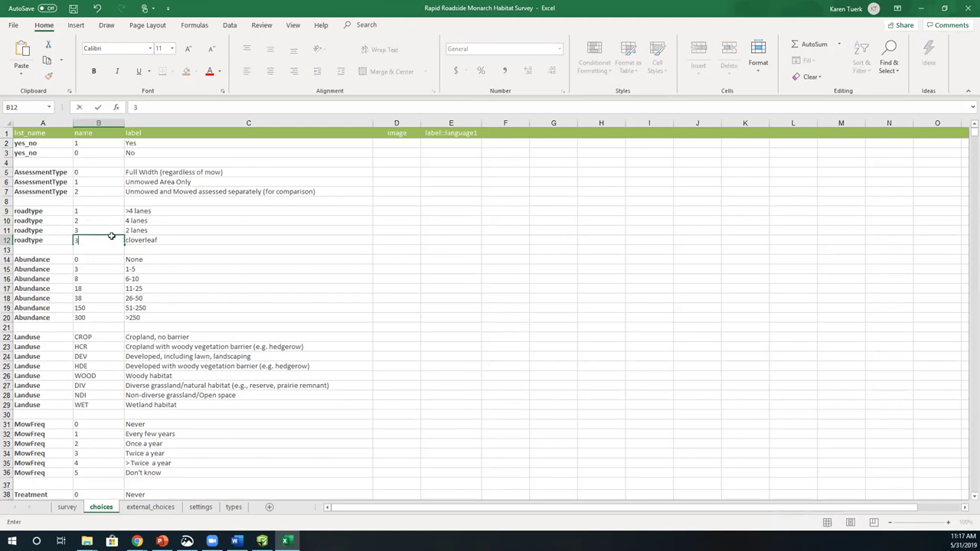
{"action": "left_click", "coordinate": [278, 301]}
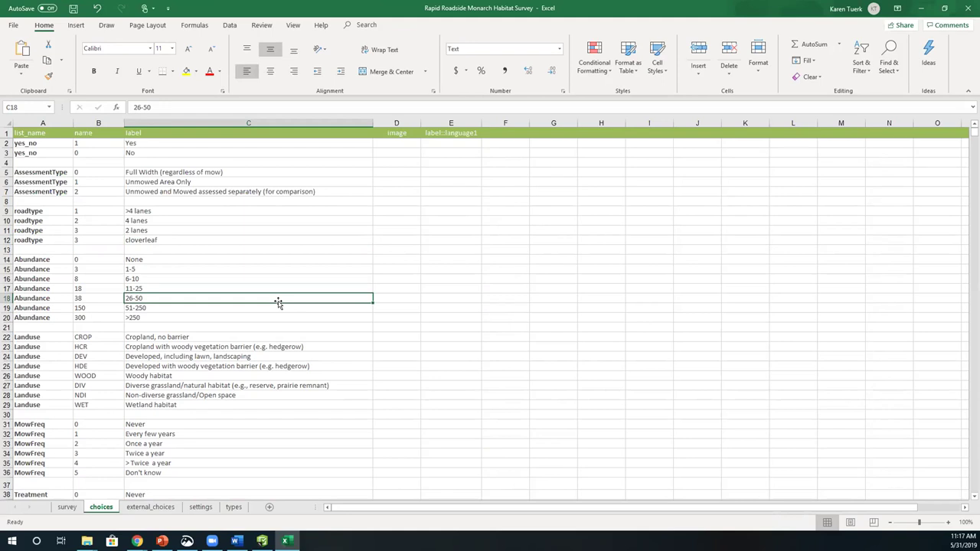
{"action": "left_click", "coordinate": [107, 242]}
{"action": "type", "text": "4"}
{"action": "left_click", "coordinate": [219, 277]}
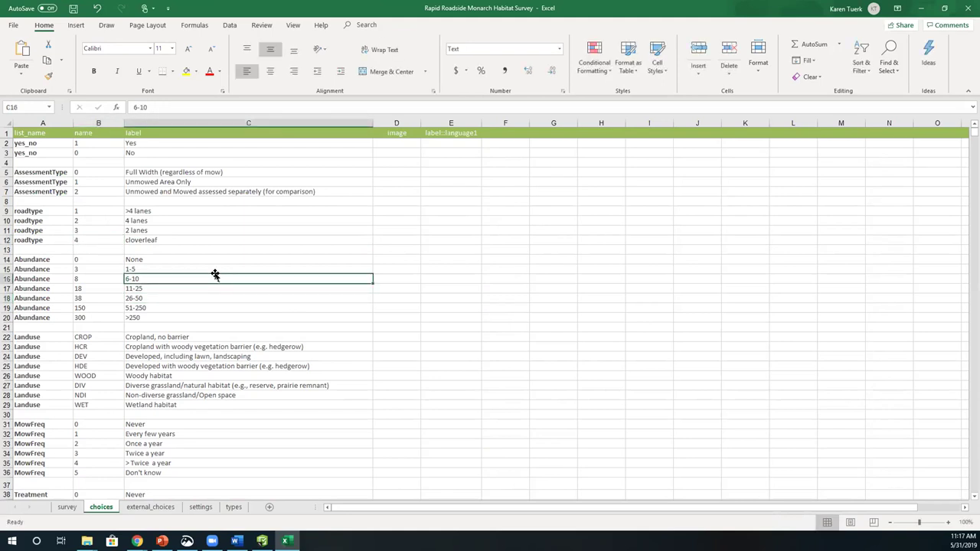
{"action": "left_click", "coordinate": [94, 241]}
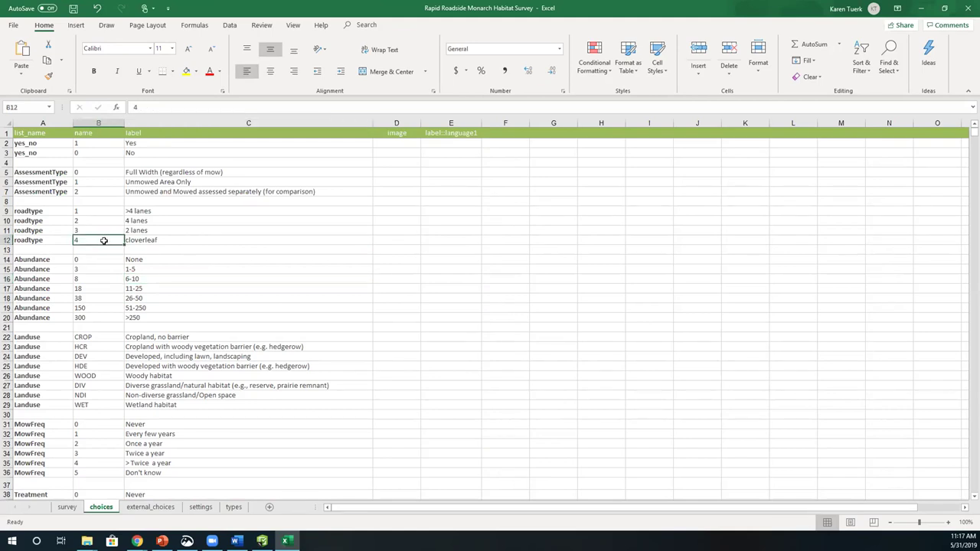
{"action": "type", "text": "3"}
{"action": "left_click", "coordinate": [245, 277]}
{"action": "scroll", "coordinate": [46, 283], "scroll_direction": "down", "scroll_amount": 2}
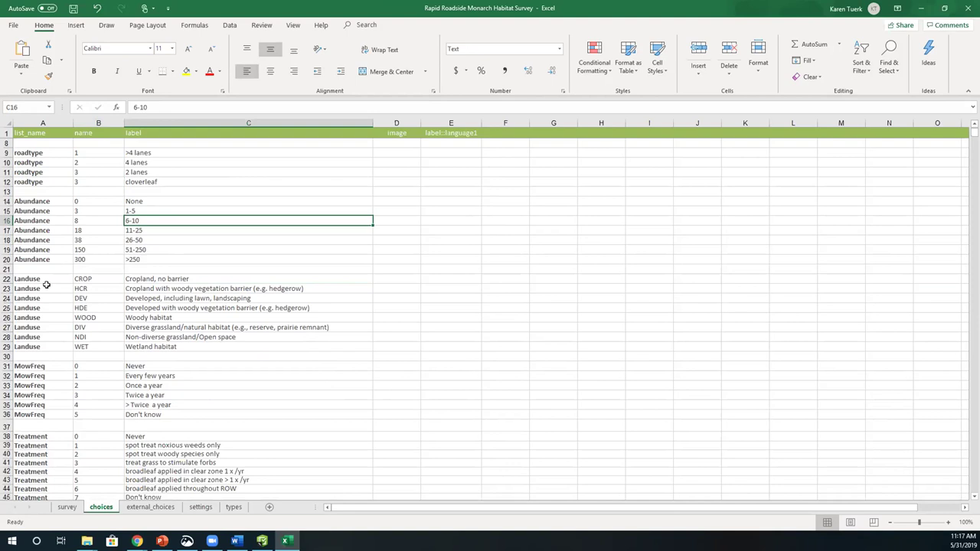
Scroll through the survey sheet's fields down to the score rows.
{"action": "left_click", "coordinate": [65, 507]}
{"action": "scroll", "coordinate": [99, 307], "scroll_direction": "down", "scroll_amount": 10}
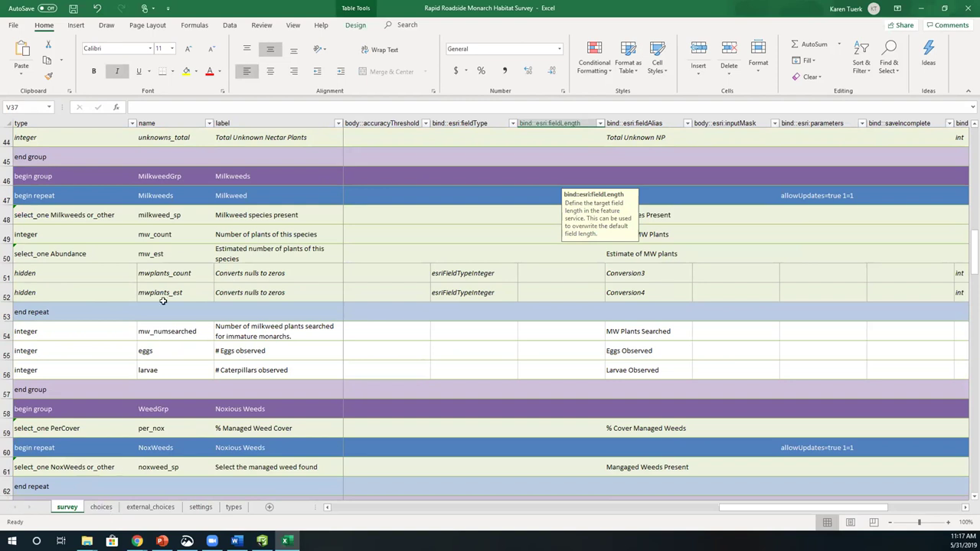
{"action": "scroll", "coordinate": [164, 299], "scroll_direction": "down", "scroll_amount": 14}
{"action": "scroll", "coordinate": [179, 251], "scroll_direction": "down", "scroll_amount": 6}
{"action": "scroll", "coordinate": [179, 251], "scroll_direction": "up", "scroll_amount": 20}
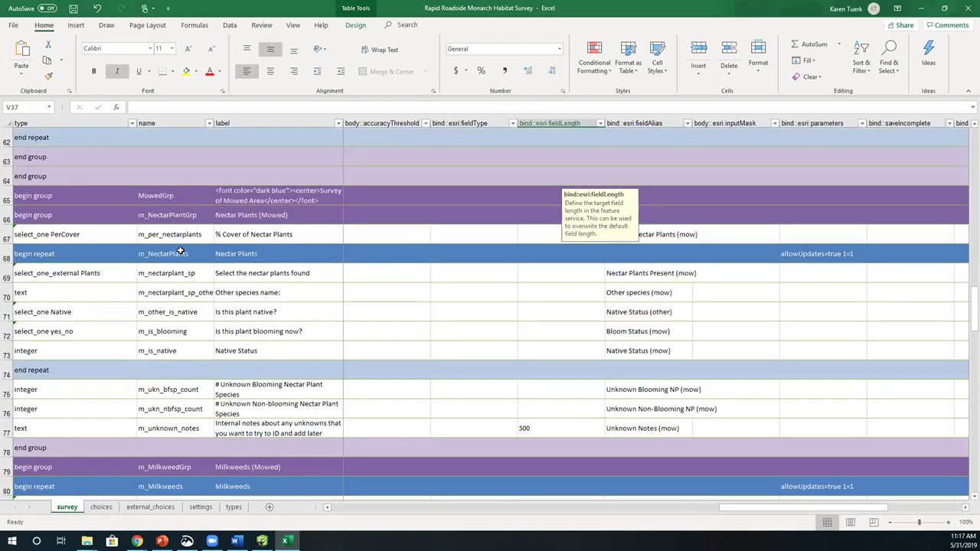
{"action": "scroll", "coordinate": [180, 250], "scroll_direction": "up", "scroll_amount": 14}
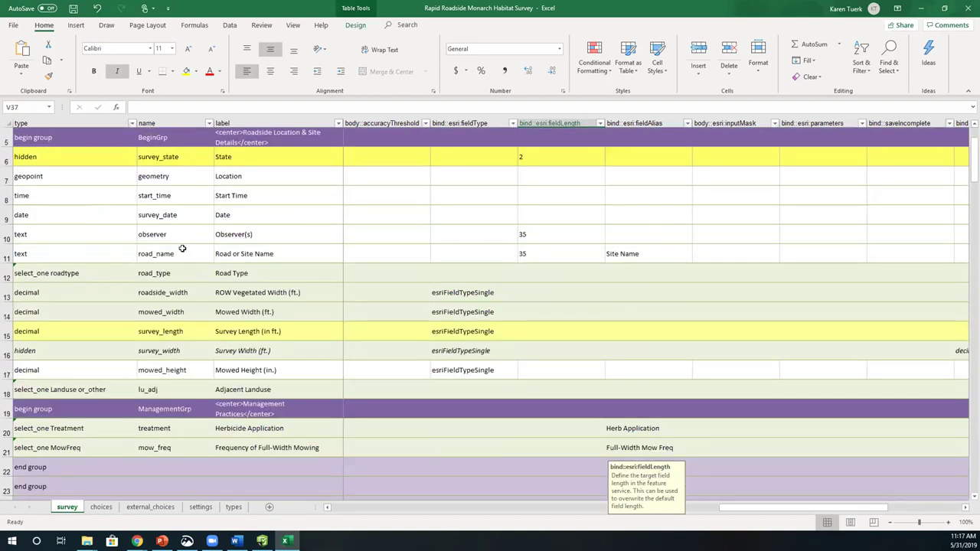
{"action": "scroll", "coordinate": [183, 249], "scroll_direction": "down", "scroll_amount": 20}
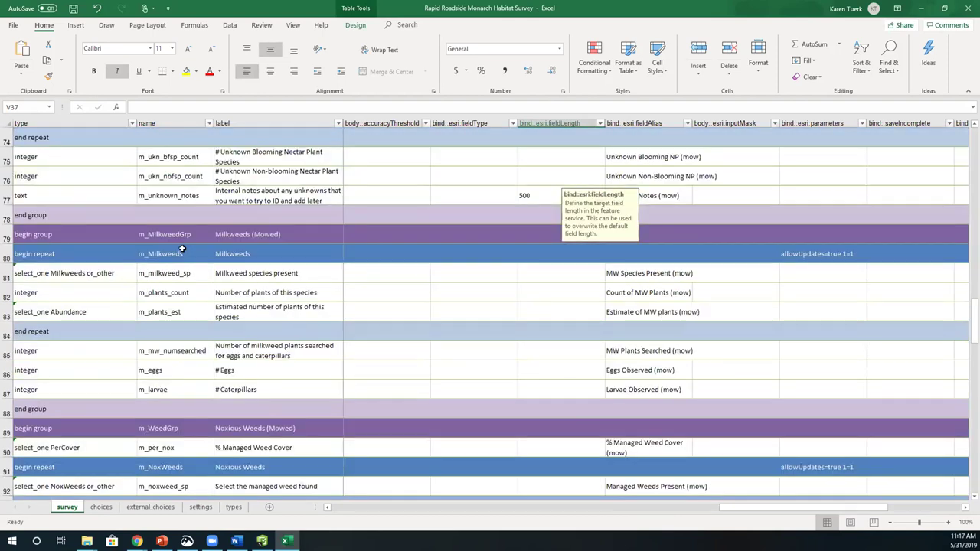
{"action": "scroll", "coordinate": [182, 249], "scroll_direction": "down", "scroll_amount": 20}
{"action": "scroll", "coordinate": [182, 248], "scroll_direction": "up", "scroll_amount": 7}
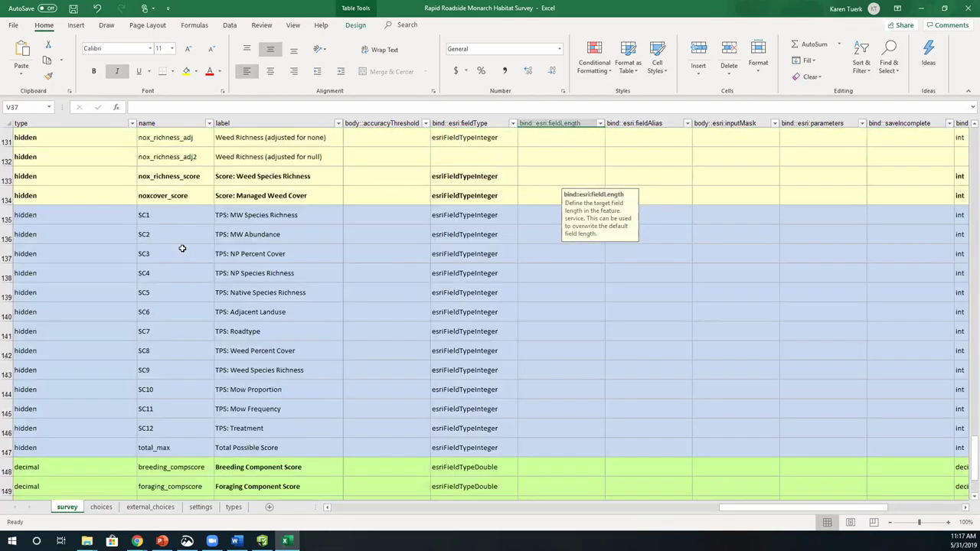
{"action": "scroll", "coordinate": [54, 289], "scroll_direction": "up", "scroll_amount": 11}
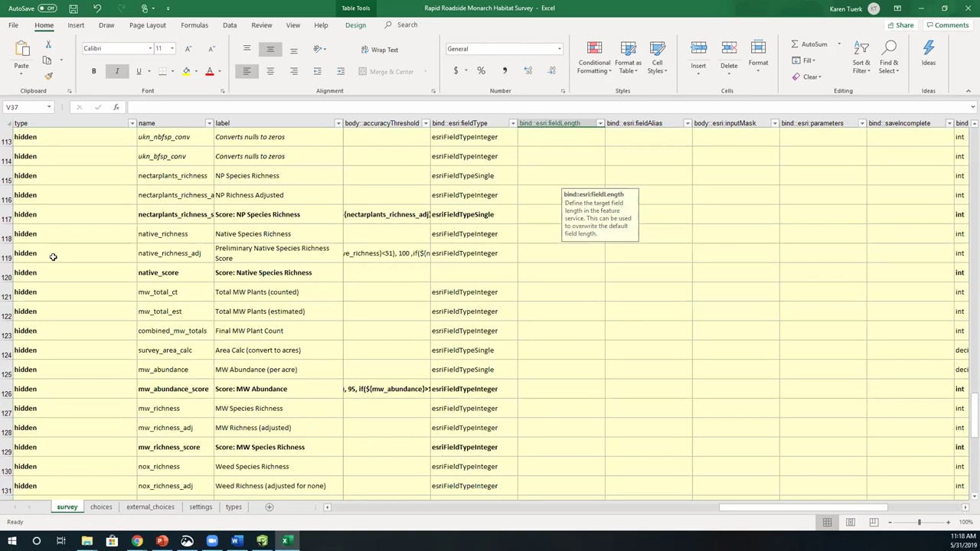
{"action": "scroll", "coordinate": [528, 325], "scroll_direction": "down", "scroll_amount": 2}
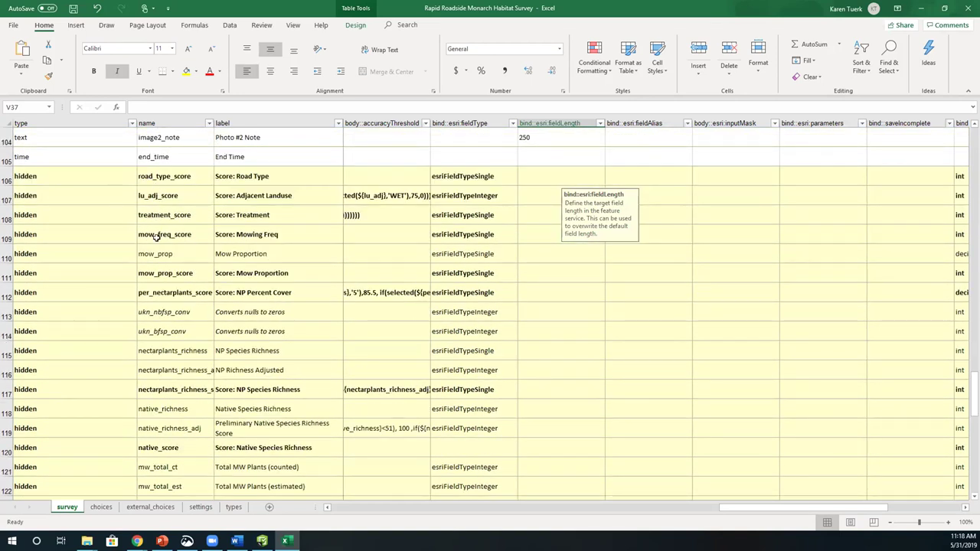
{"action": "scroll", "coordinate": [157, 265], "scroll_direction": "down", "scroll_amount": 2}
{"action": "scroll", "coordinate": [179, 268], "scroll_direction": "down", "scroll_amount": 5}
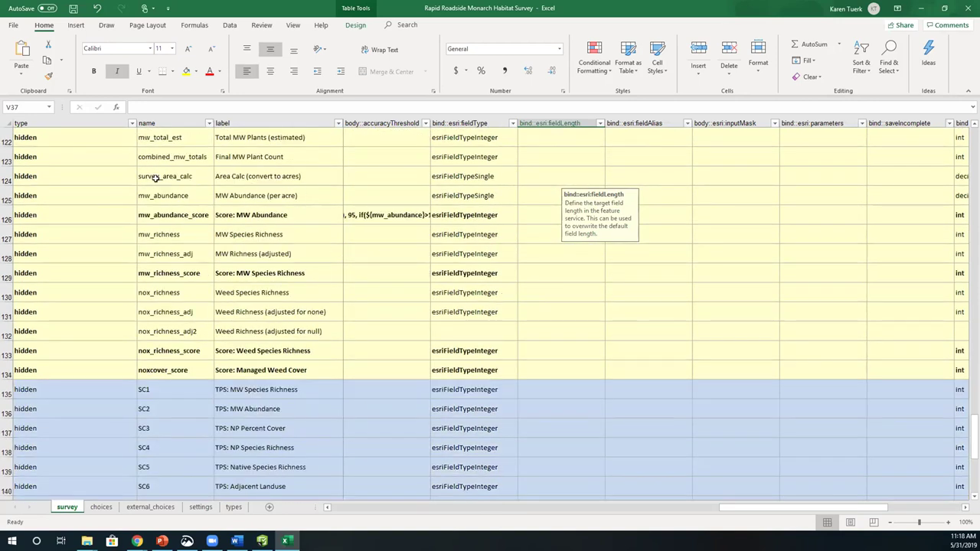
{"action": "scroll", "coordinate": [321, 266], "scroll_direction": "down", "scroll_amount": 3}
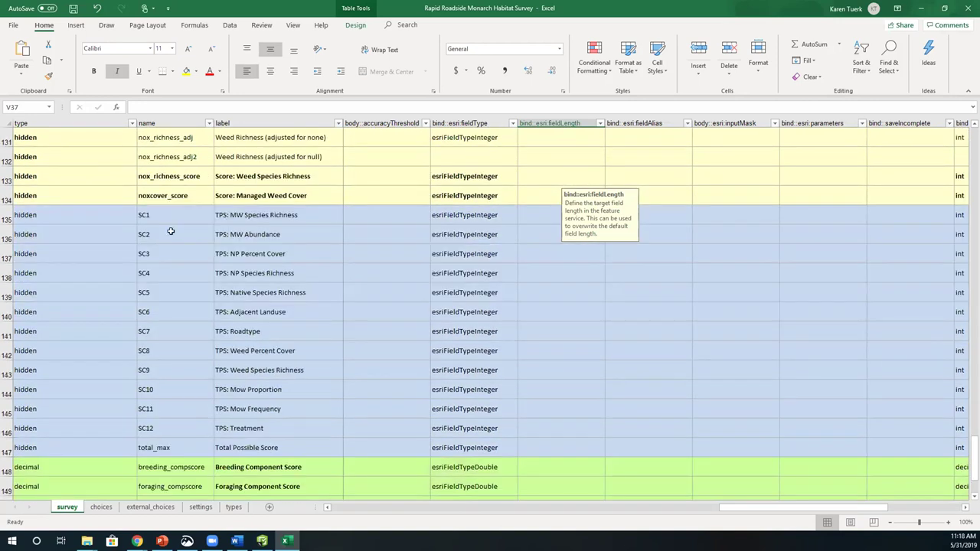
Select the SC1–SC12 names and labels, then the six component score rows.
{"action": "left_click_drag", "start_coordinate": [161, 217], "coordinate": [267, 425]}
{"action": "scroll", "coordinate": [263, 324], "scroll_direction": "down", "scroll_amount": 6}
{"action": "scroll", "coordinate": [229, 306], "scroll_direction": "up", "scroll_amount": 3}
{"action": "left_click_drag", "start_coordinate": [169, 290], "coordinate": [314, 383]}
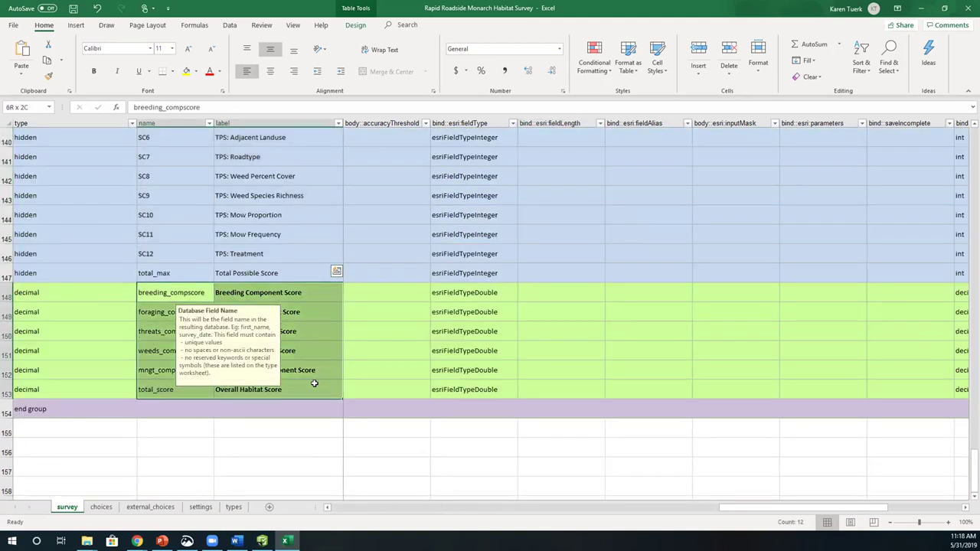
Scroll right to the calculation column beside the weeds_compscore row 151.
{"action": "left_click", "coordinate": [6, 392]}
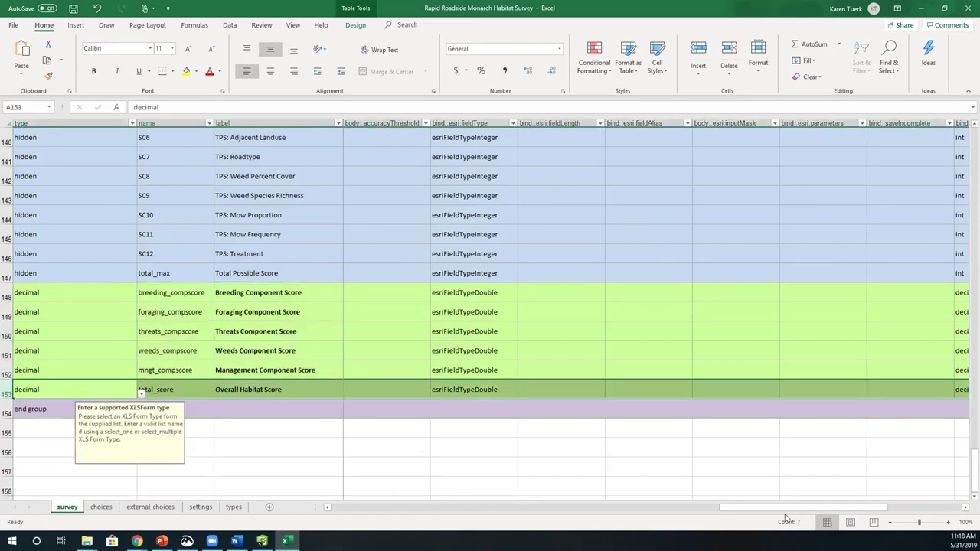
{"action": "left_click_drag", "start_coordinate": [781, 509], "coordinate": [404, 511]}
{"action": "left_click_drag", "start_coordinate": [612, 528], "coordinate": [379, 512]}
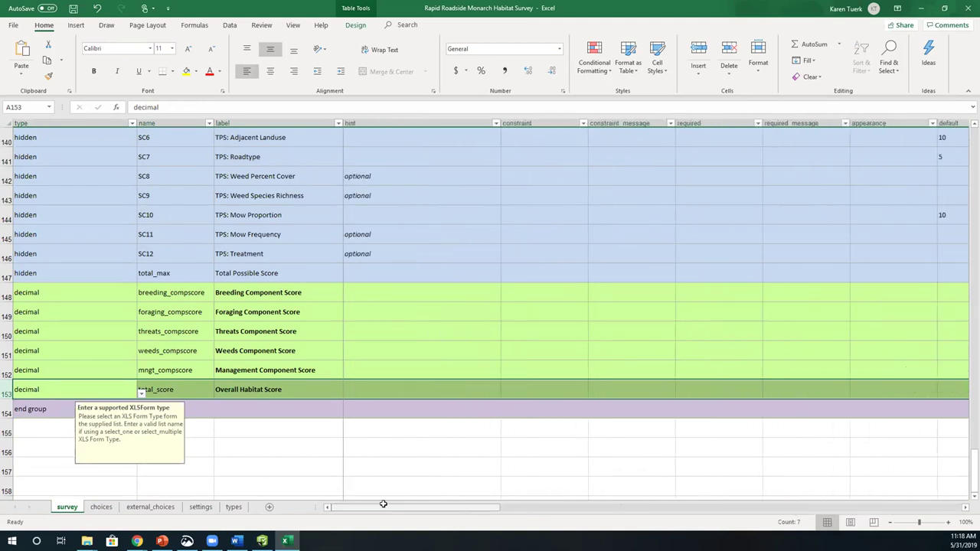
{"action": "left_click", "coordinate": [393, 343]}
{"action": "key", "text": "Left"}
{"action": "key", "text": "Left"}
{"action": "key", "text": "Right"}
{"action": "key", "text": "Right"}
{"action": "key", "text": "Right"}
{"action": "key", "text": "Right"}
{"action": "key", "text": "Right"}
{"action": "key", "text": "Right"}
{"action": "key", "text": "Right"}
{"action": "key", "text": "Right"}
{"action": "key", "text": "Right"}
{"action": "key", "text": "Right"}
{"action": "key", "text": "Right"}
{"action": "key", "text": "Right"}
{"action": "key", "text": "Right"}
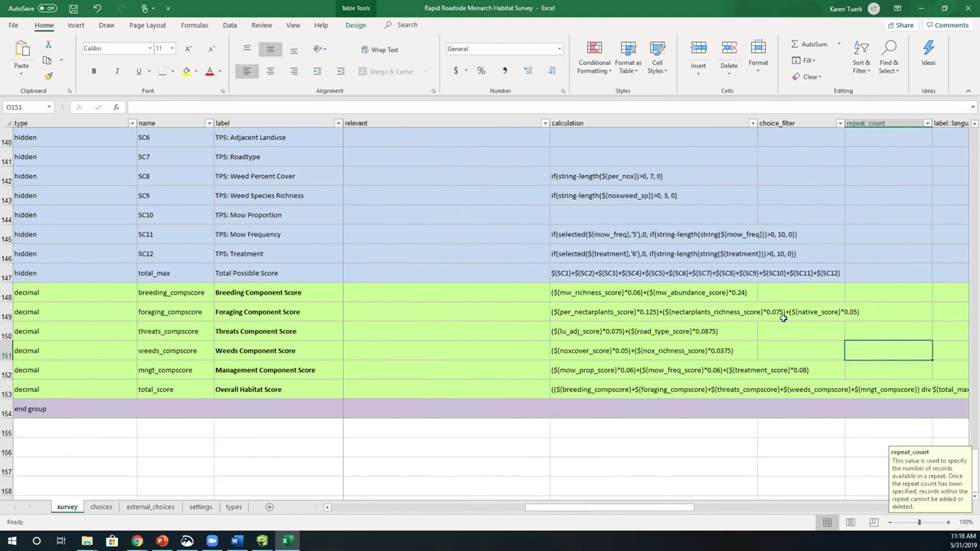
Review the weighted score calculations, then minimize Excel and Survey123 Connect.
{"action": "scroll", "coordinate": [630, 302], "scroll_direction": "up", "scroll_amount": 3}
{"action": "scroll", "coordinate": [629, 321], "scroll_direction": "up", "scroll_amount": 10}
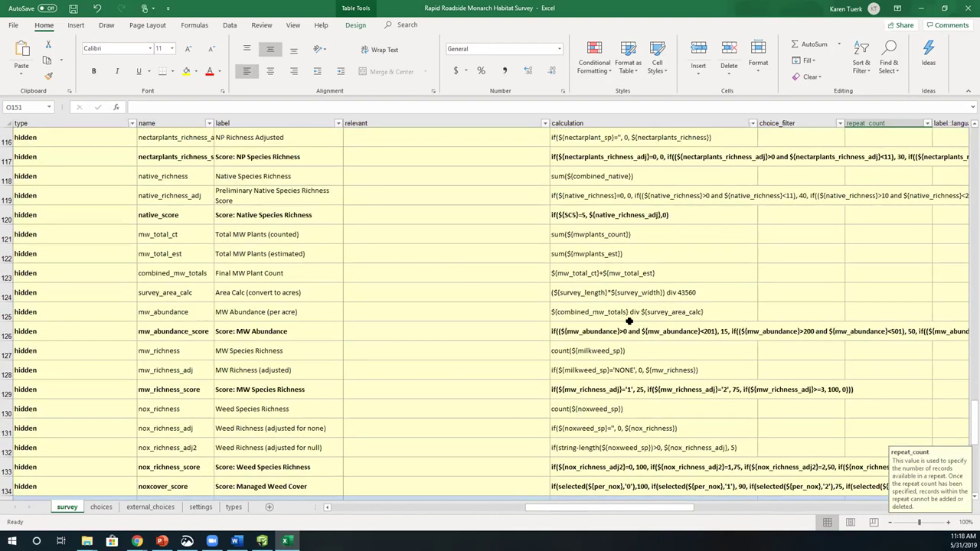
{"action": "scroll", "coordinate": [628, 321], "scroll_direction": "down", "scroll_amount": 1}
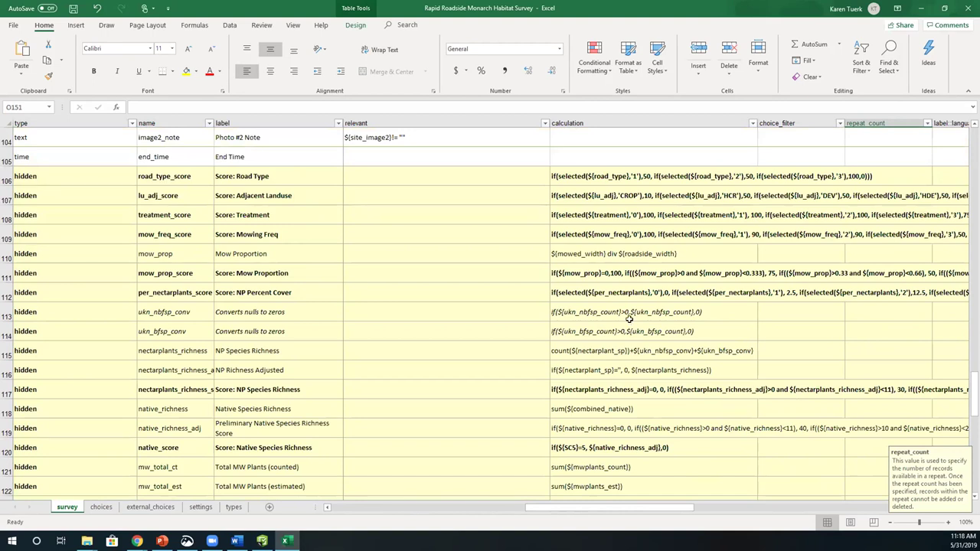
{"action": "scroll", "coordinate": [628, 320], "scroll_direction": "up", "scroll_amount": 5}
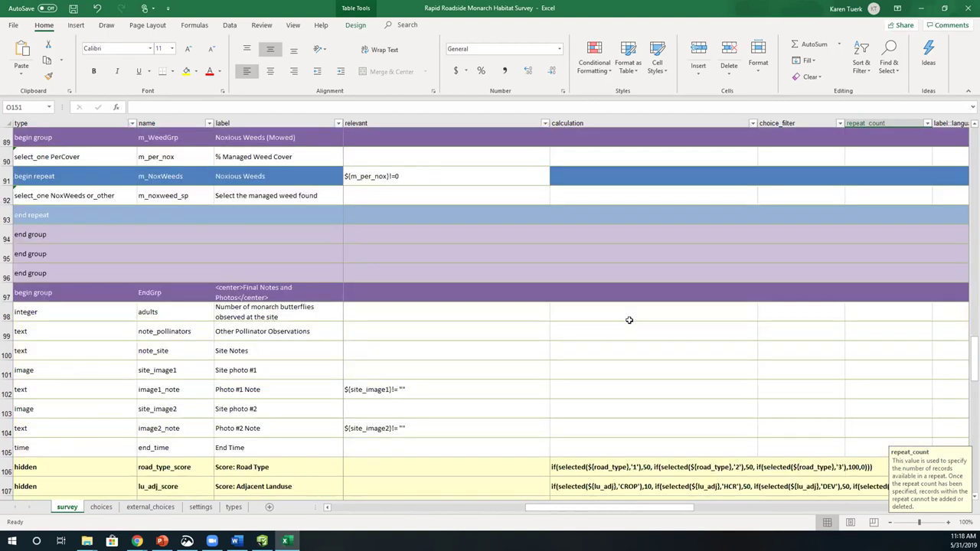
{"action": "scroll", "coordinate": [628, 320], "scroll_direction": "down", "scroll_amount": 5}
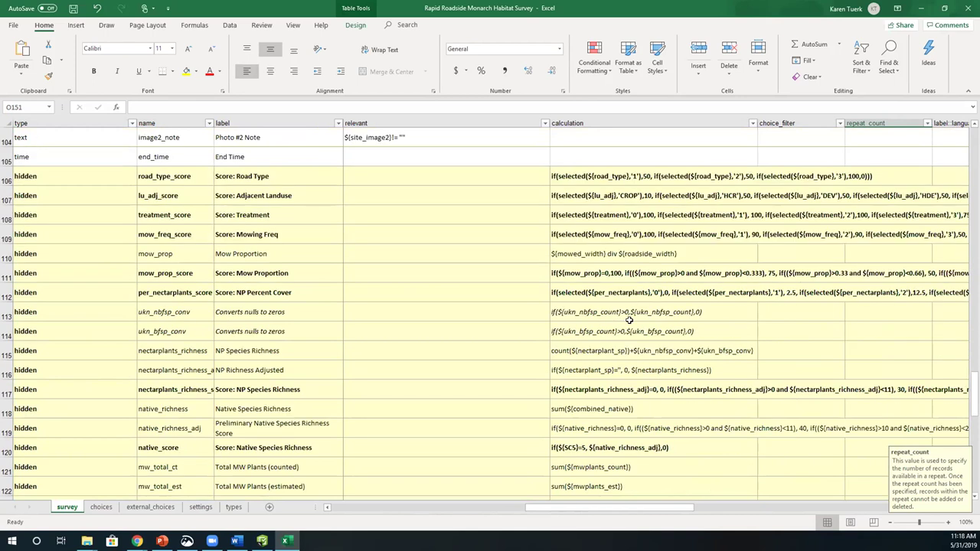
{"action": "scroll", "coordinate": [629, 320], "scroll_direction": "down", "scroll_amount": 2}
{"action": "scroll", "coordinate": [628, 320], "scroll_direction": "down", "scroll_amount": 4}
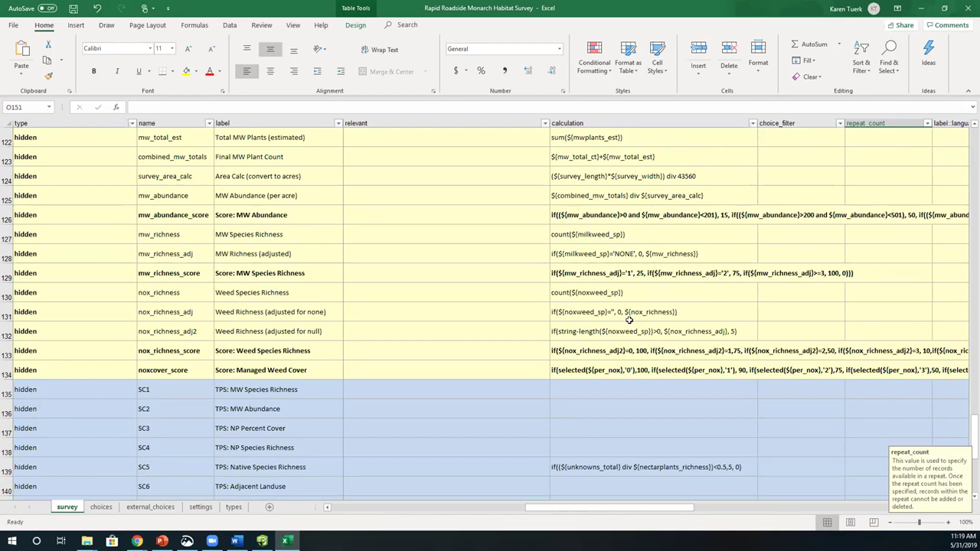
{"action": "left_click_drag", "start_coordinate": [975, 436], "coordinate": [954, 131]}
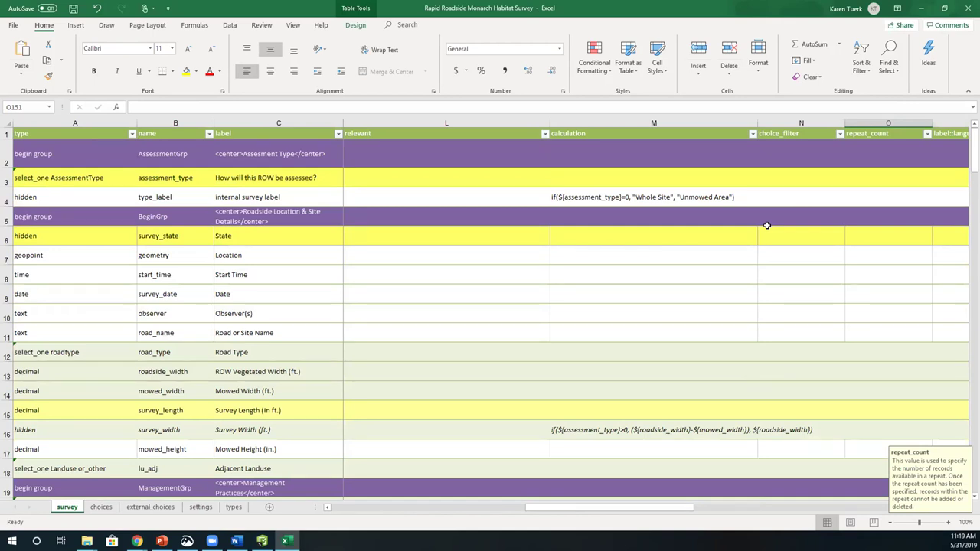
{"action": "left_click_drag", "start_coordinate": [615, 508], "coordinate": [737, 507]}
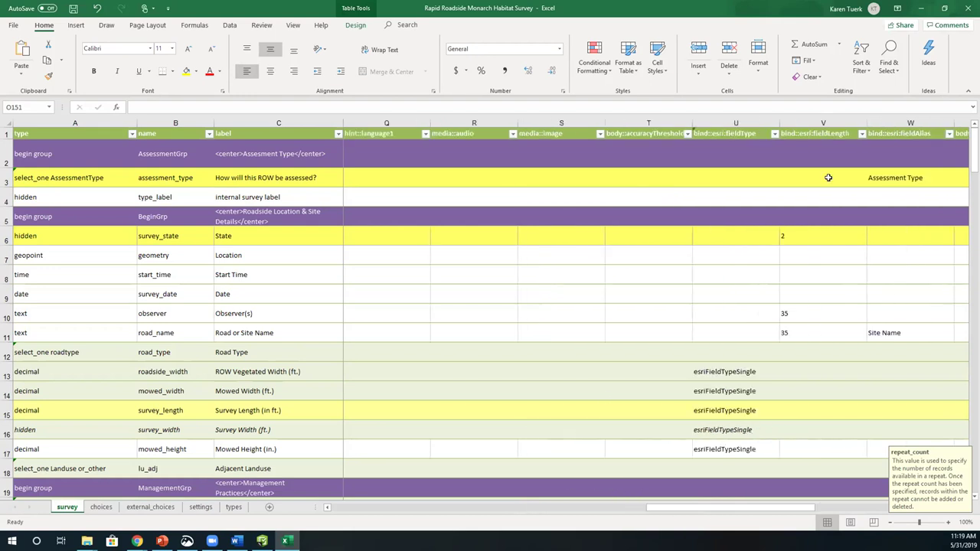
{"action": "left_click", "coordinate": [920, 9]}
{"action": "left_click", "coordinate": [920, 6]}
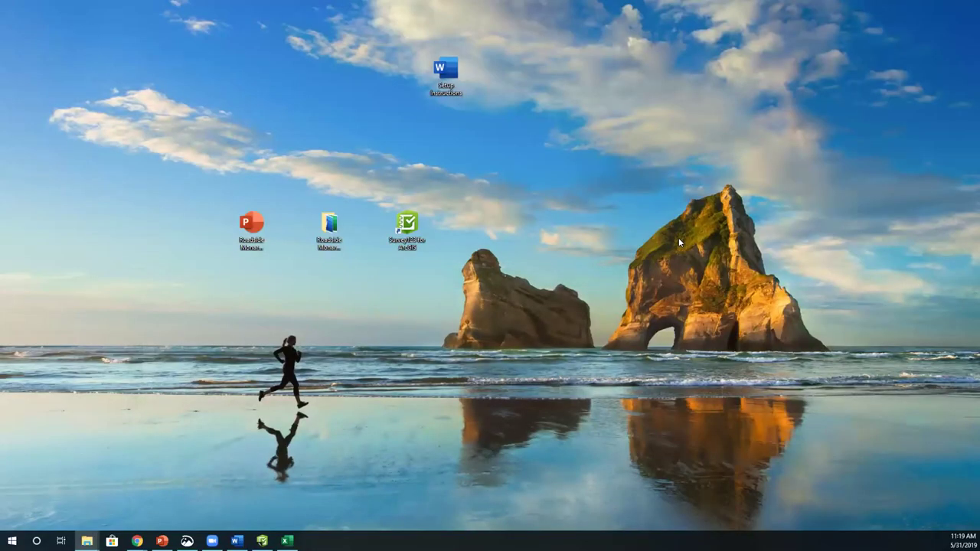